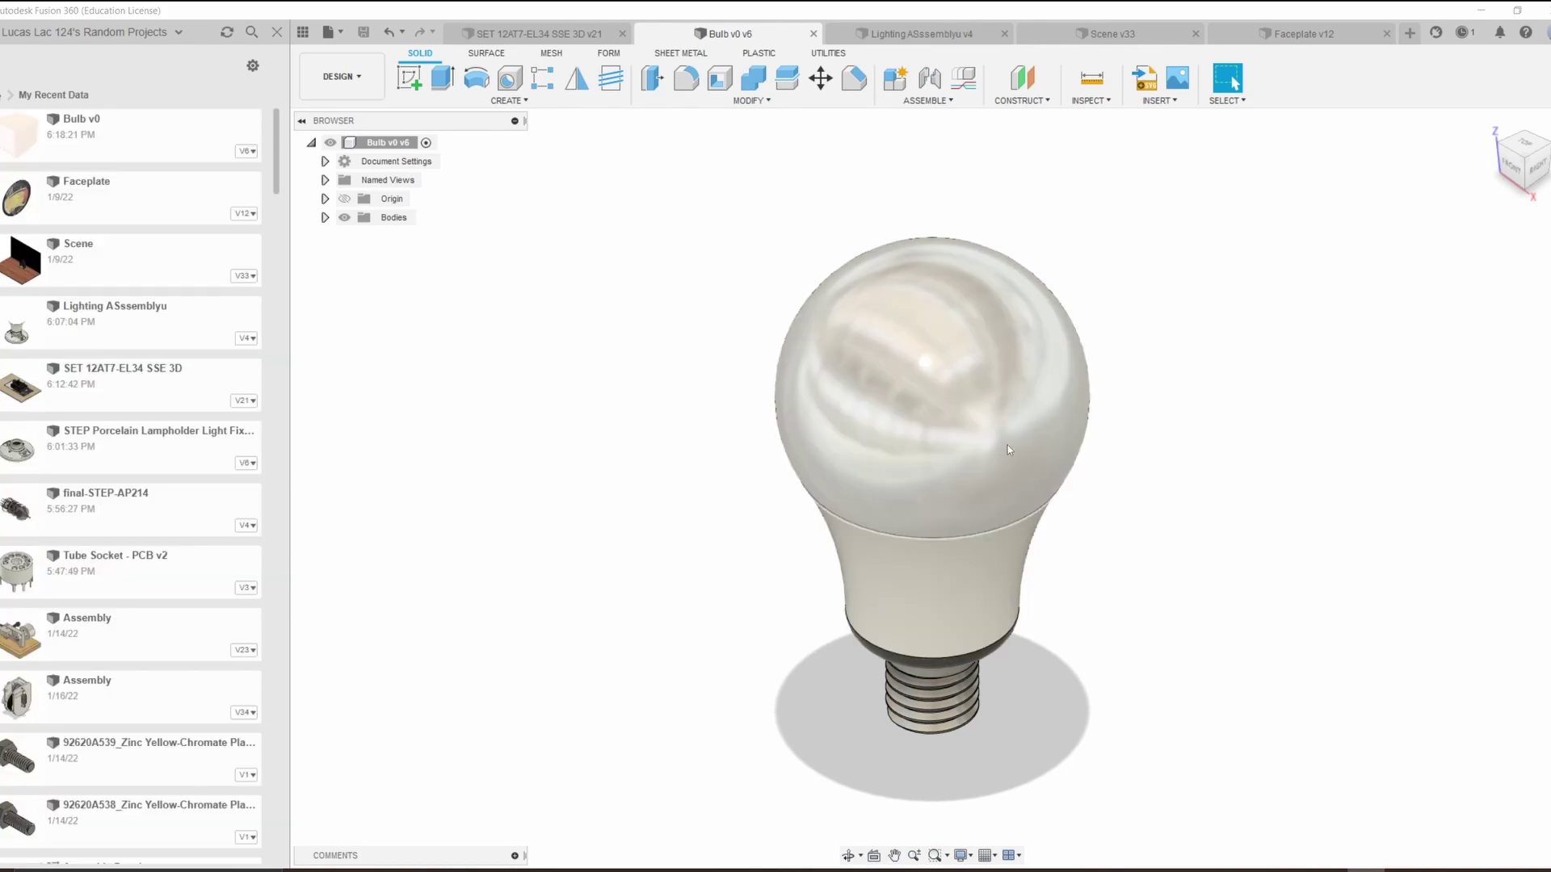
Step: Apply the emissive LED - SMD 5050 - 20lm (White) appearance to the bulb's globe and save the design
right_click(948, 405)
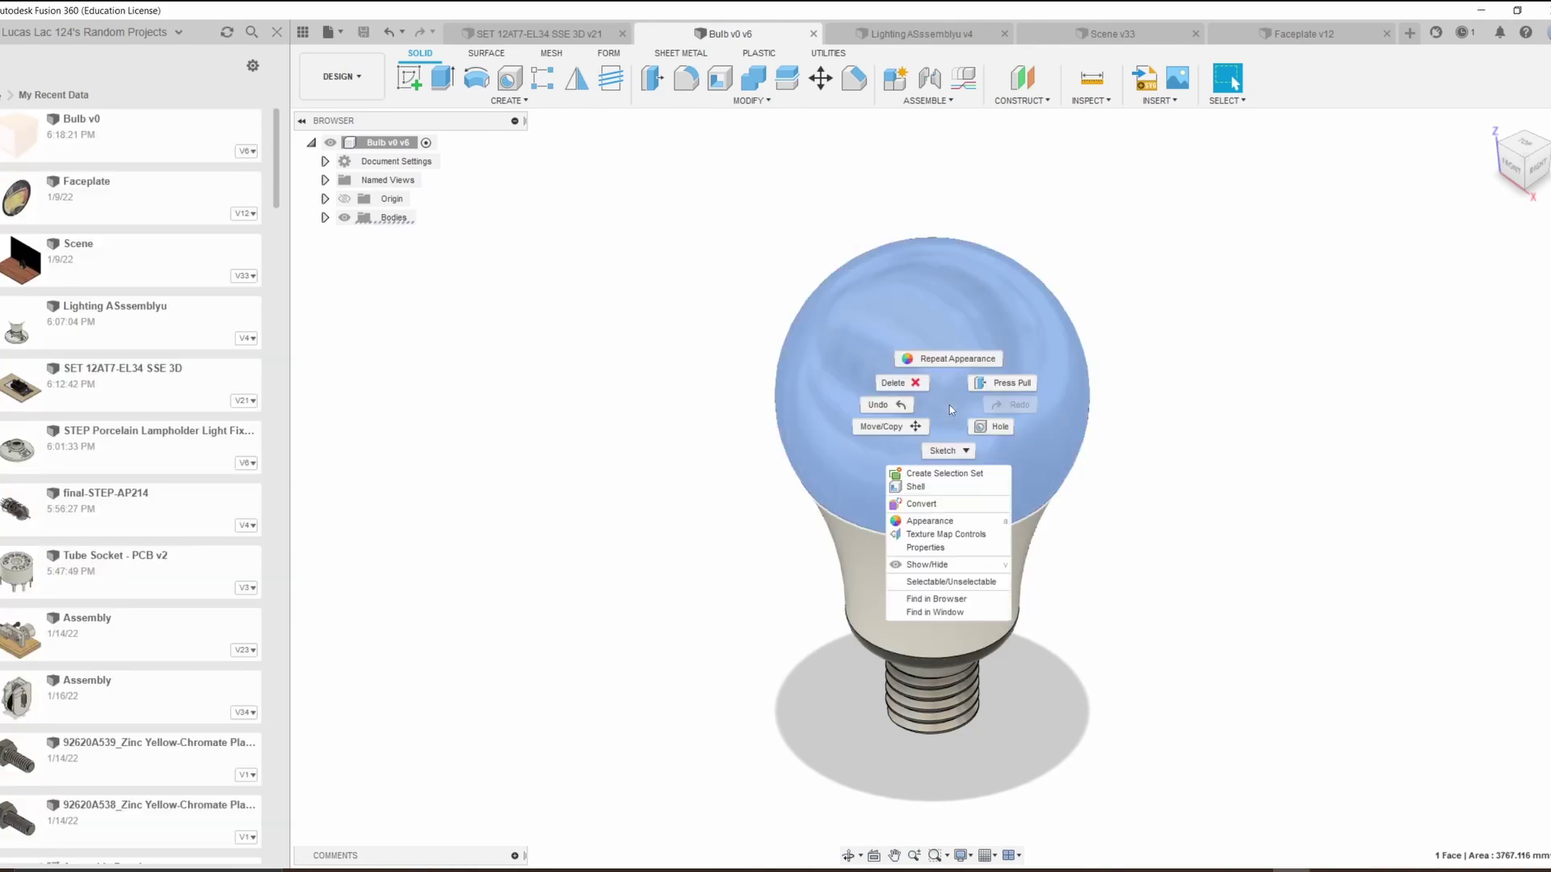
click(965, 519)
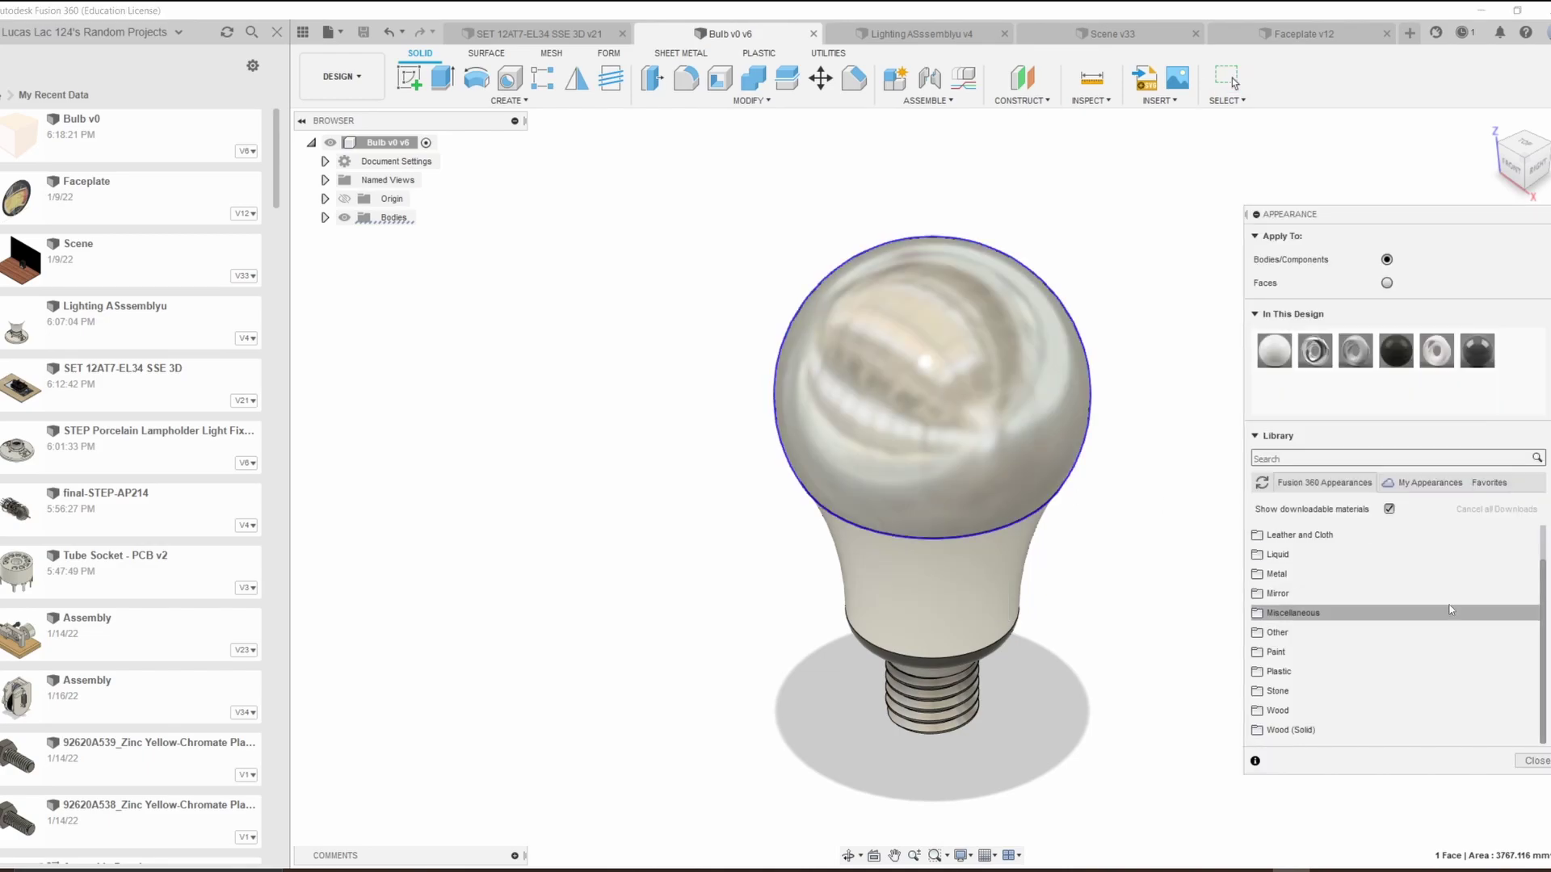
click(1293, 614)
scroll(1305, 647, down, 2)
click(1295, 654)
scroll(1341, 606, down, 3)
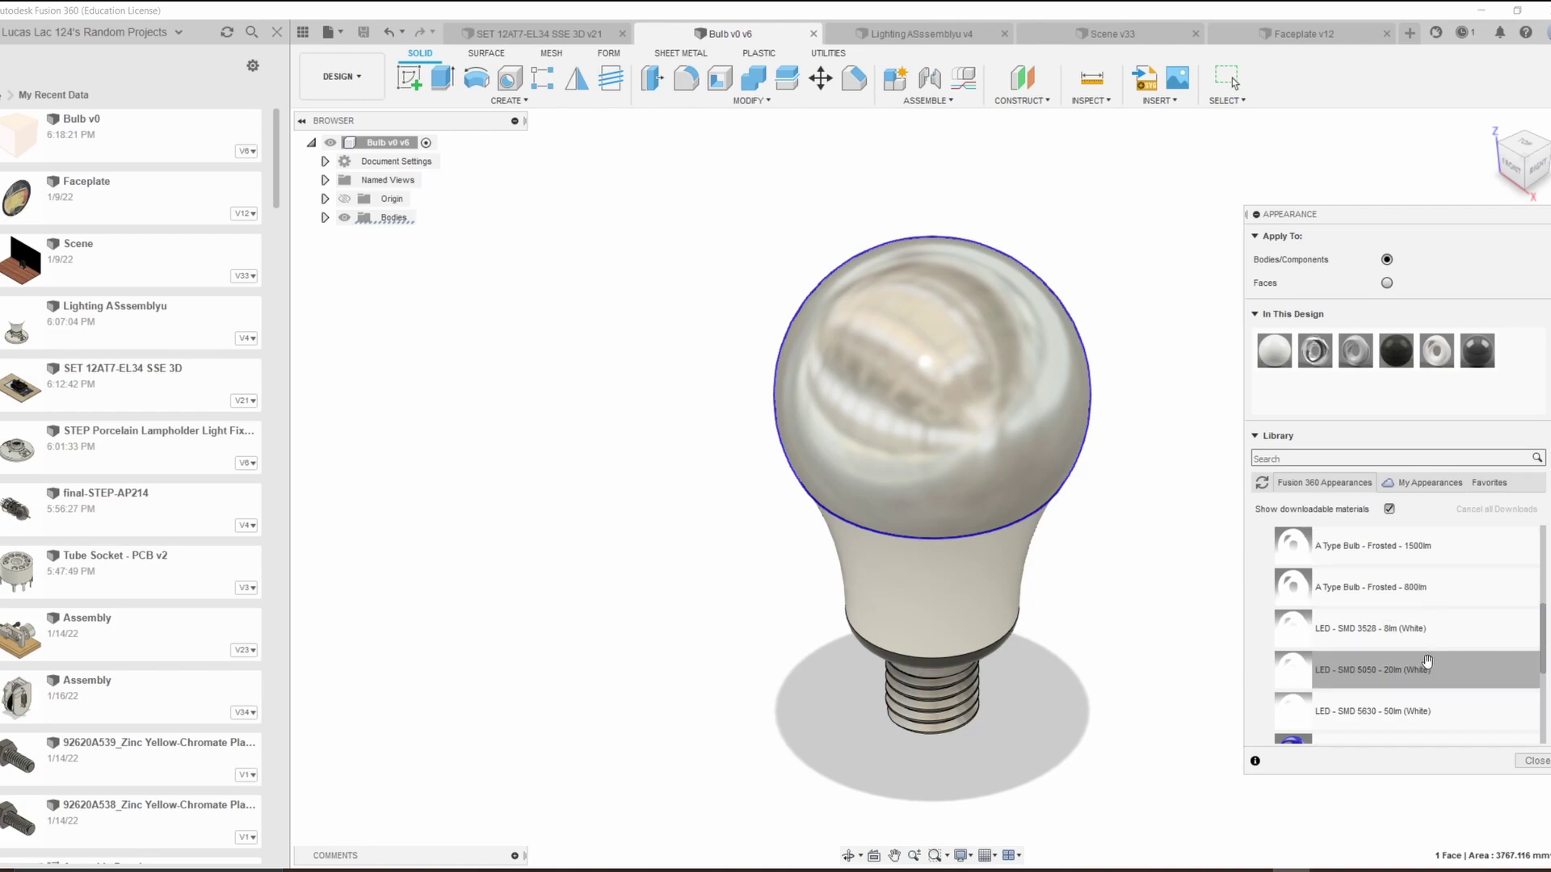
drag(1395, 679, 924, 321)
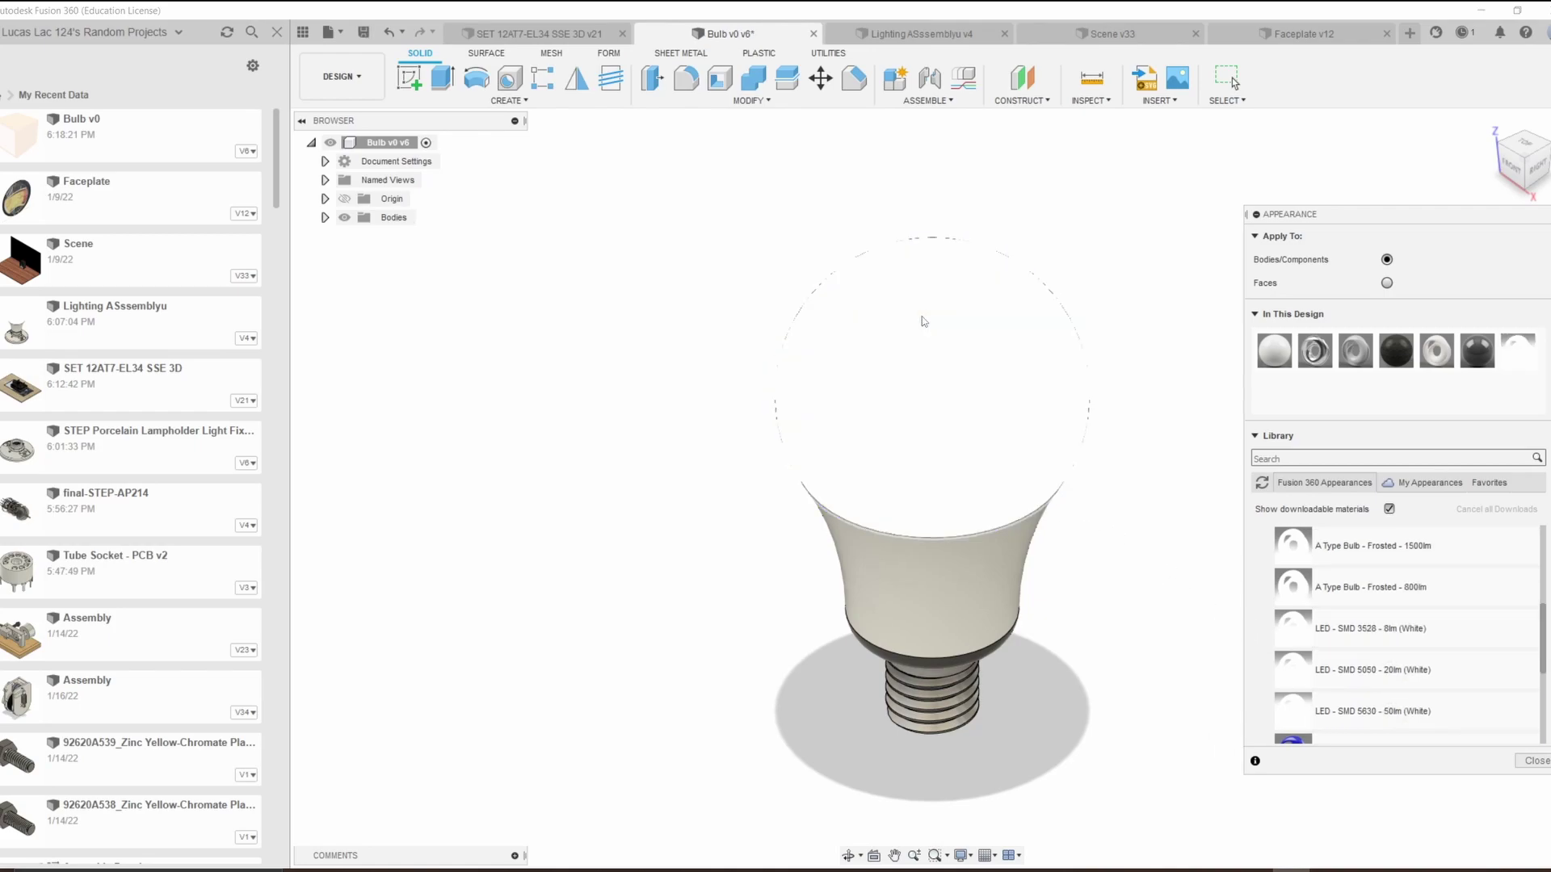
click(1543, 763)
click(364, 31)
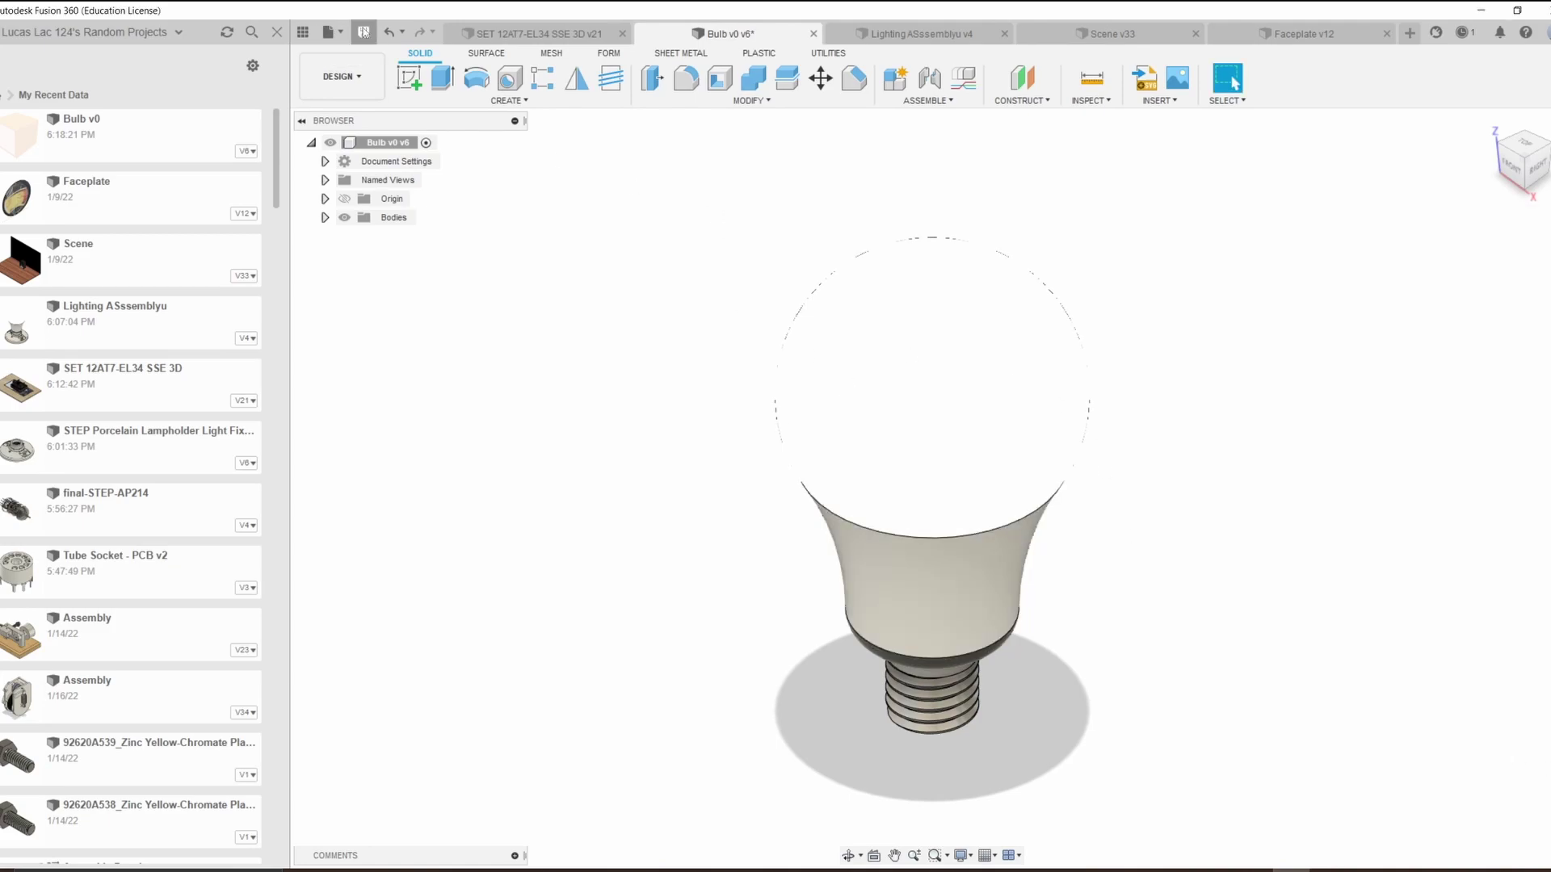
click(771, 478)
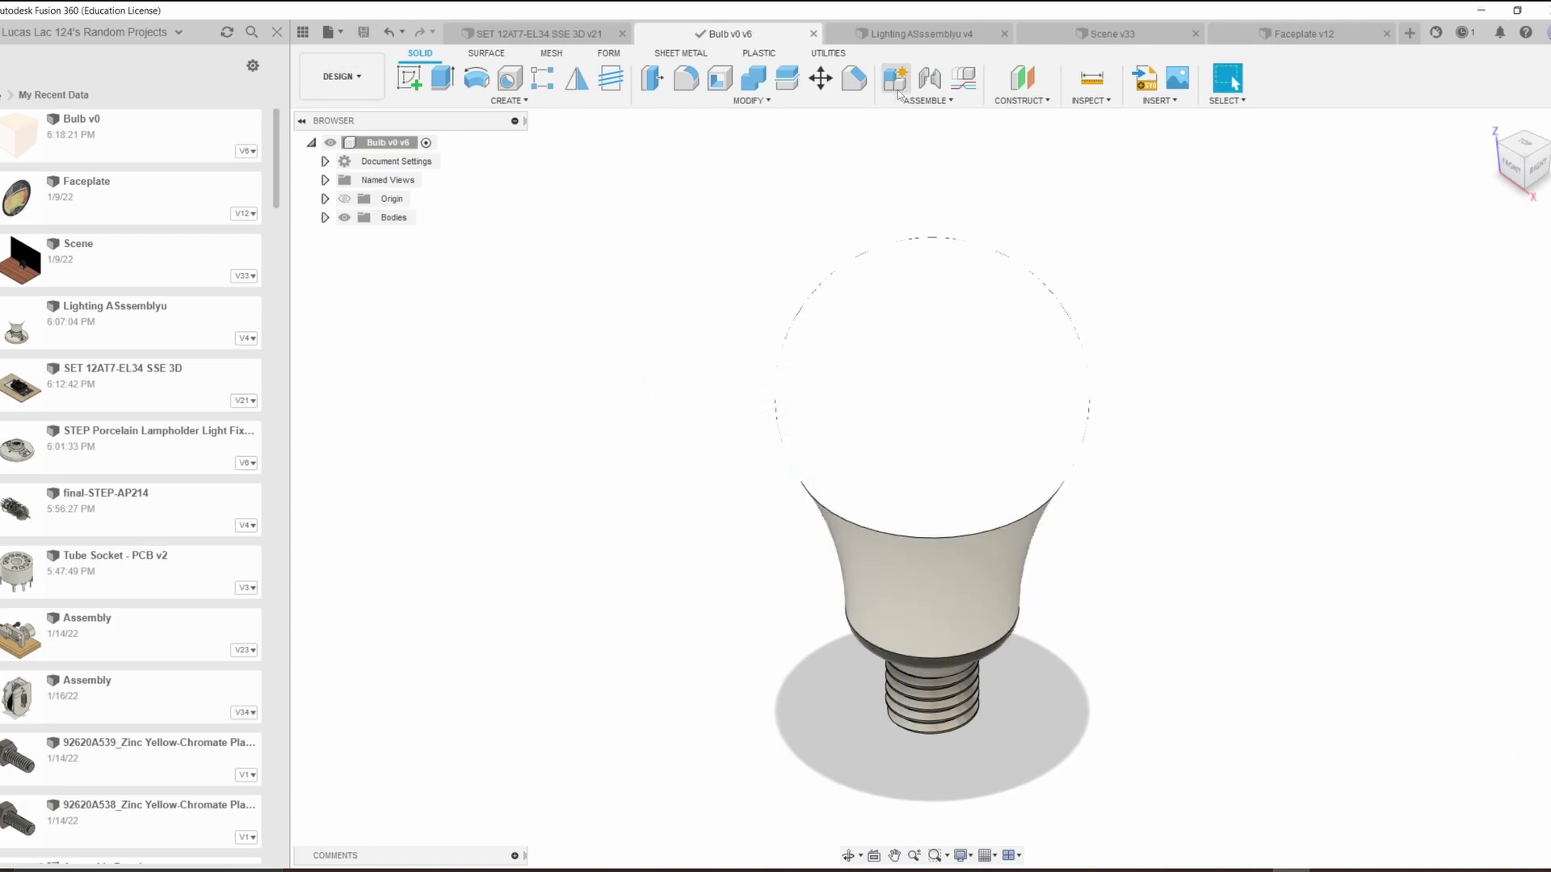
Step: Preview the bulb's glow in the lighting assembly with an in-canvas render and stop the render
click(914, 34)
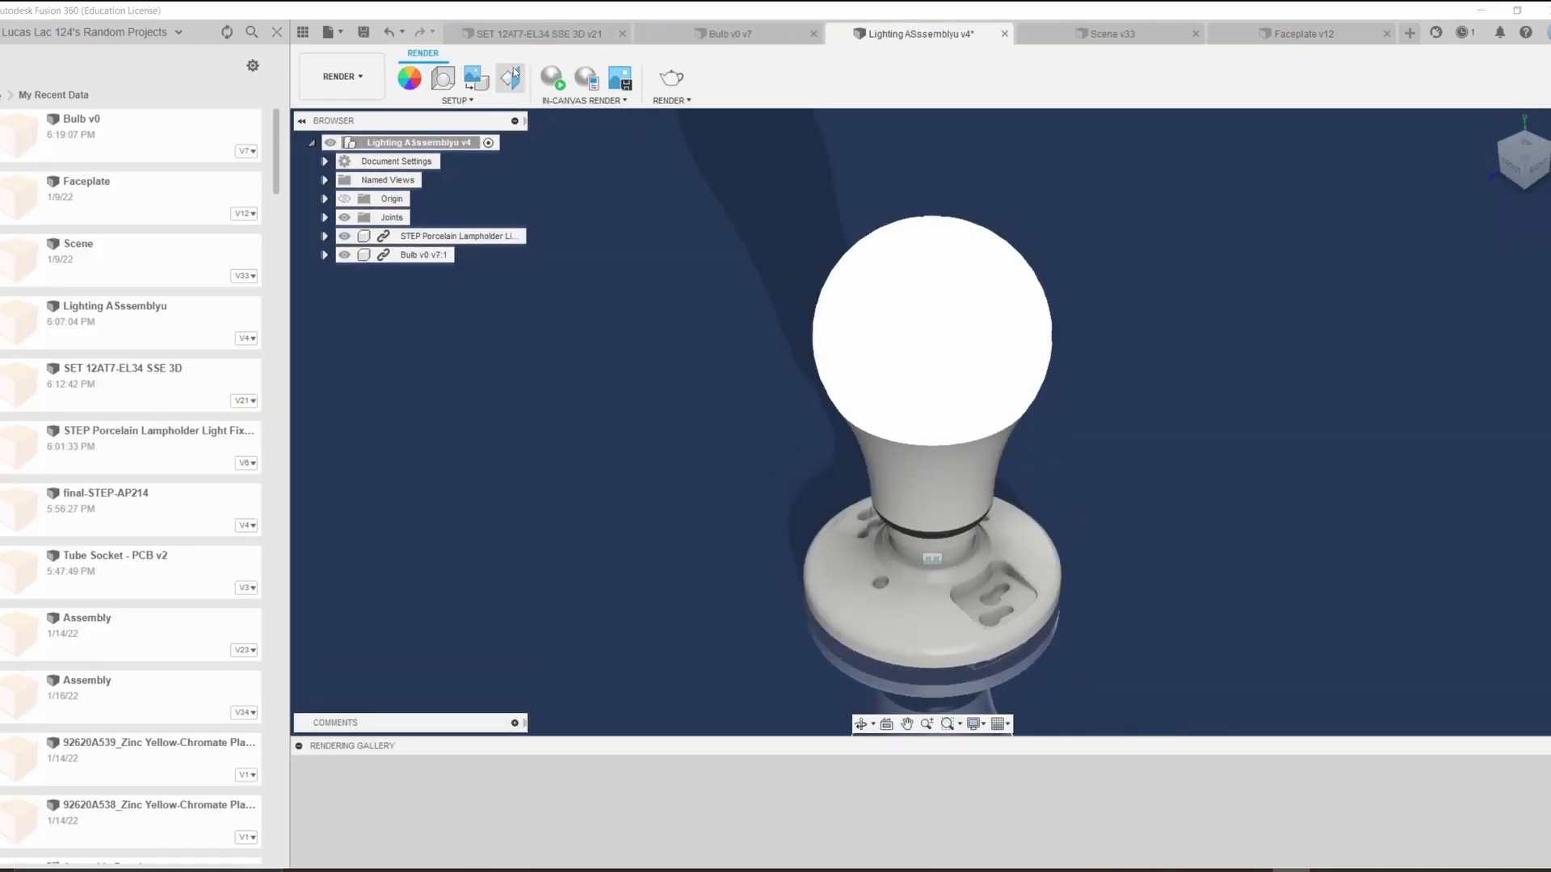
click(552, 78)
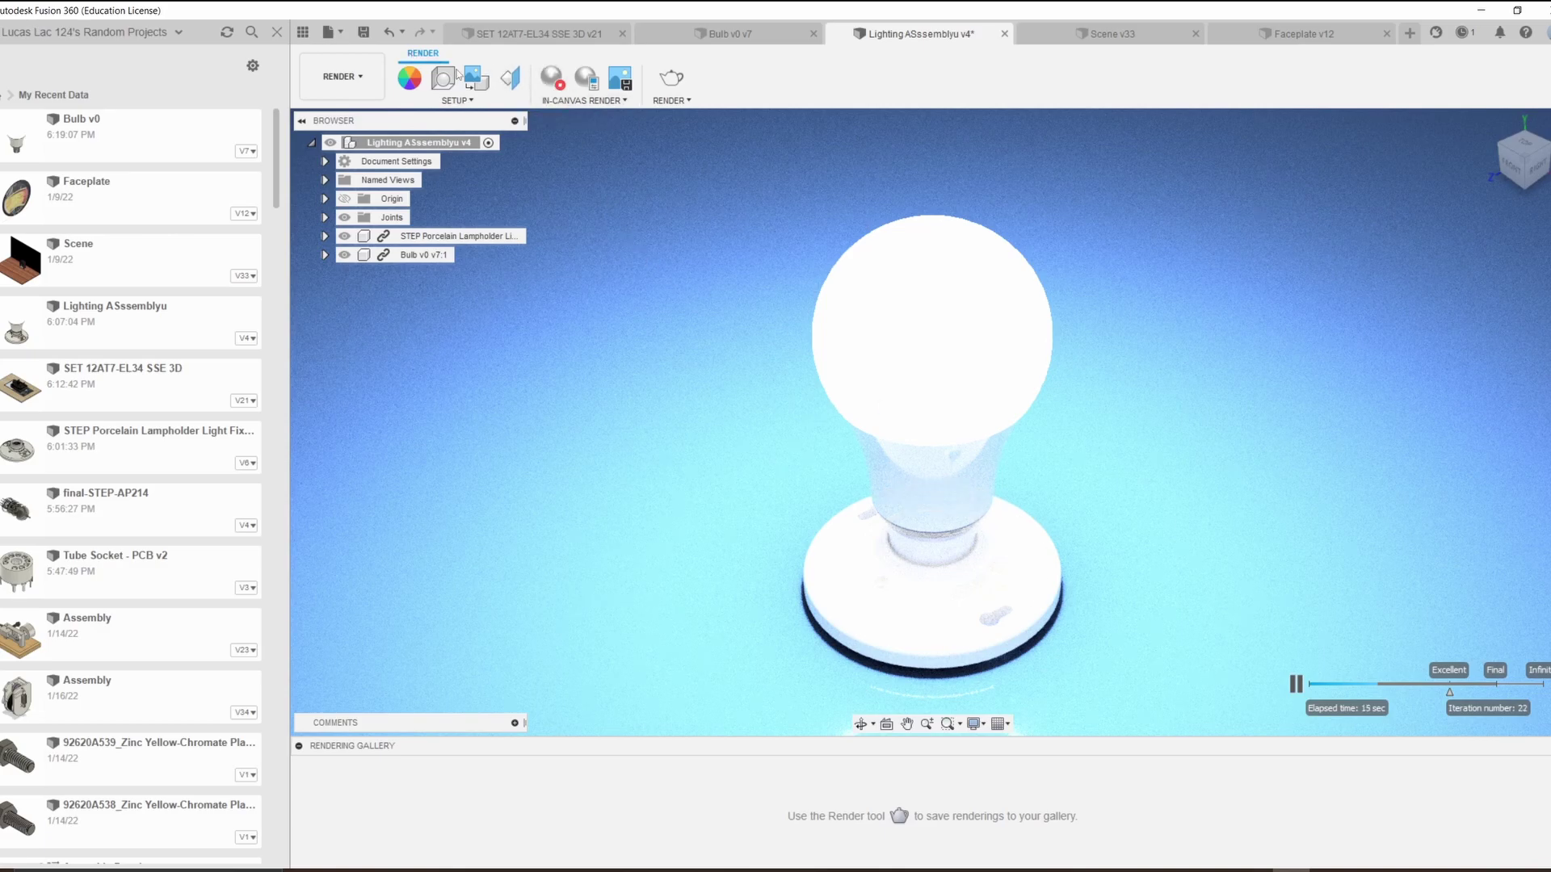
click(551, 87)
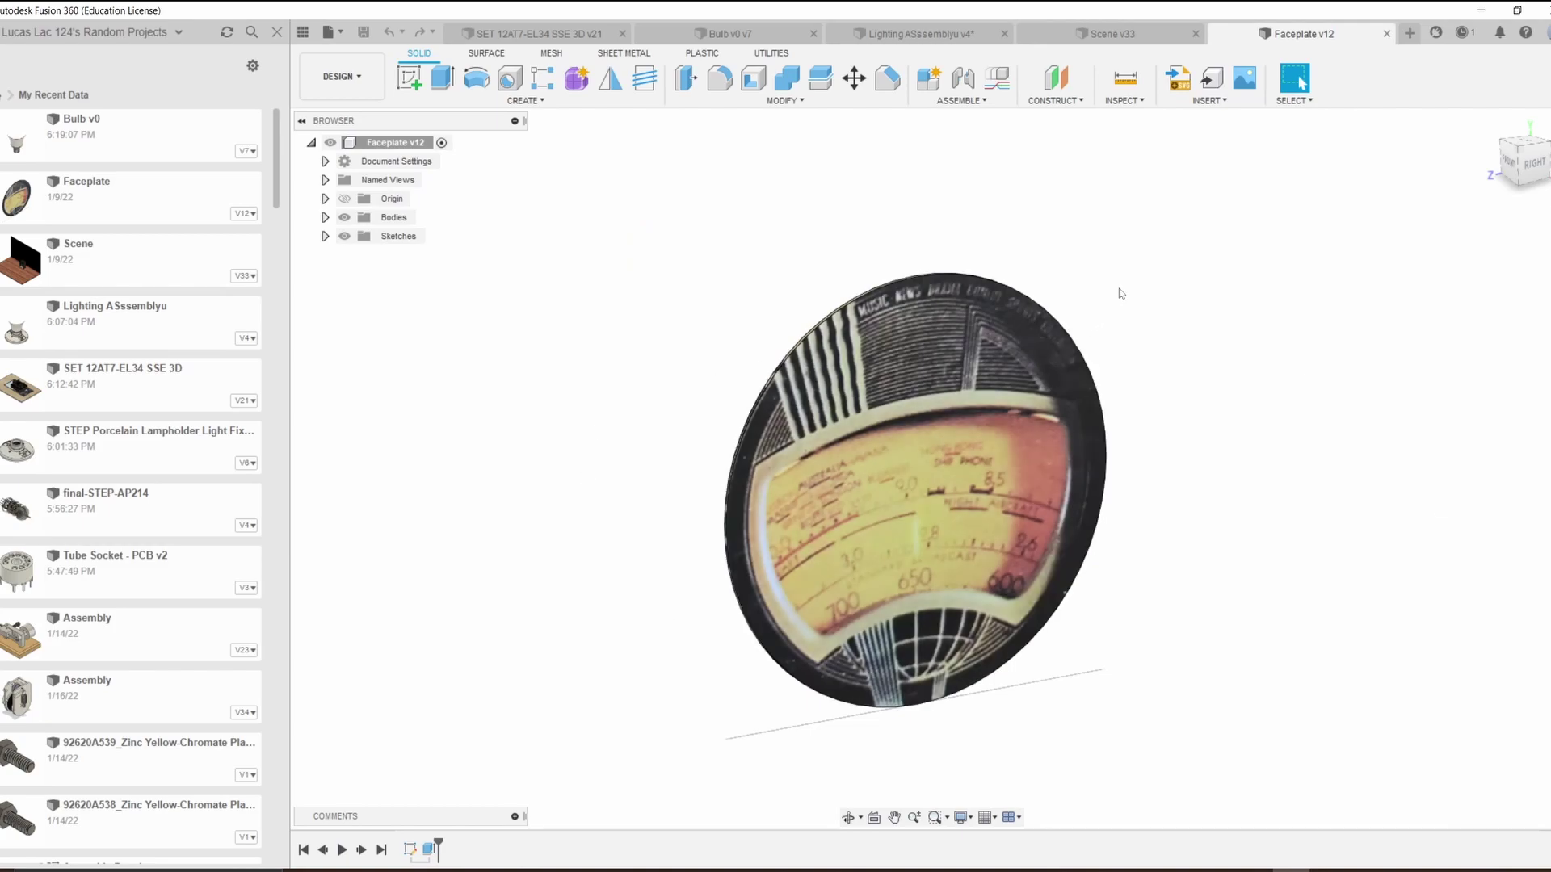
Step: Examine the Faceplate design and how the dial sits in the radio's front in the Scene design
drag(1138, 270, 1269, 268)
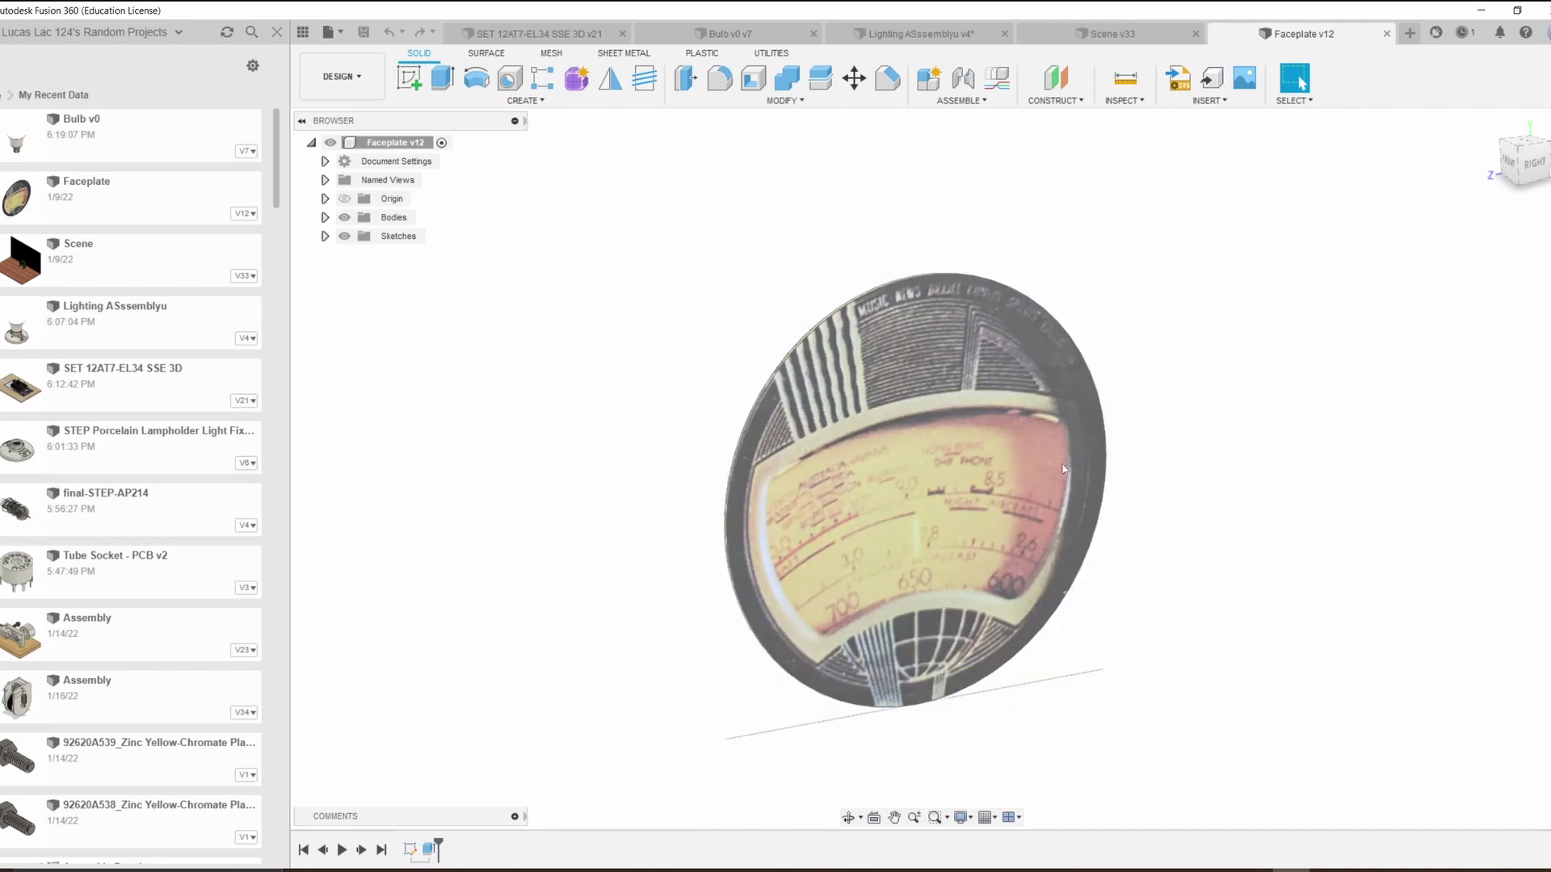
click(898, 494)
click(1325, 391)
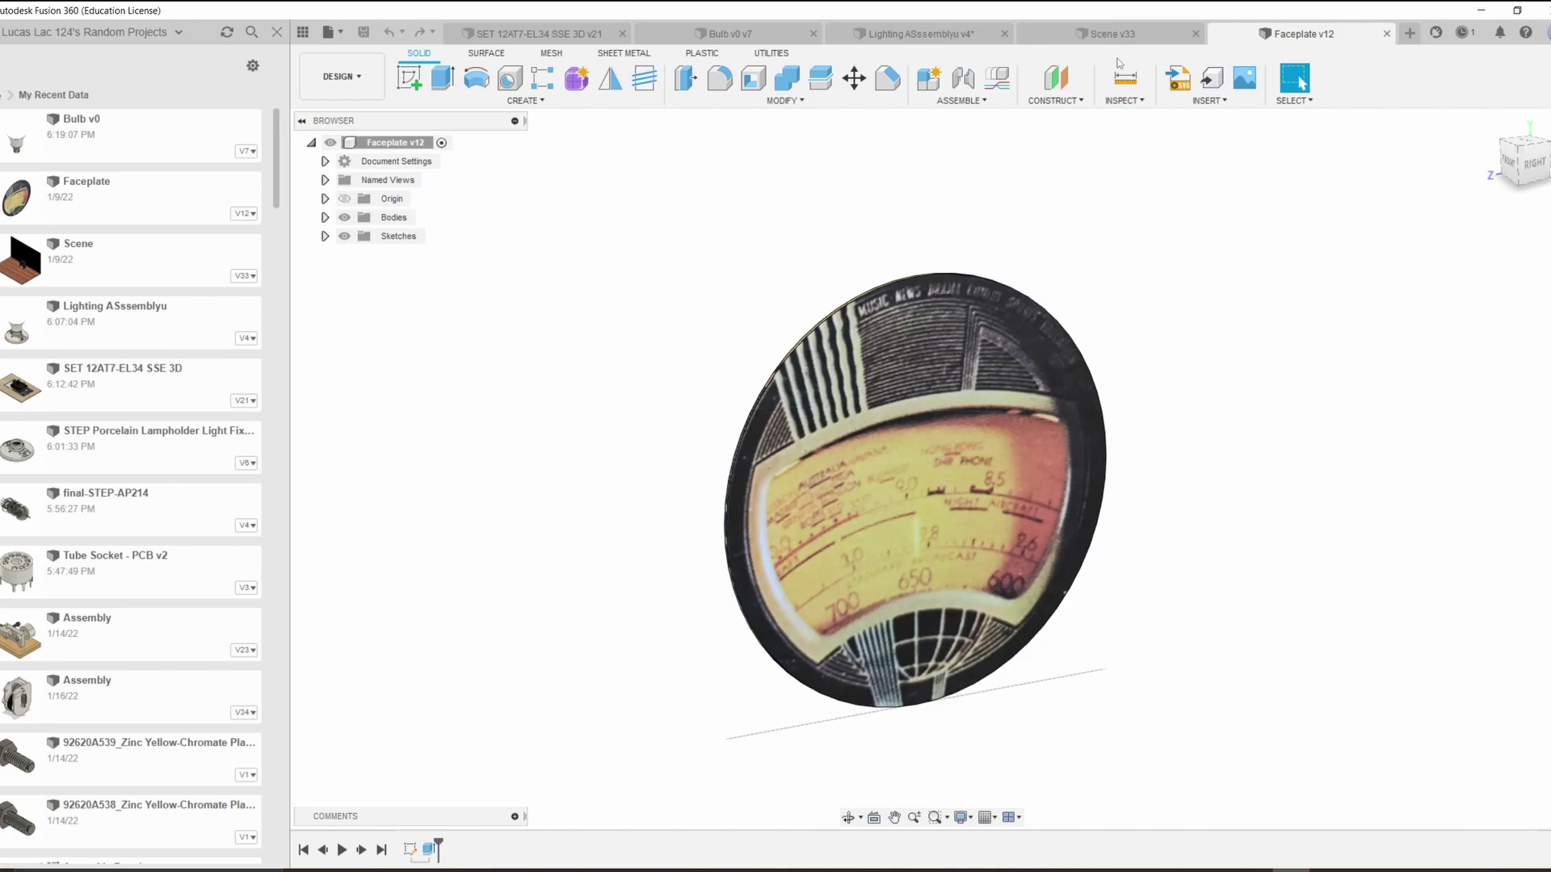
click(1152, 27)
scroll(857, 522, down, 5)
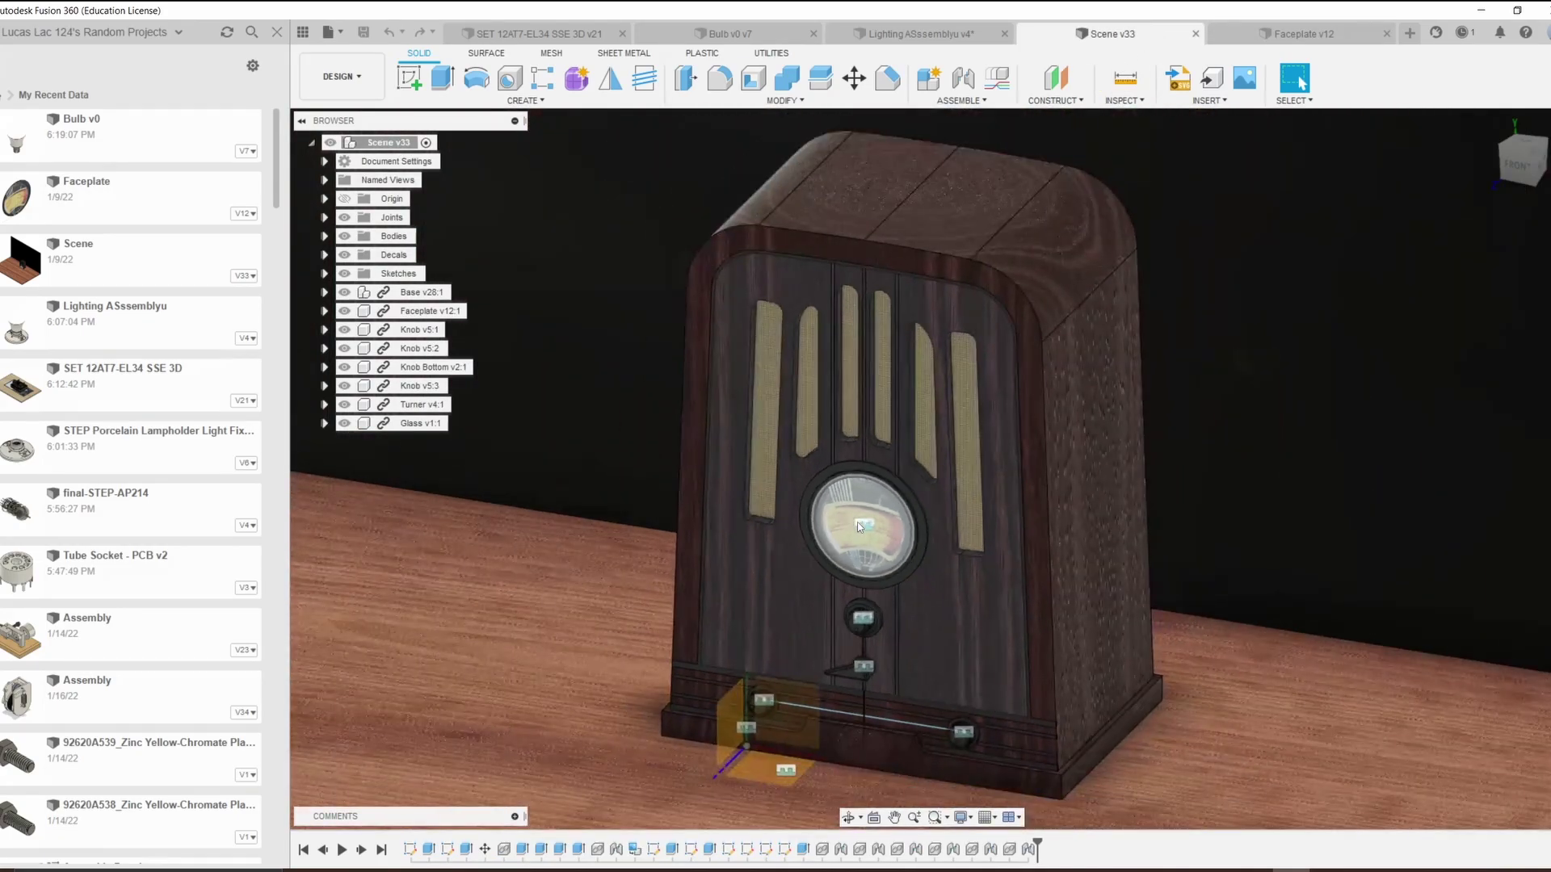
click(848, 818)
drag(849, 727, 893, 720)
scroll(849, 671, down, 4)
scroll(870, 614, up, 3)
Step: Apply the Display - LCD appearance from the Other library's Emissive materials to the body in the Faceplate design
click(1298, 33)
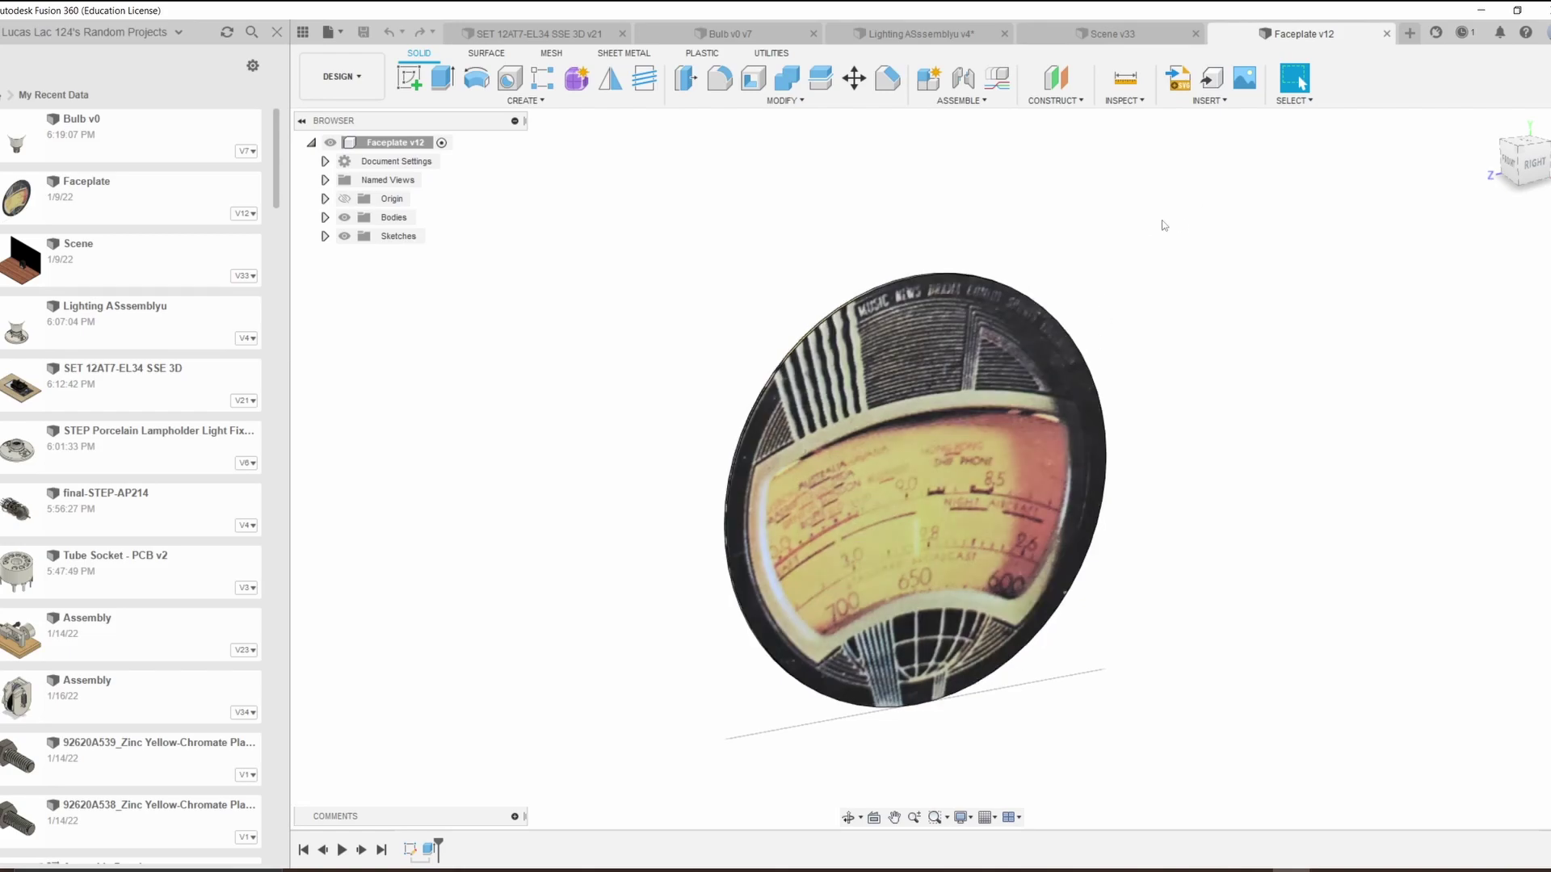
drag(1202, 204, 727, 692)
right_click(905, 541)
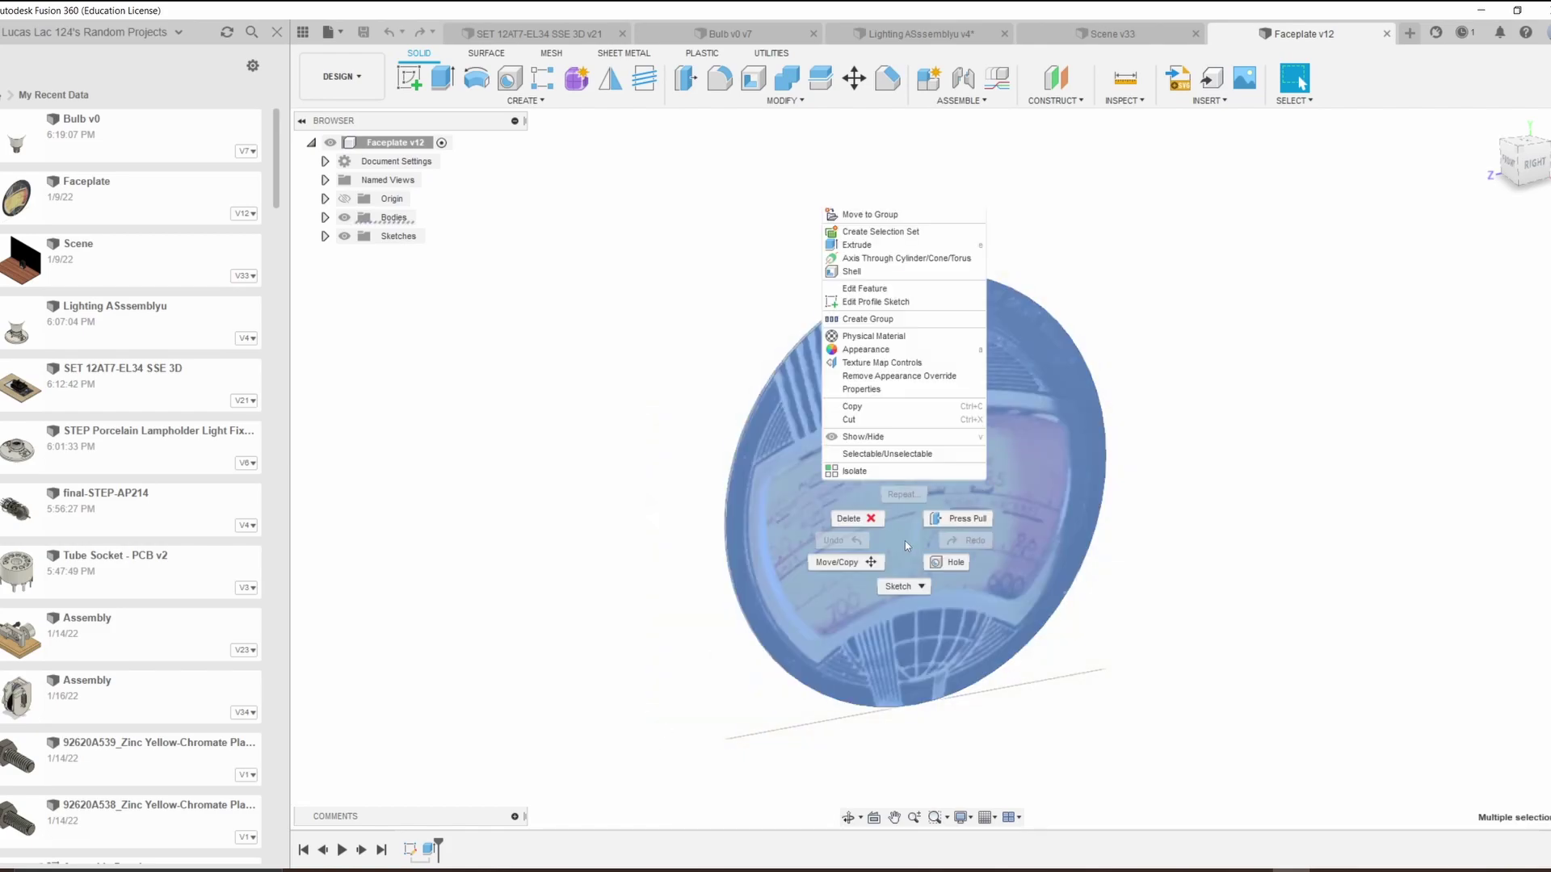
click(890, 349)
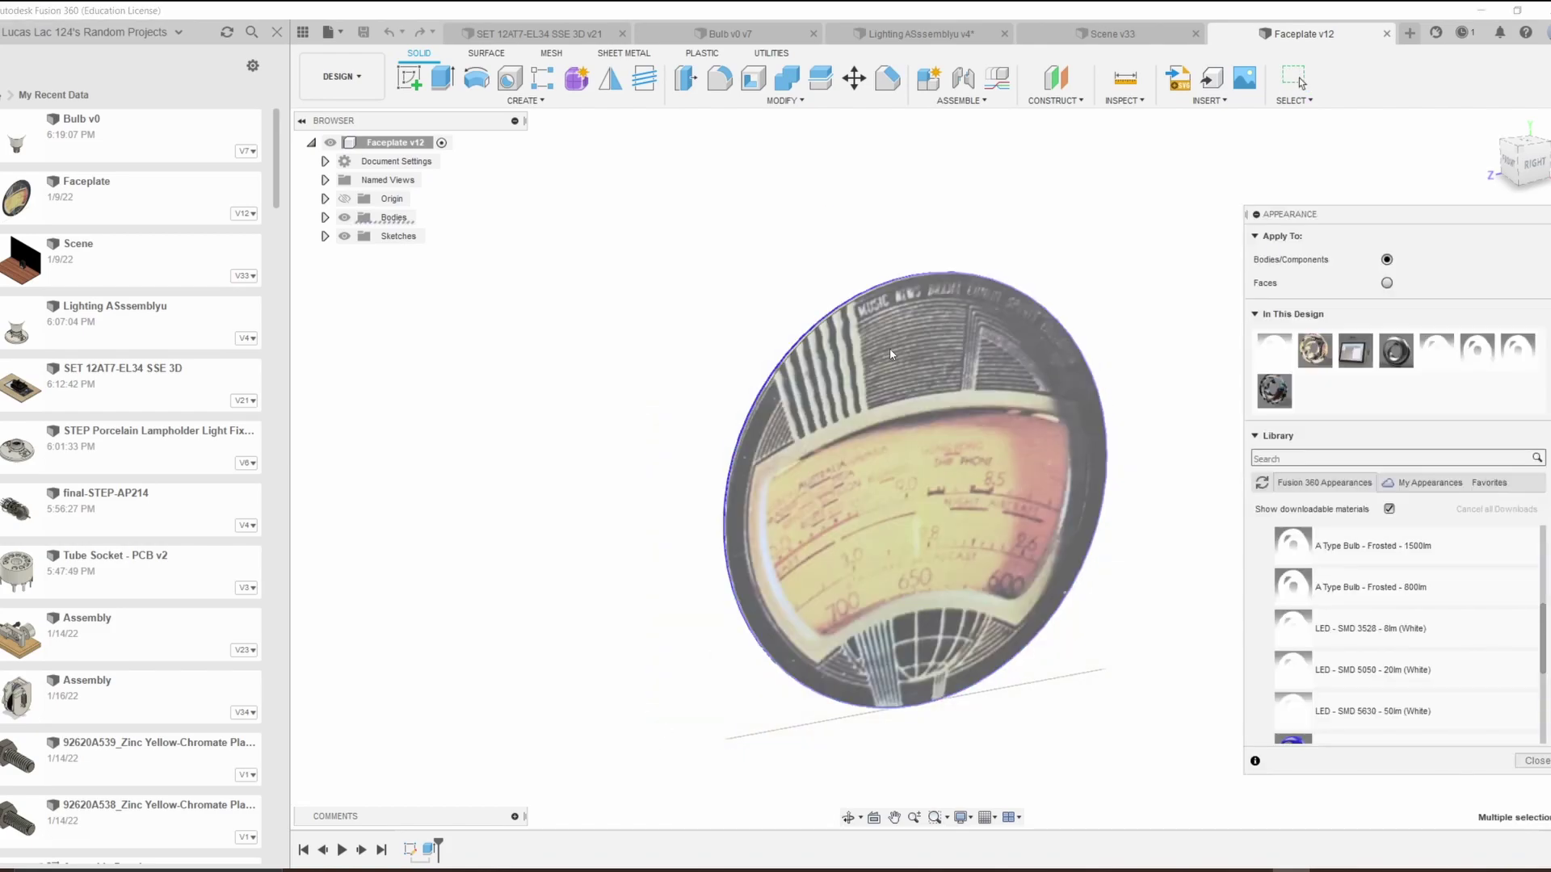
click(908, 399)
scroll(1310, 657, up, 3)
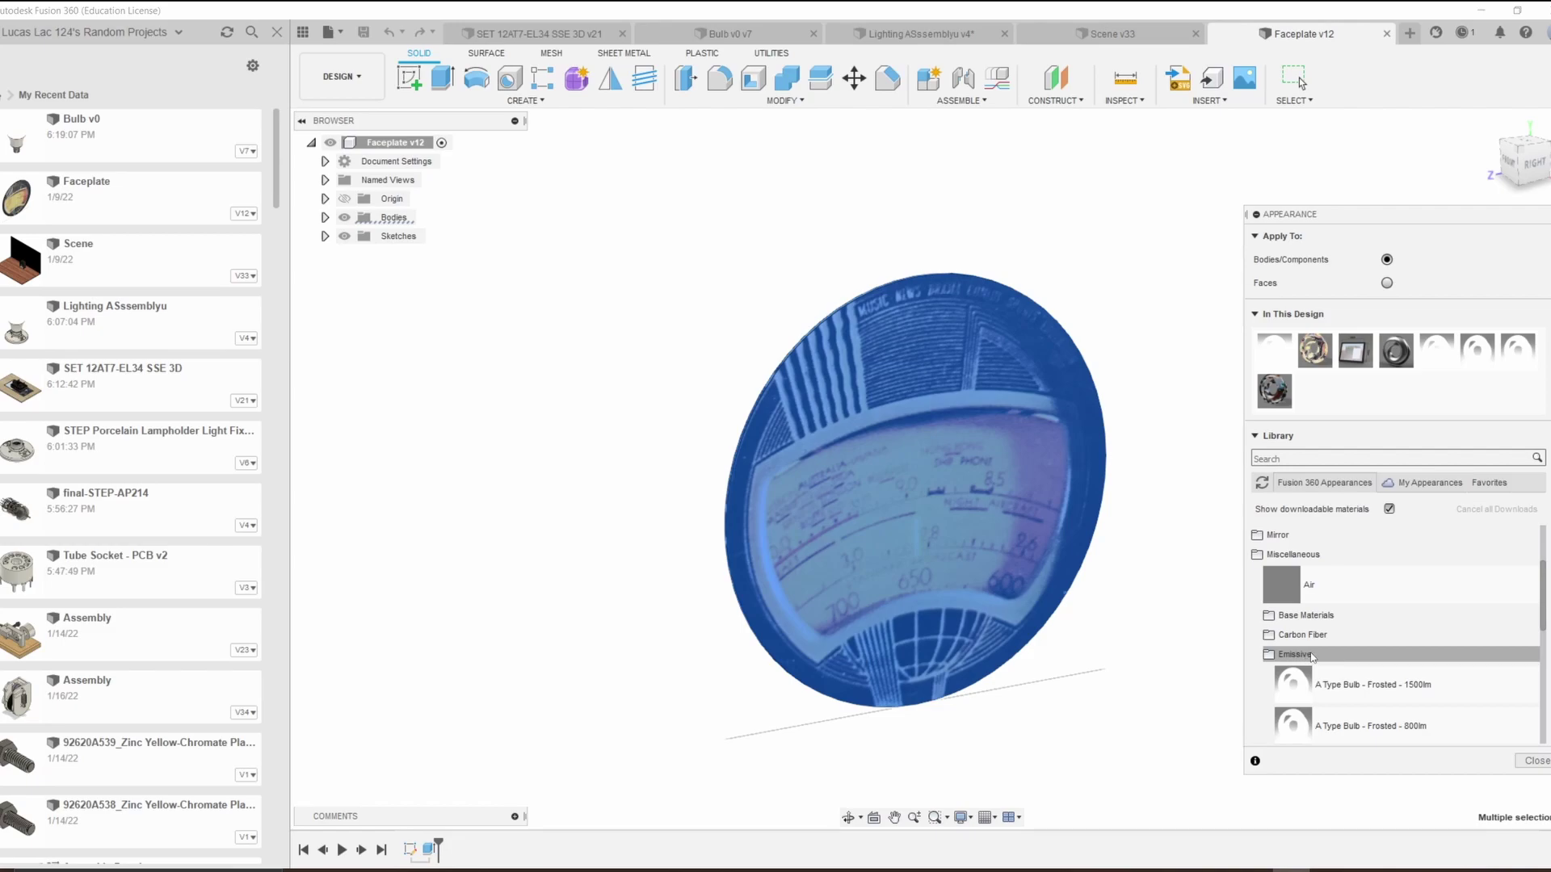
click(1311, 654)
click(1309, 558)
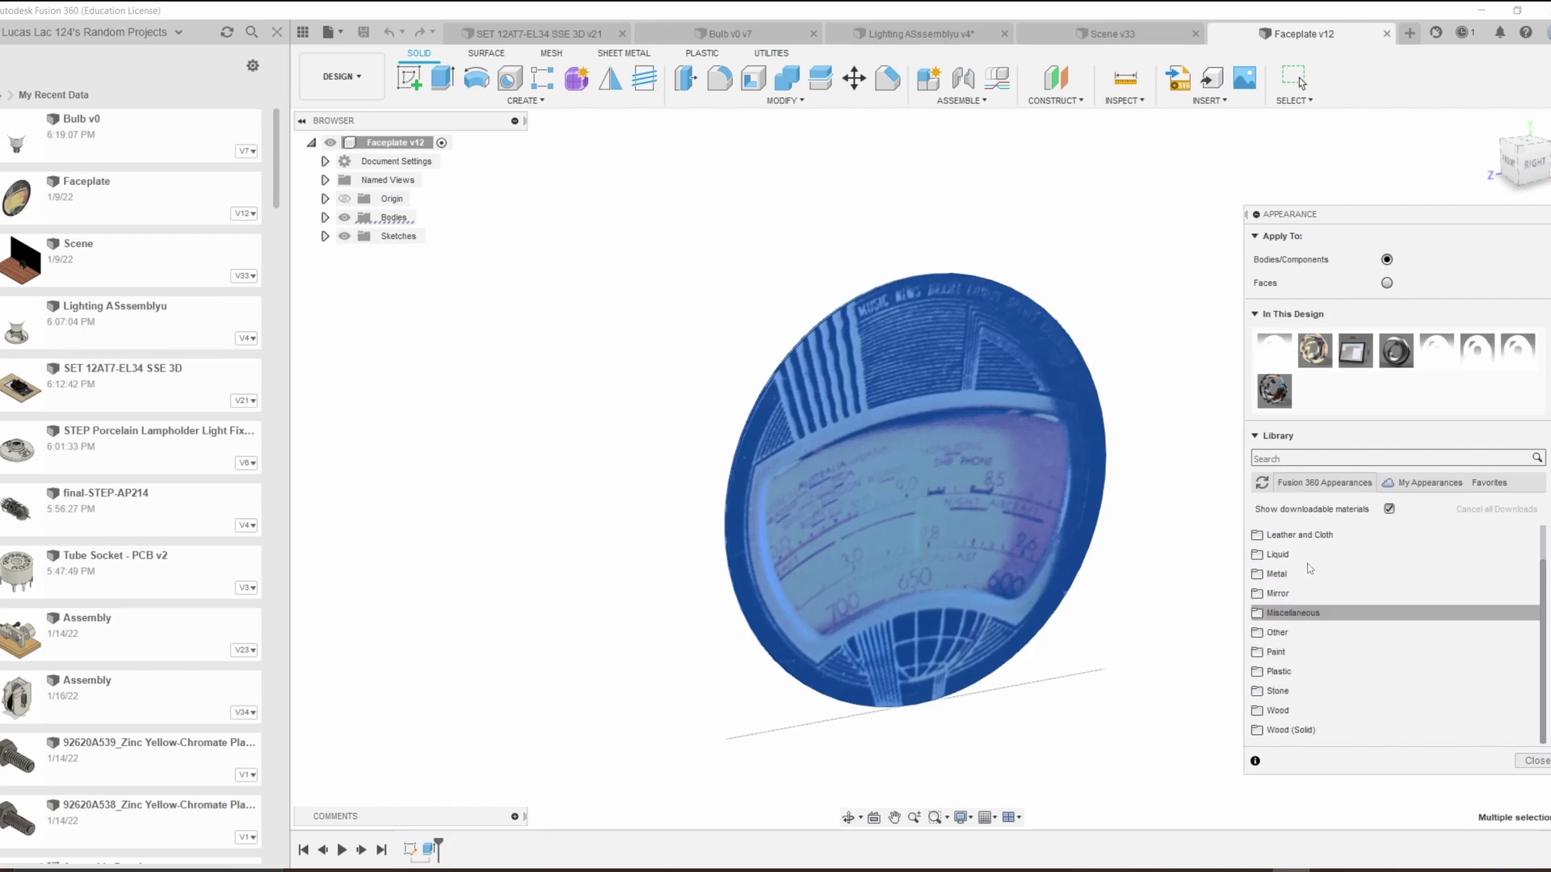
click(1294, 634)
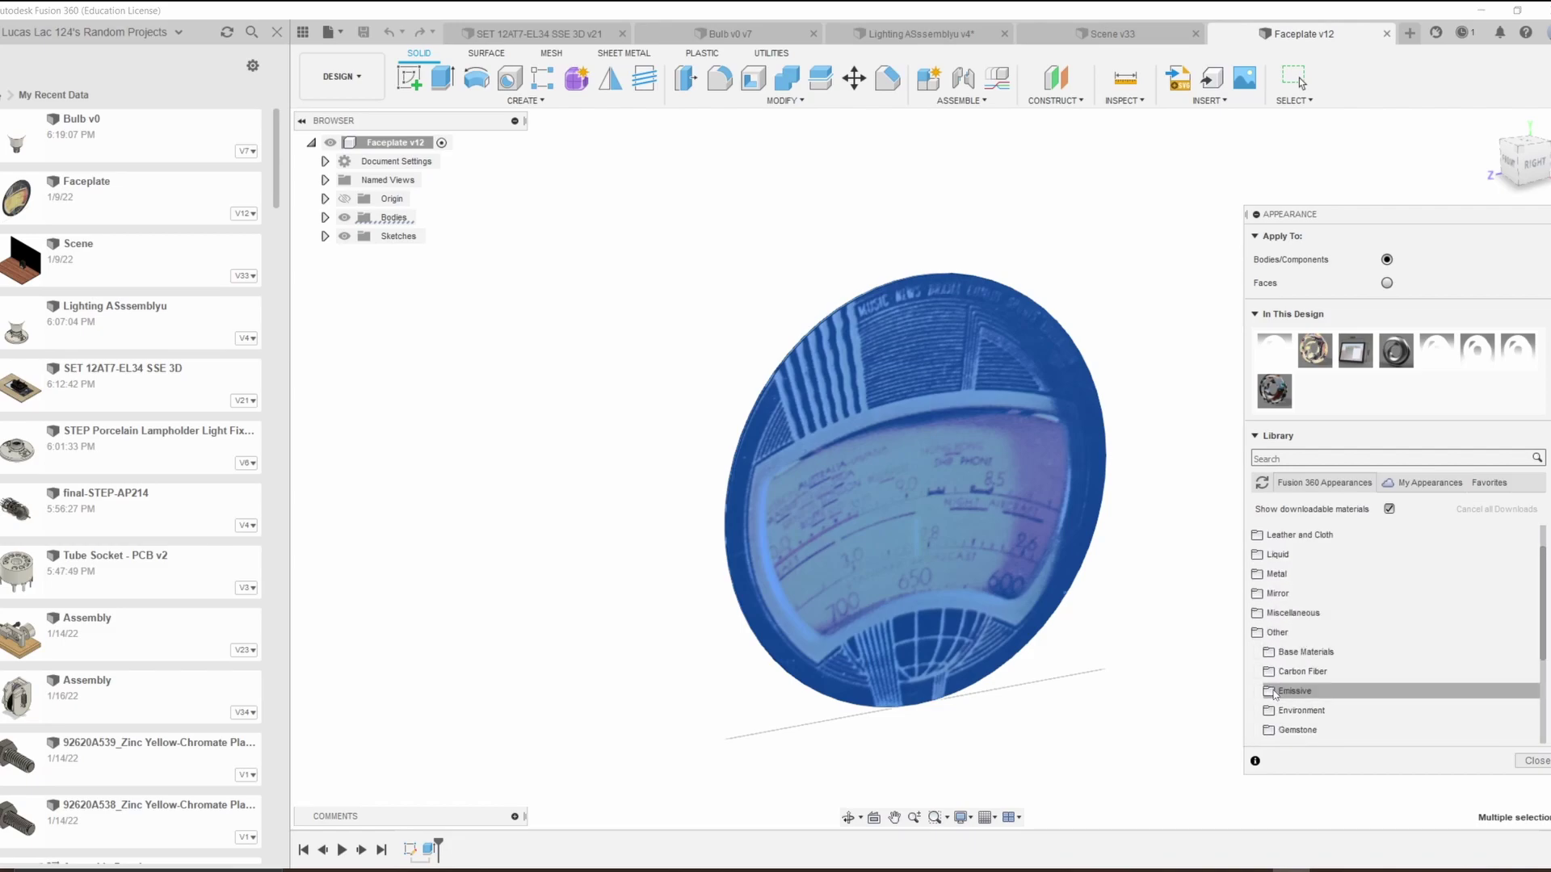
scroll(1309, 614, down, 2)
click(1296, 574)
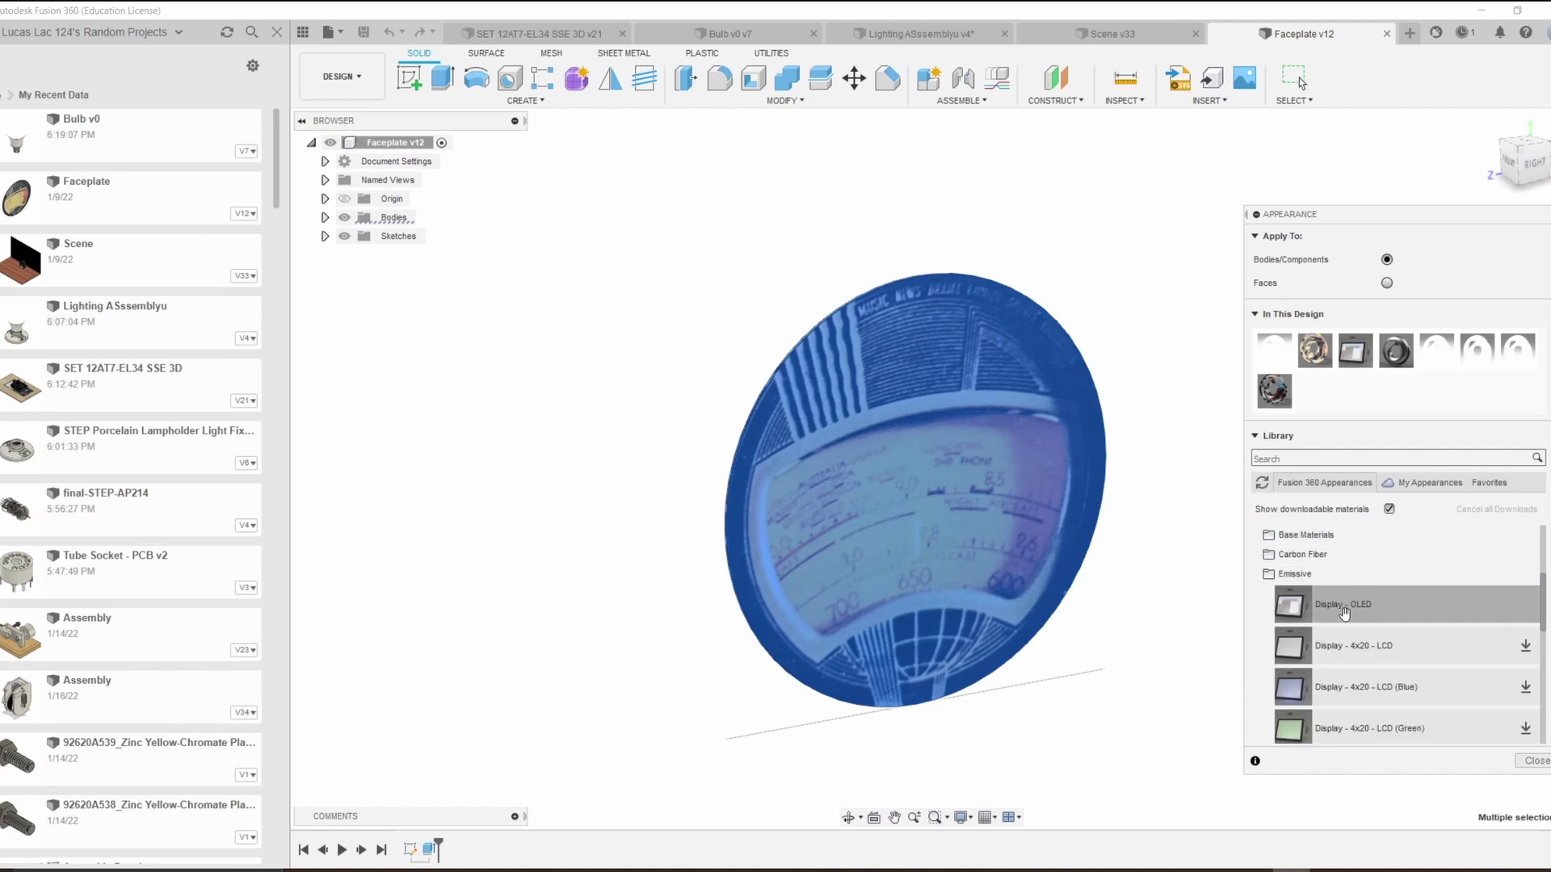
scroll(1352, 604, down, 3)
scroll(1435, 671, down, 3)
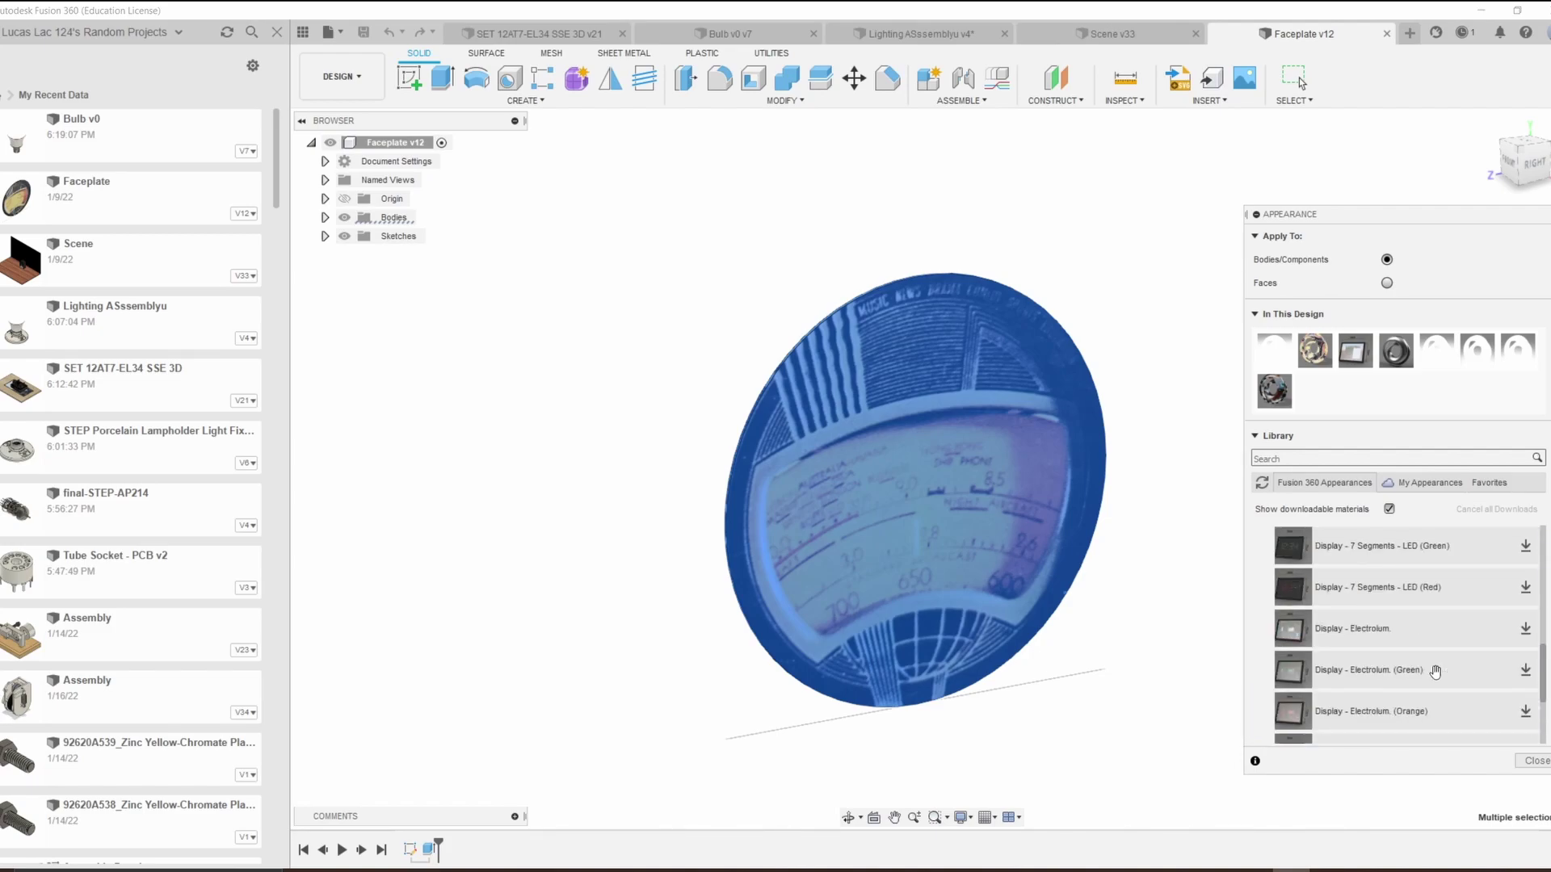
click(1524, 672)
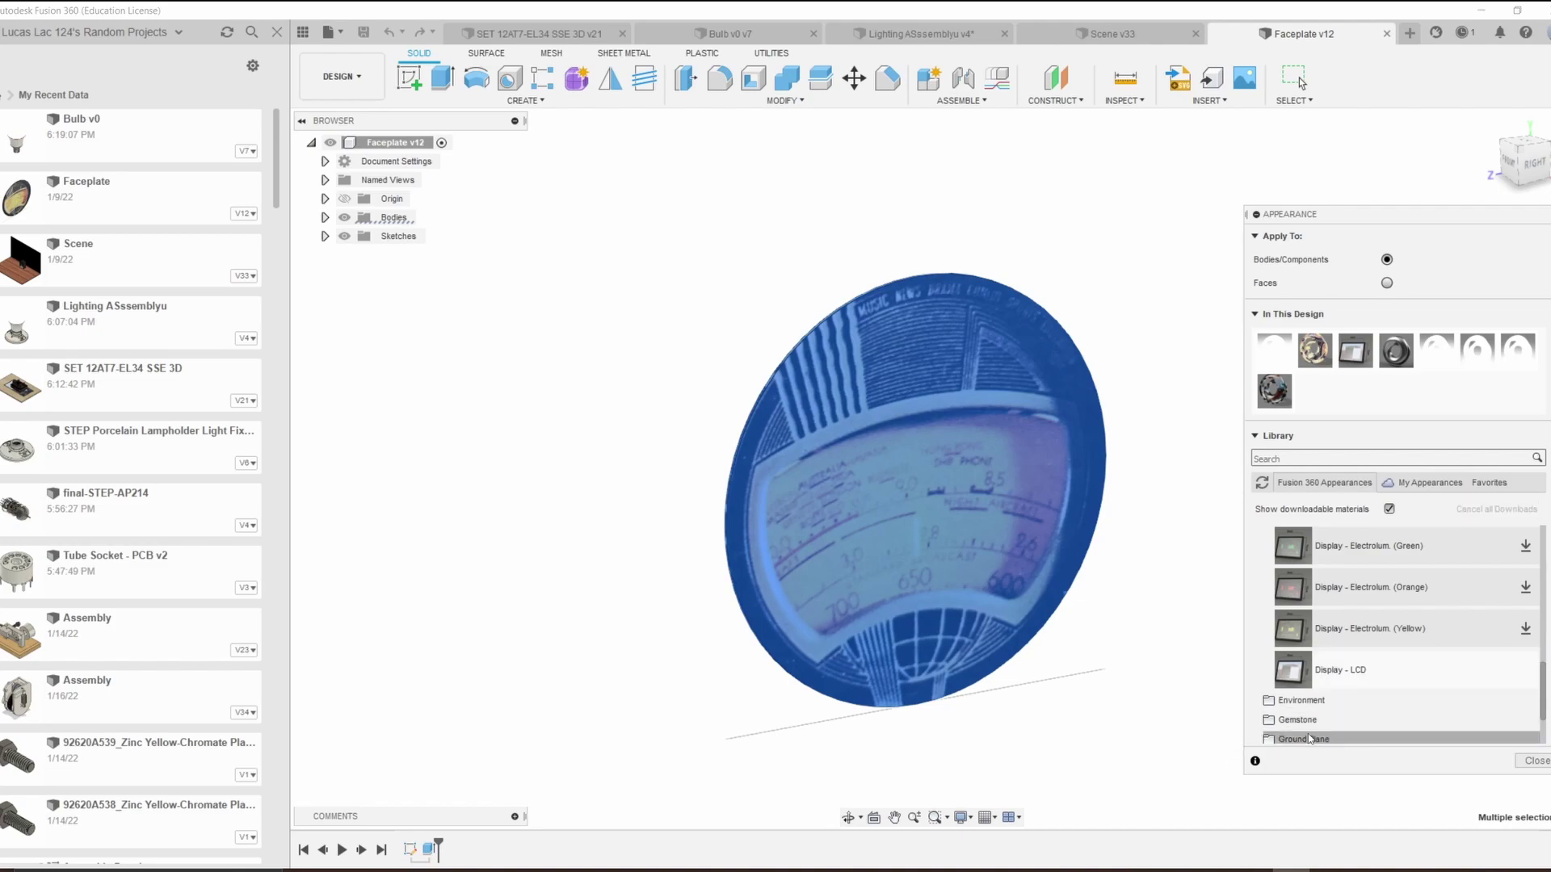
drag(1363, 671, 895, 535)
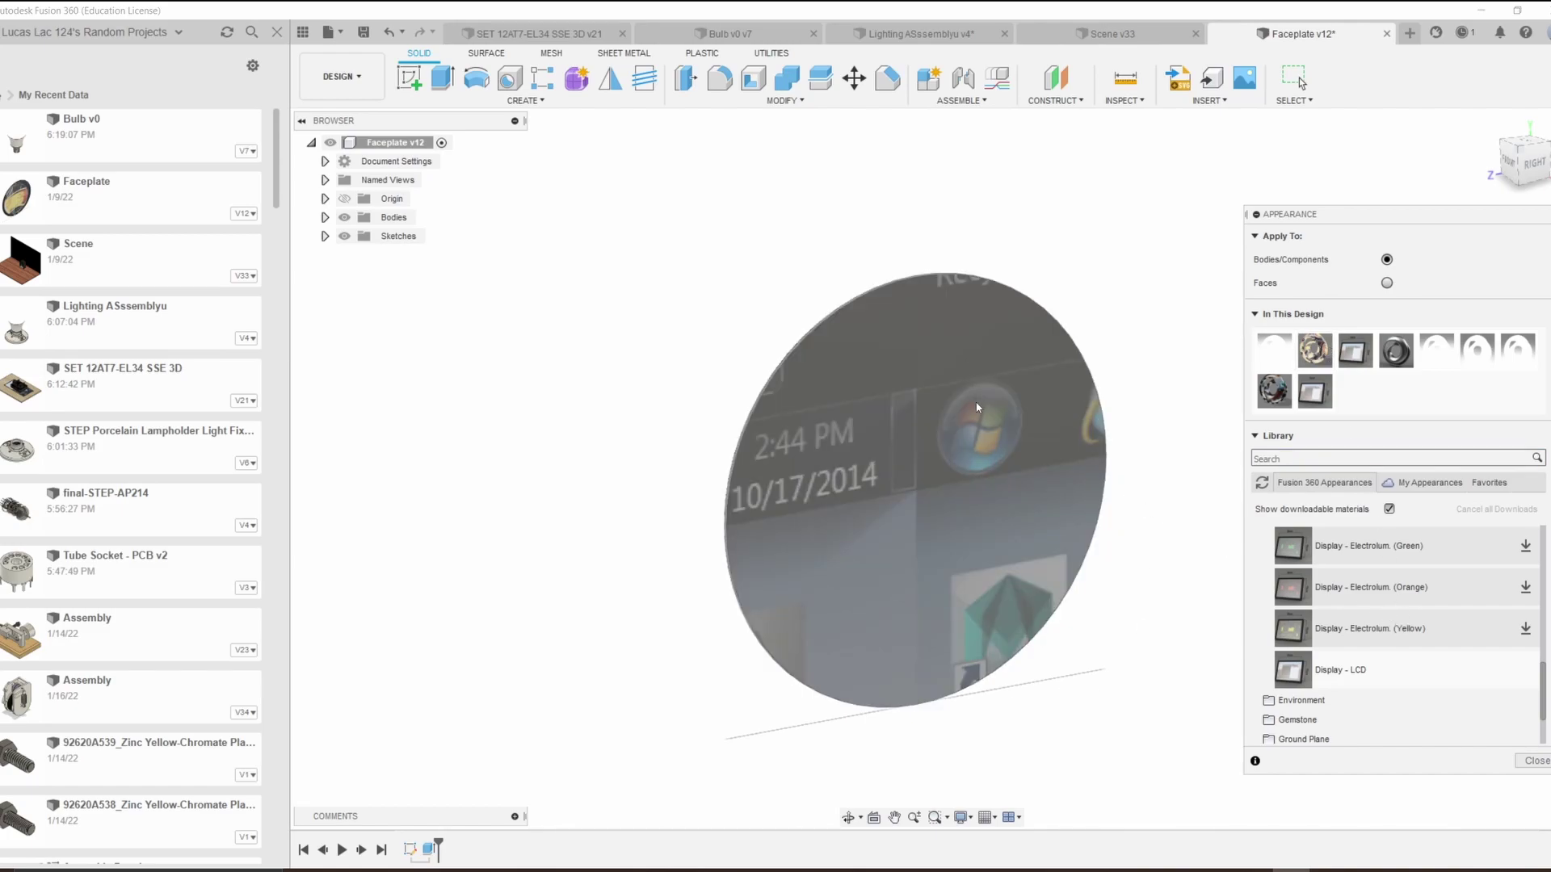
Step: Open the Display - LCD appearance in the advanced material editor and enlarge it to show the emissivity luminance and image
right_click(1275, 393)
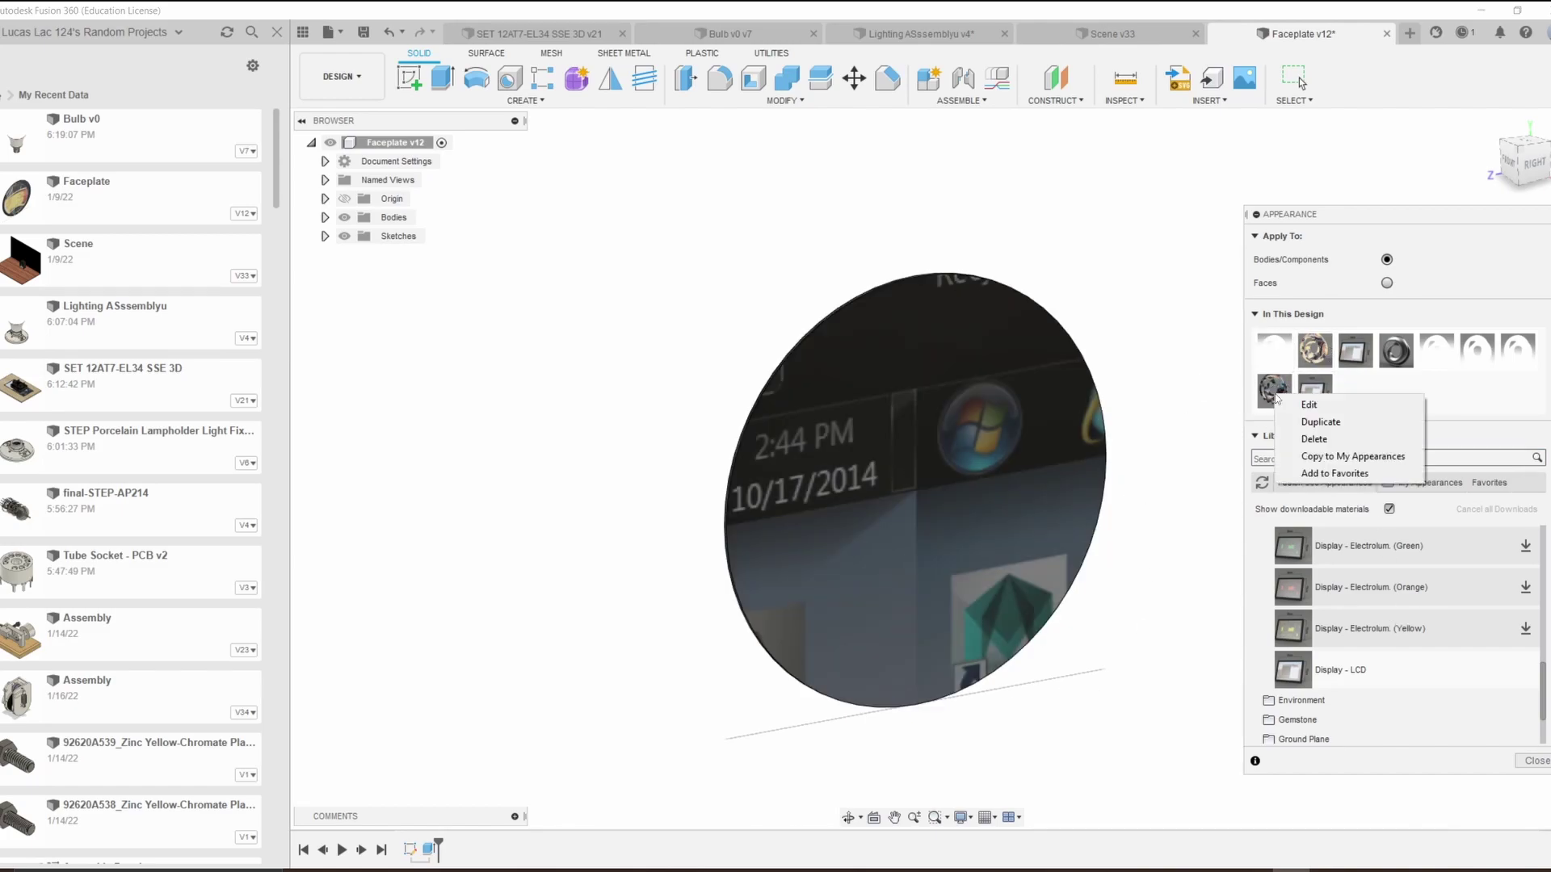
click(1307, 405)
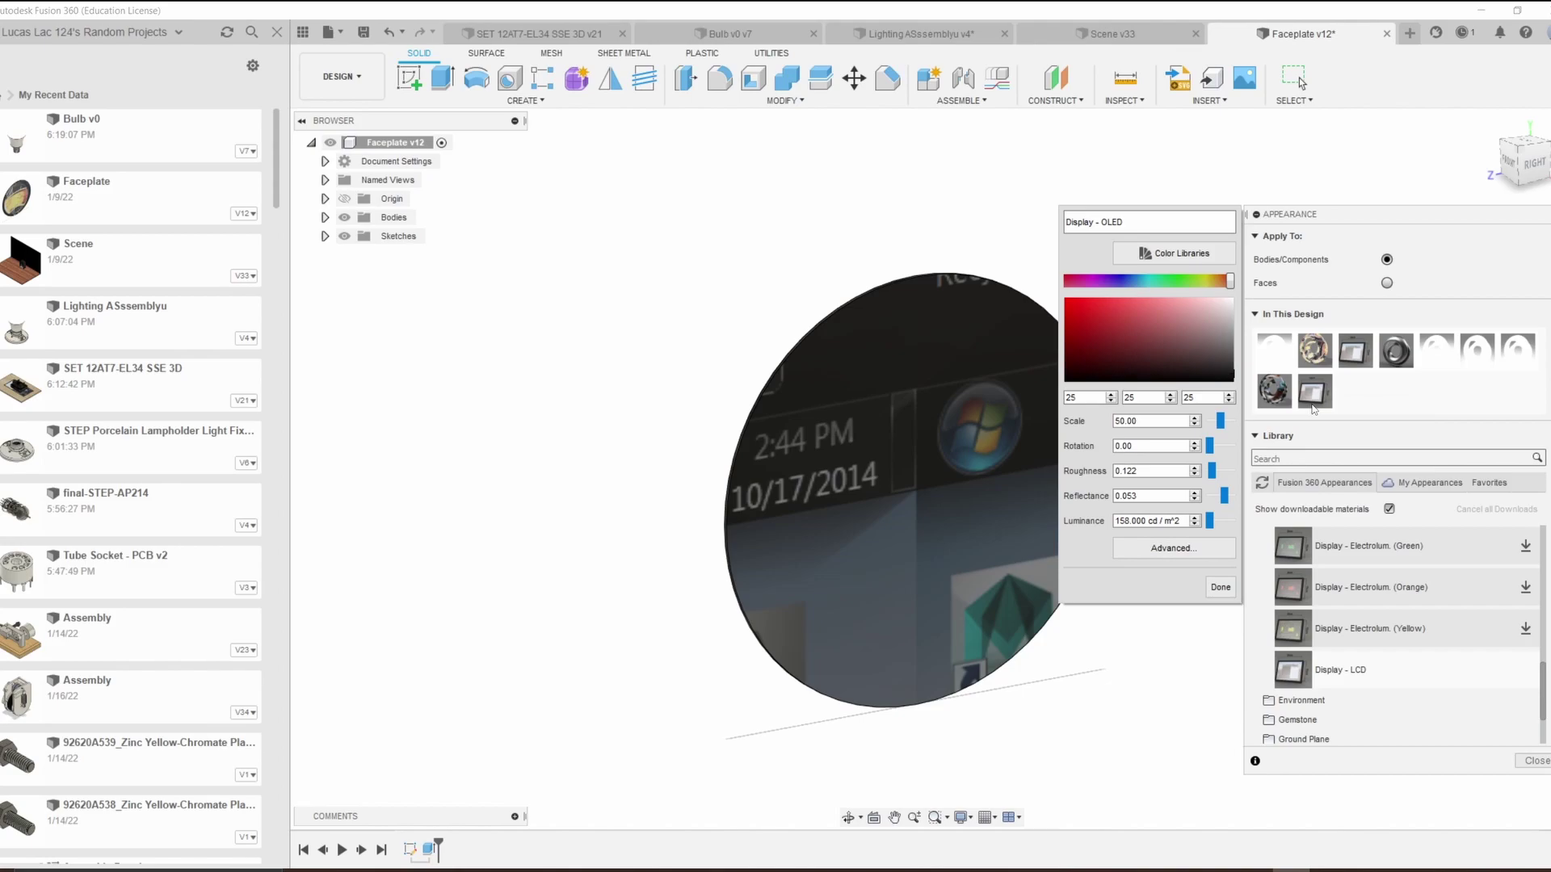
click(1178, 551)
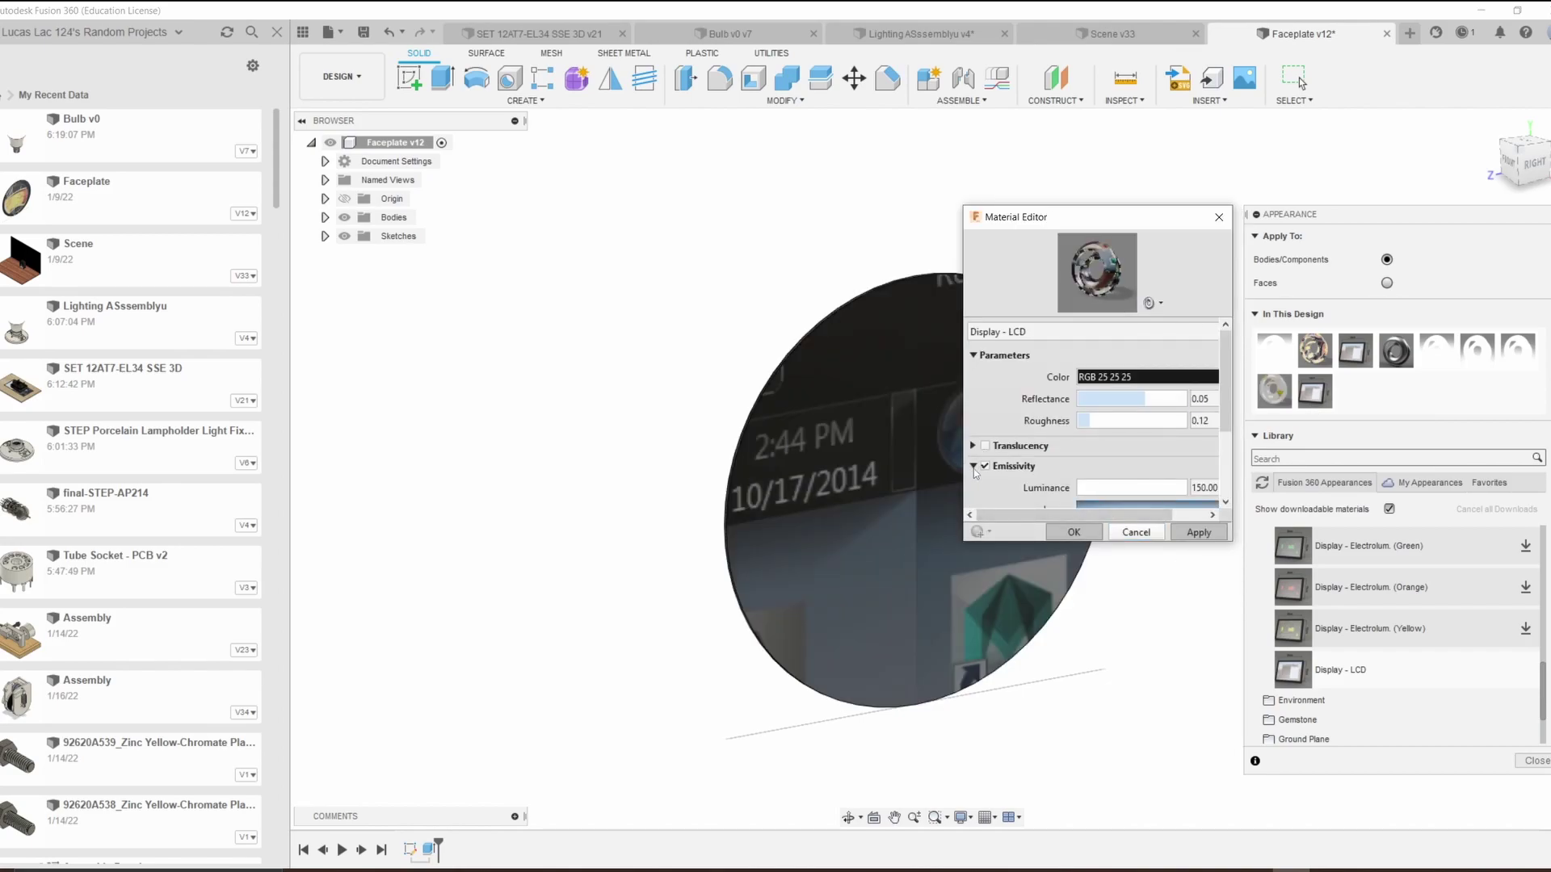
drag(961, 475, 441, 474)
scroll(946, 483, down, 1)
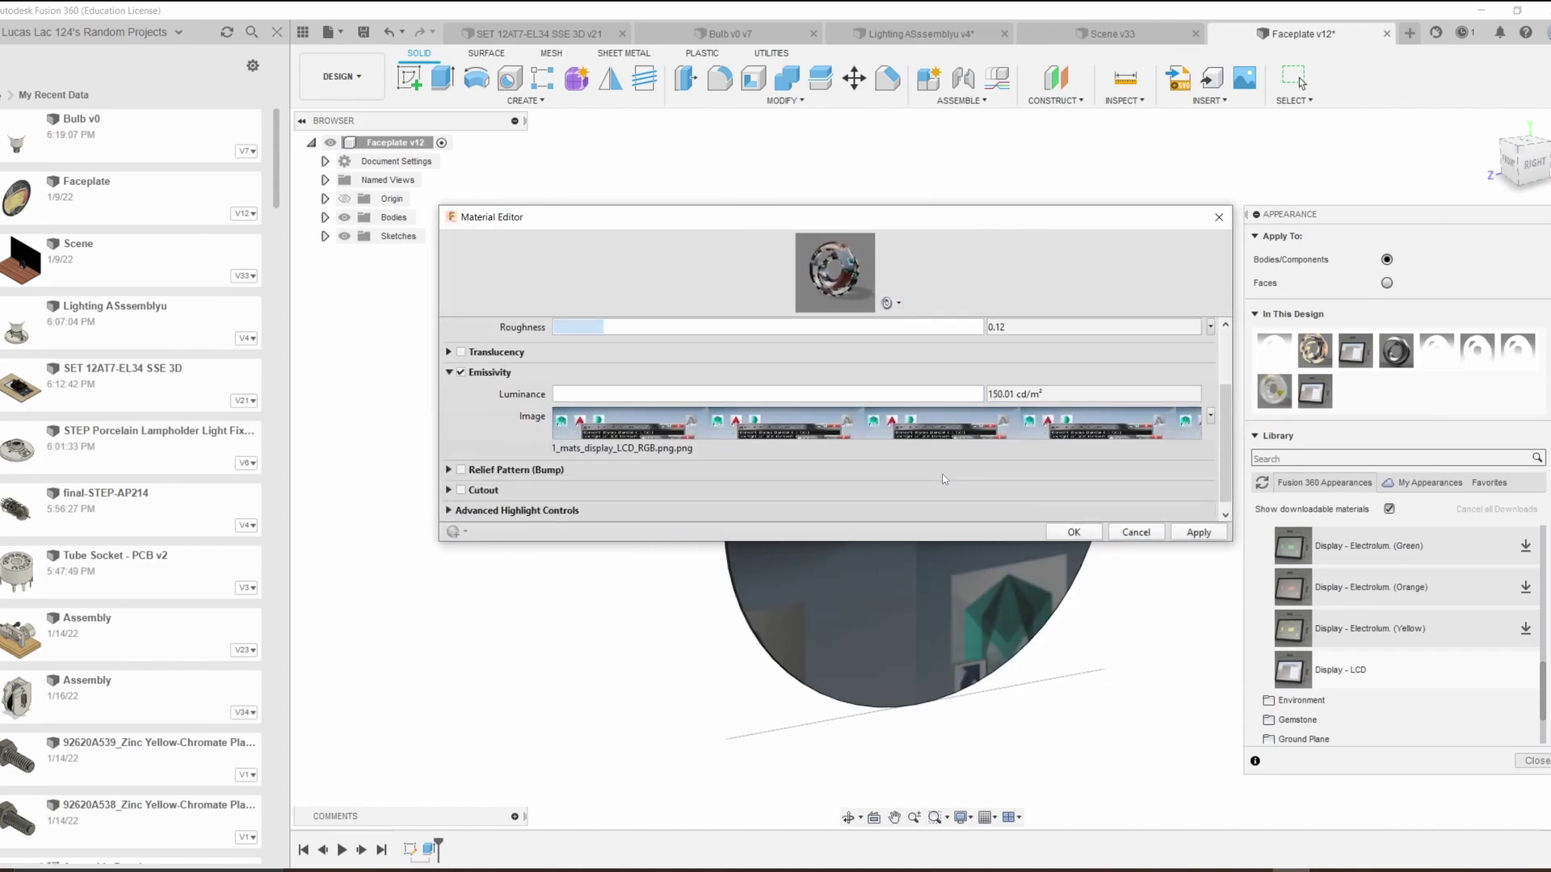
click(1027, 394)
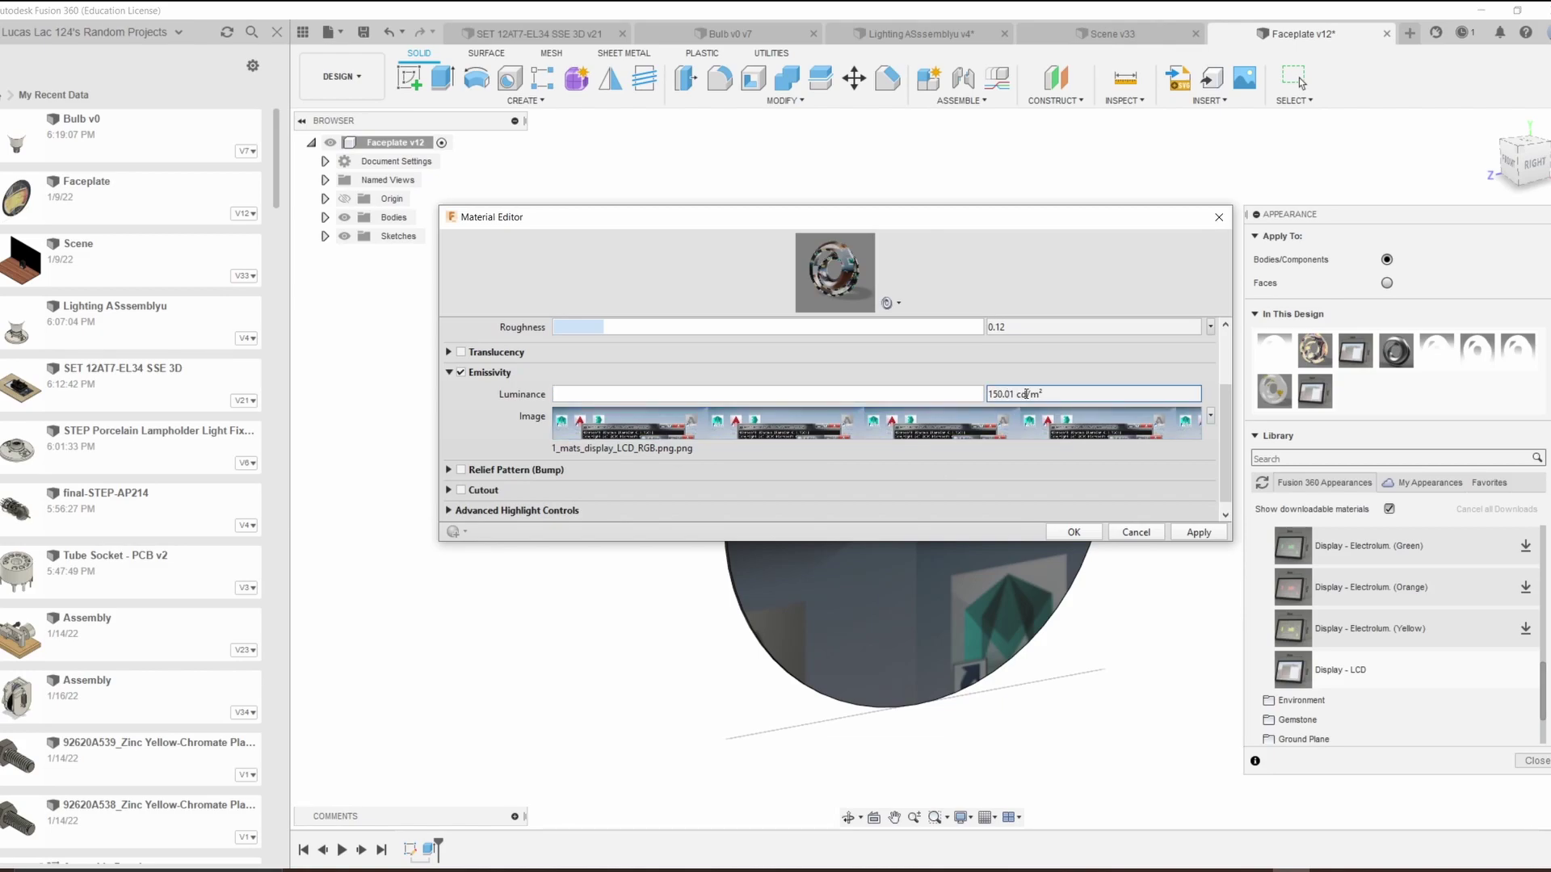
key(Return)
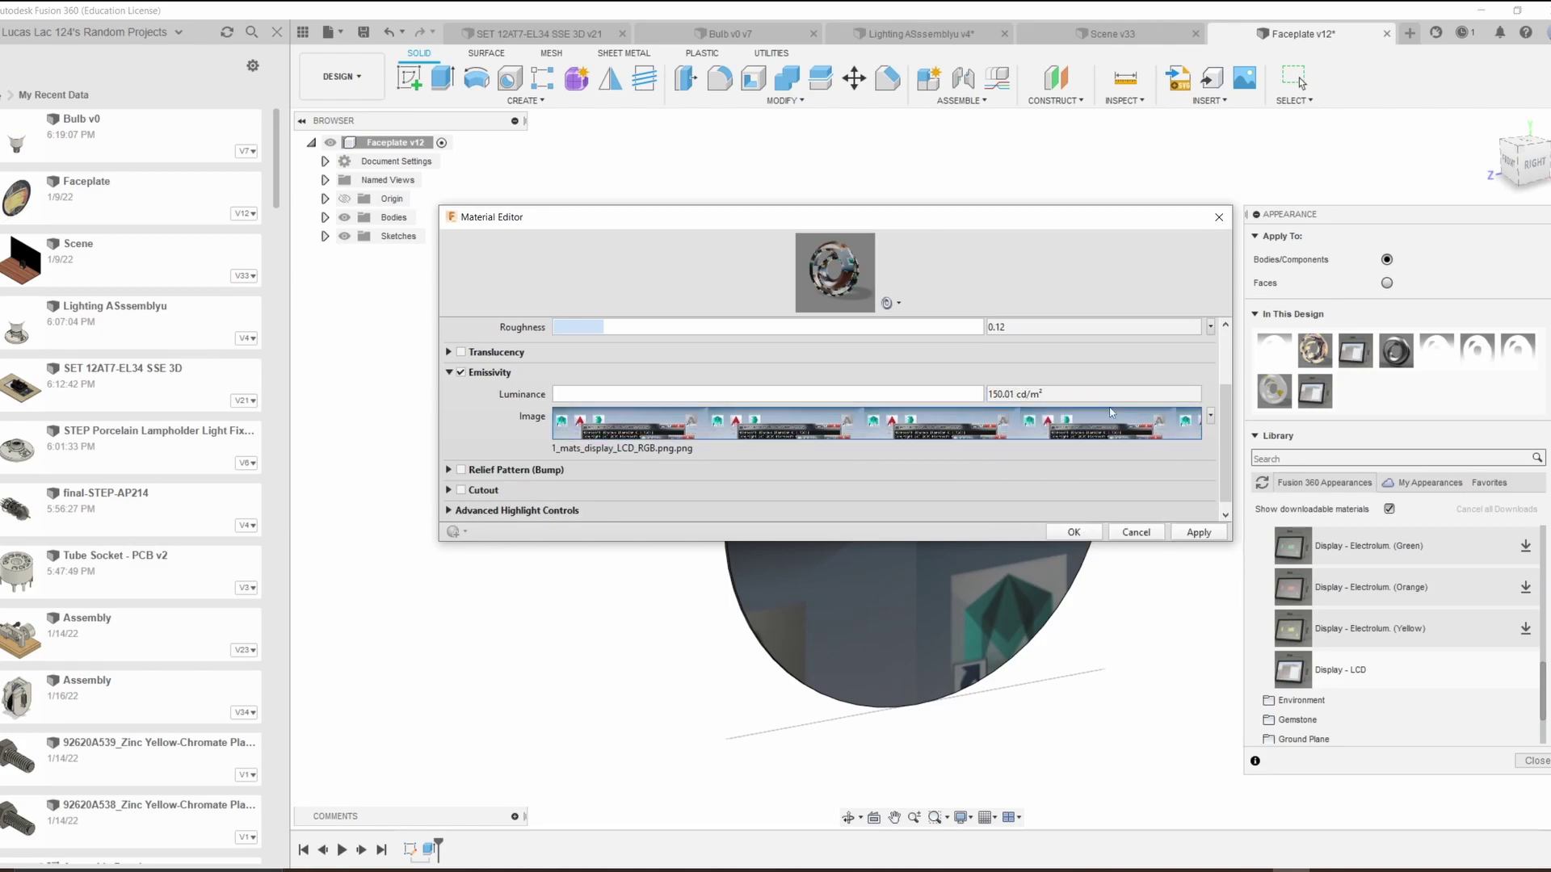
Step: Replace the emissivity image of the Display - LCD appearance with Banana-Single.jpg
click(1211, 413)
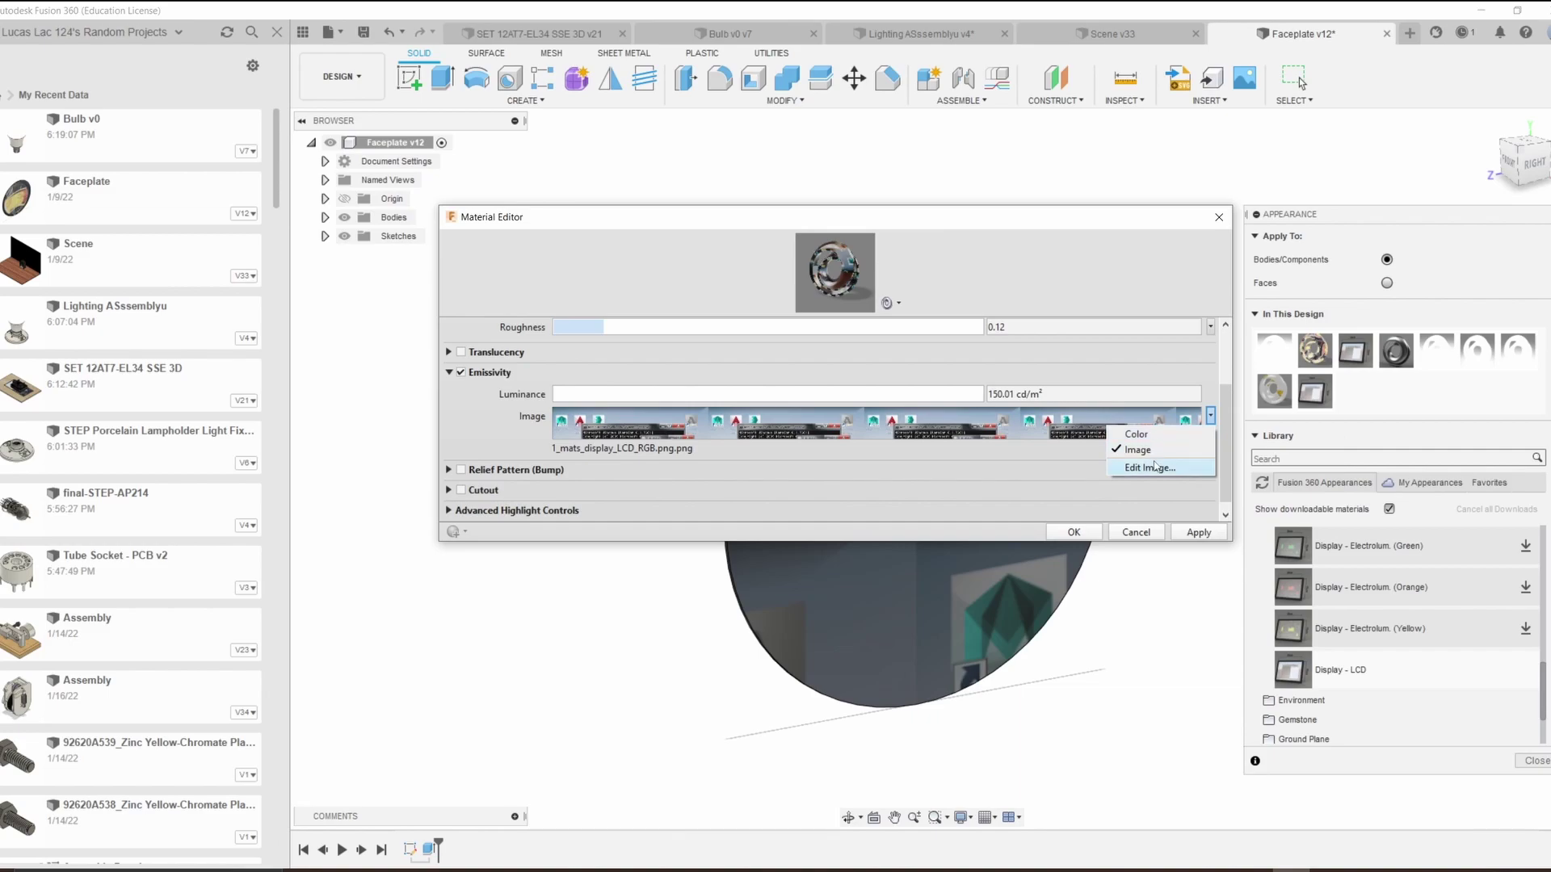
click(1160, 468)
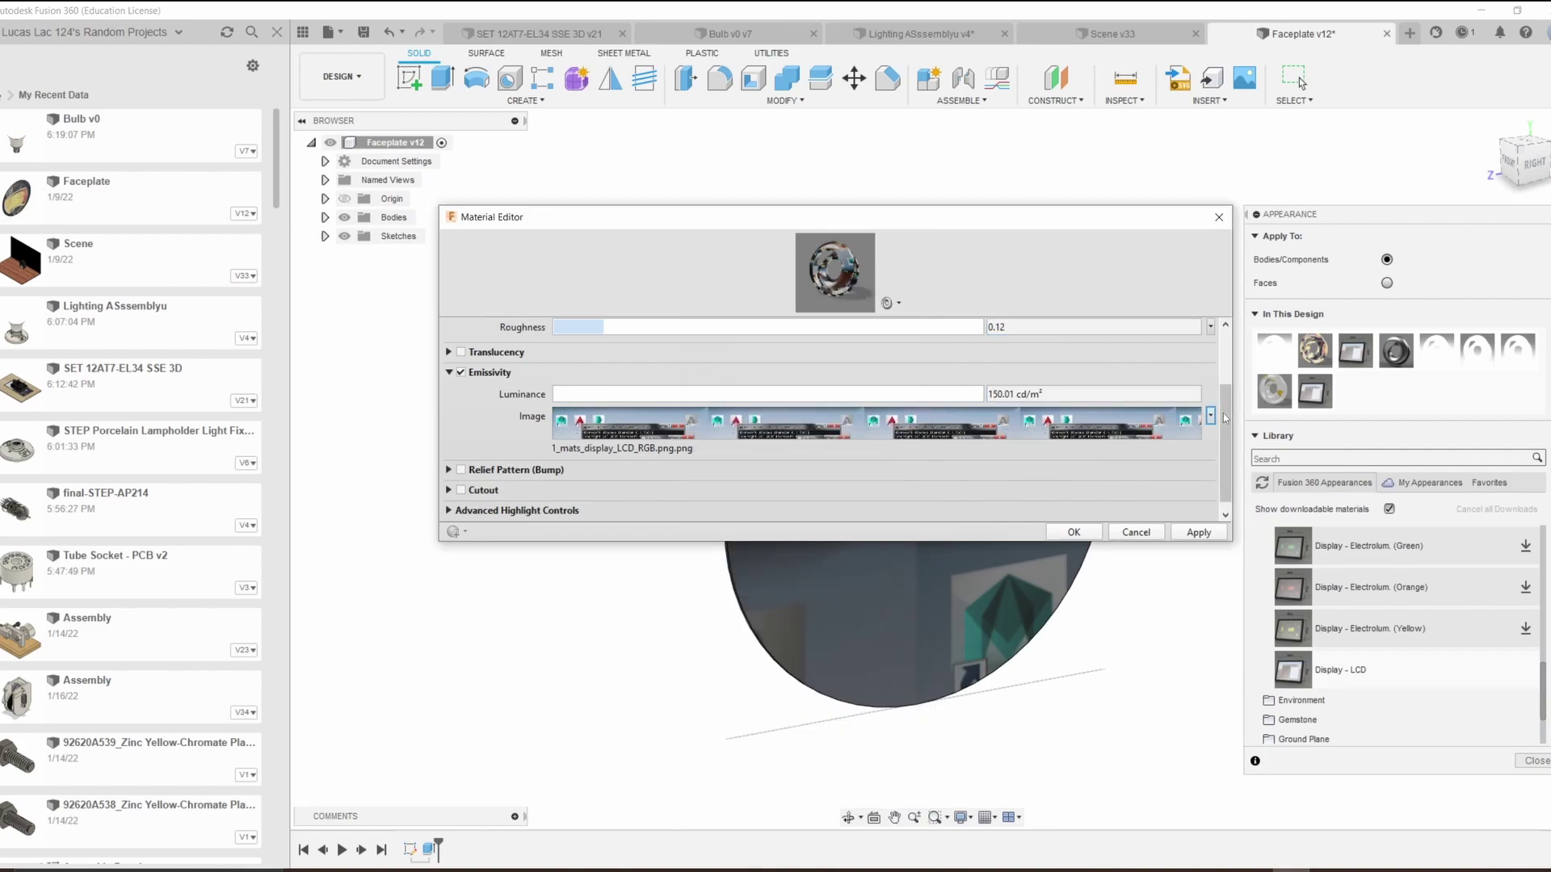
click(1210, 415)
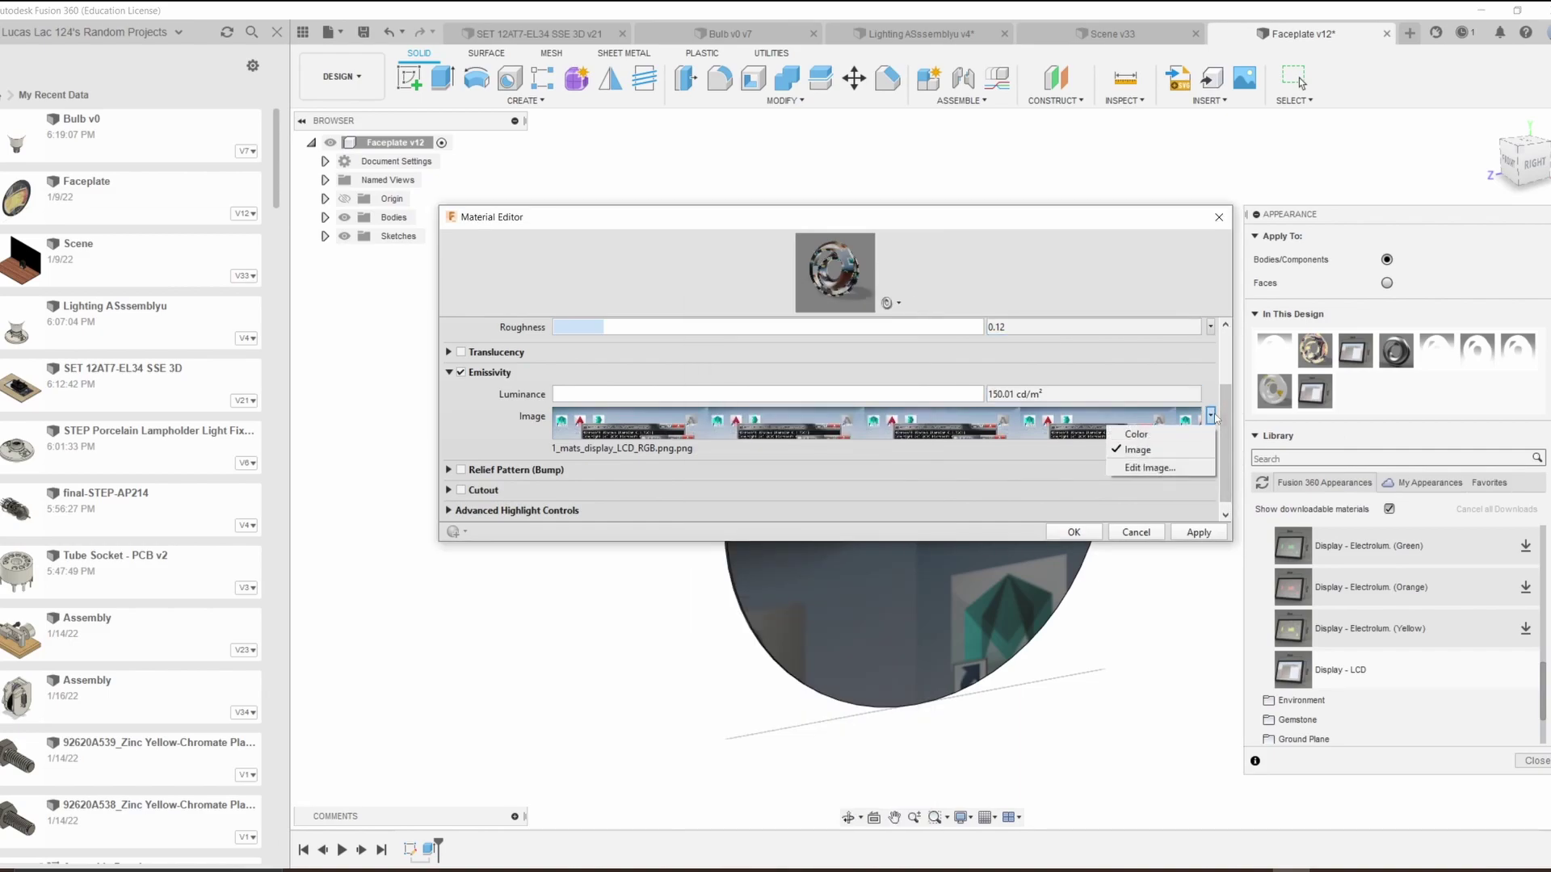
click(1152, 467)
click(861, 560)
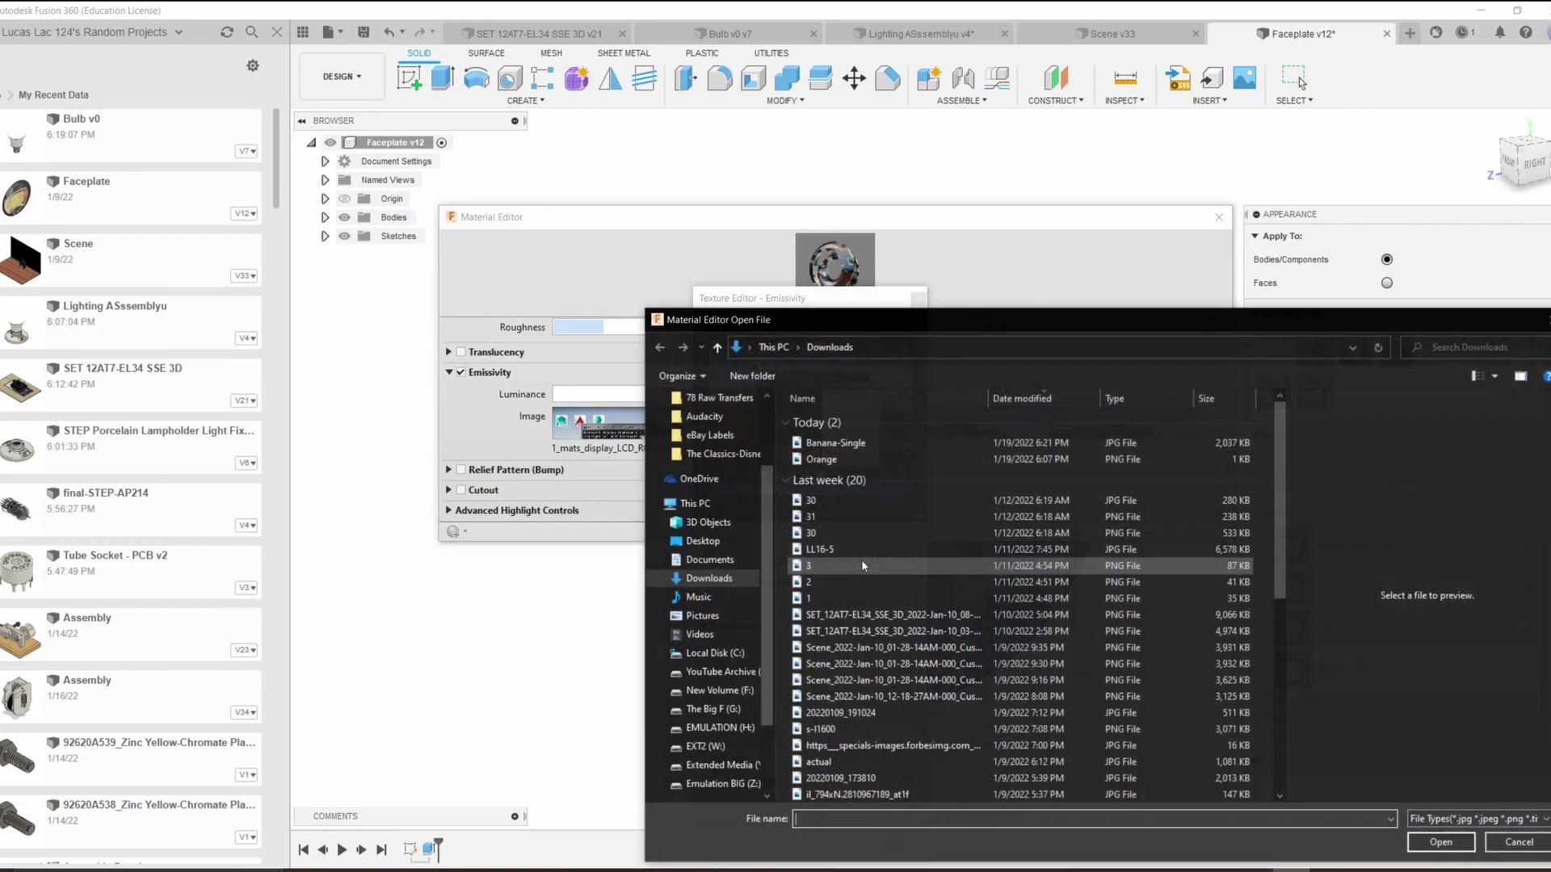
double_click(849, 438)
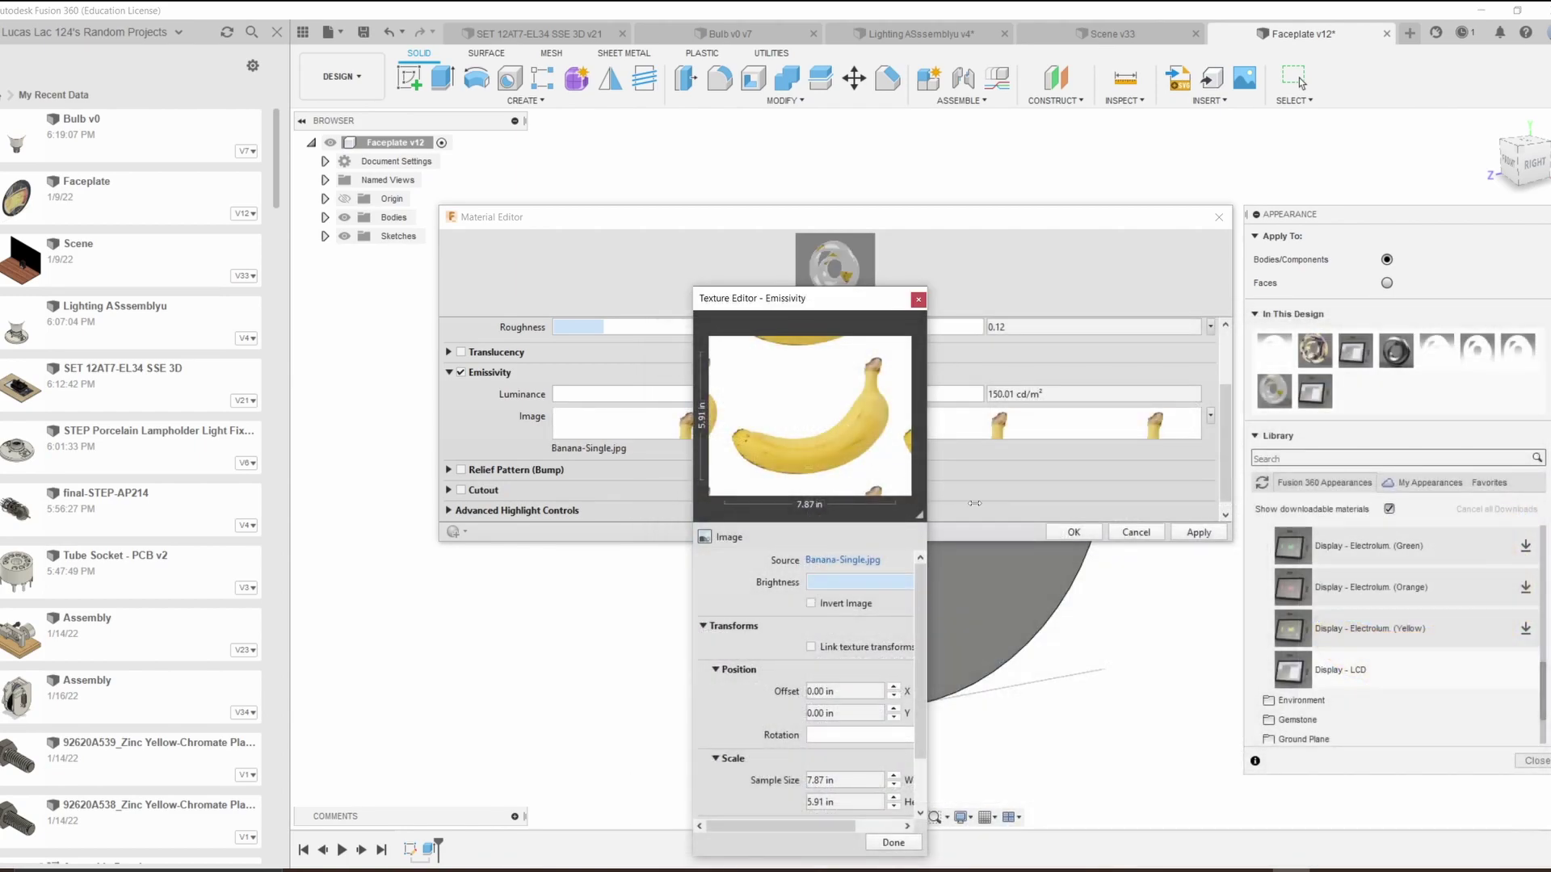
click(894, 842)
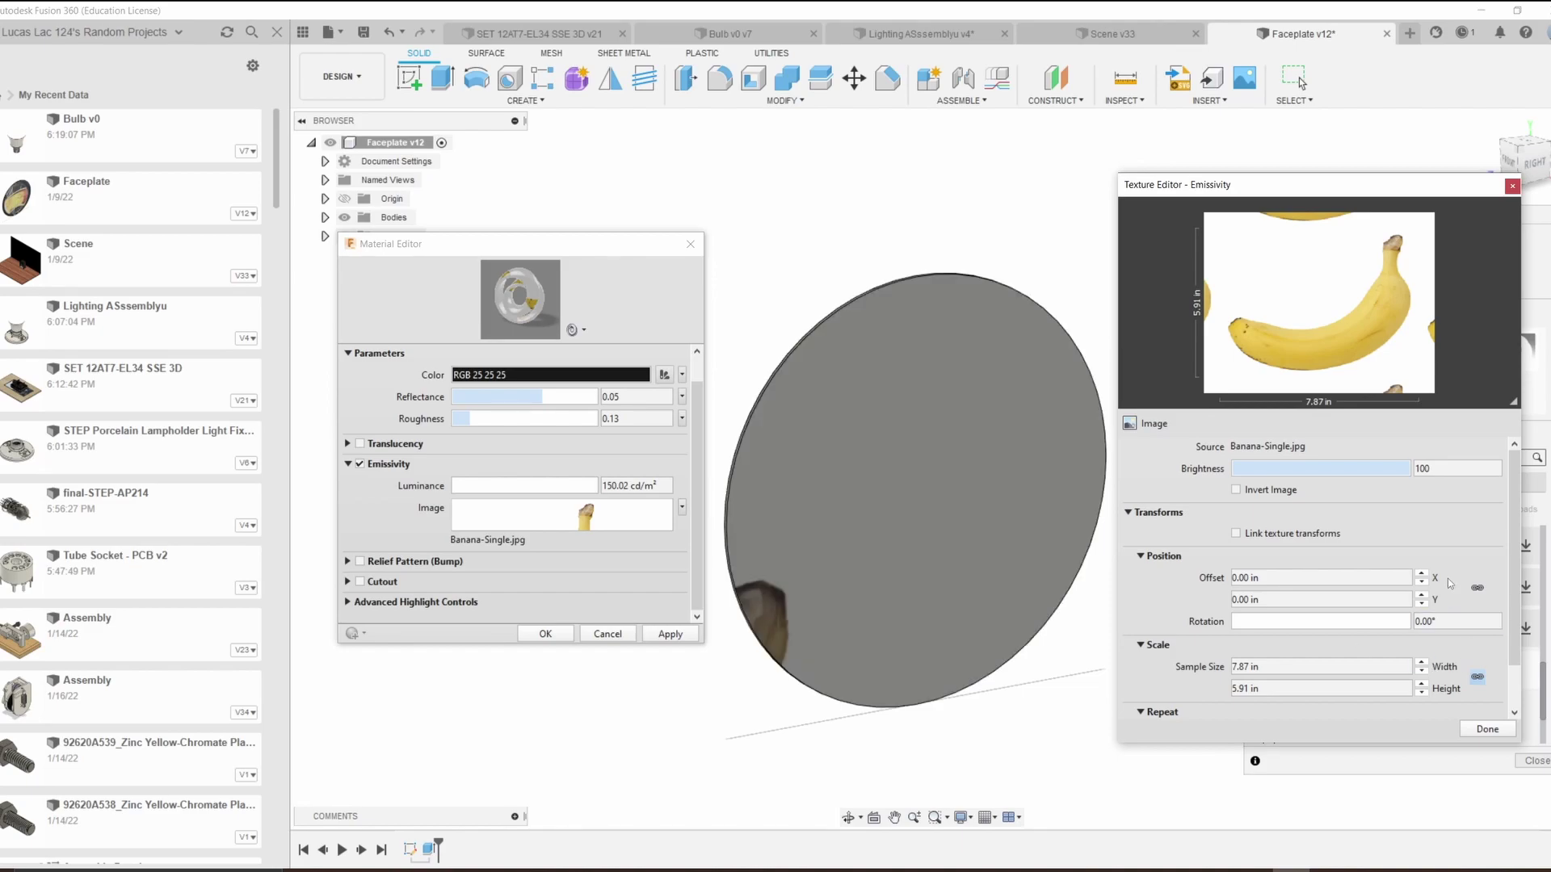
Step: Set the emissivity texture's X offset to 0.76 in
click(1422, 574)
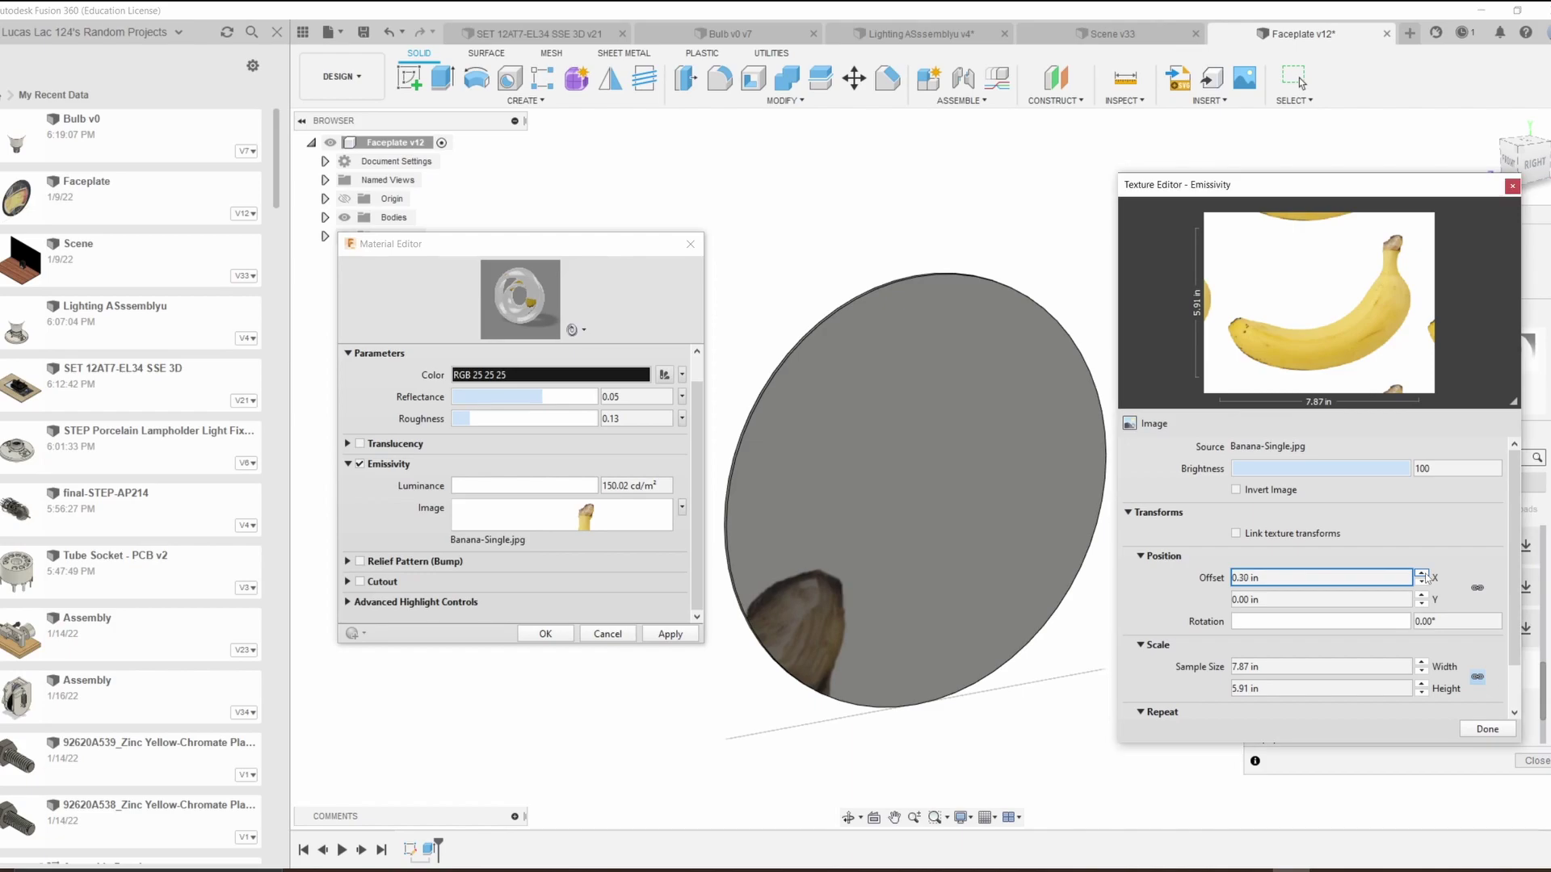
drag(1425, 576, 1425, 576)
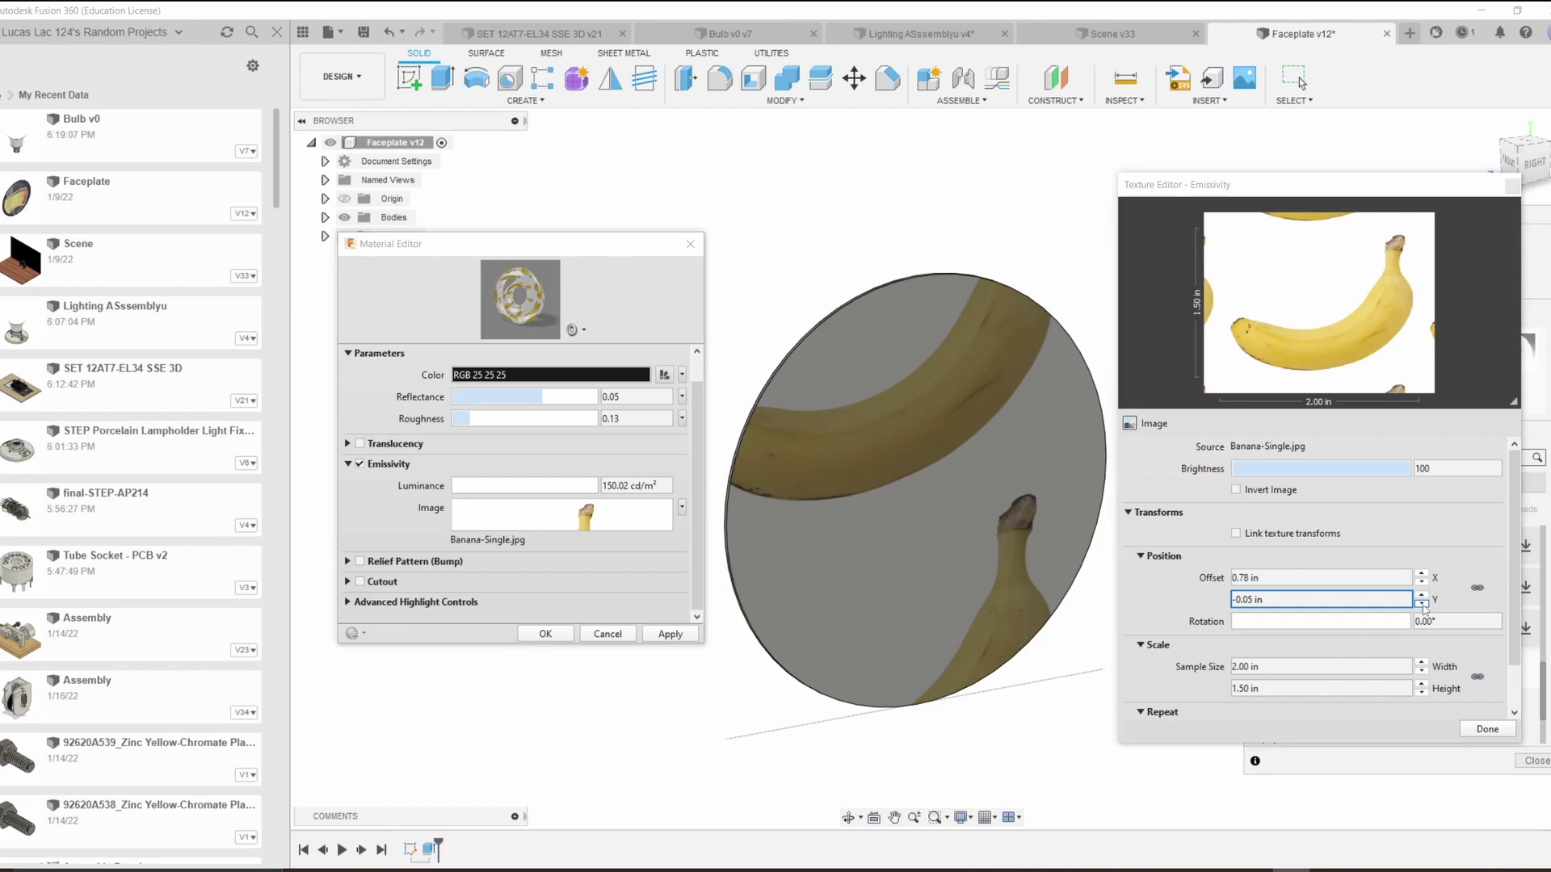
Step: Adjust the emissivity texture's Y offset so the banana spans the faceplate, close the appearance settings and save the Faceplate design
drag(1423, 606, 1421, 604)
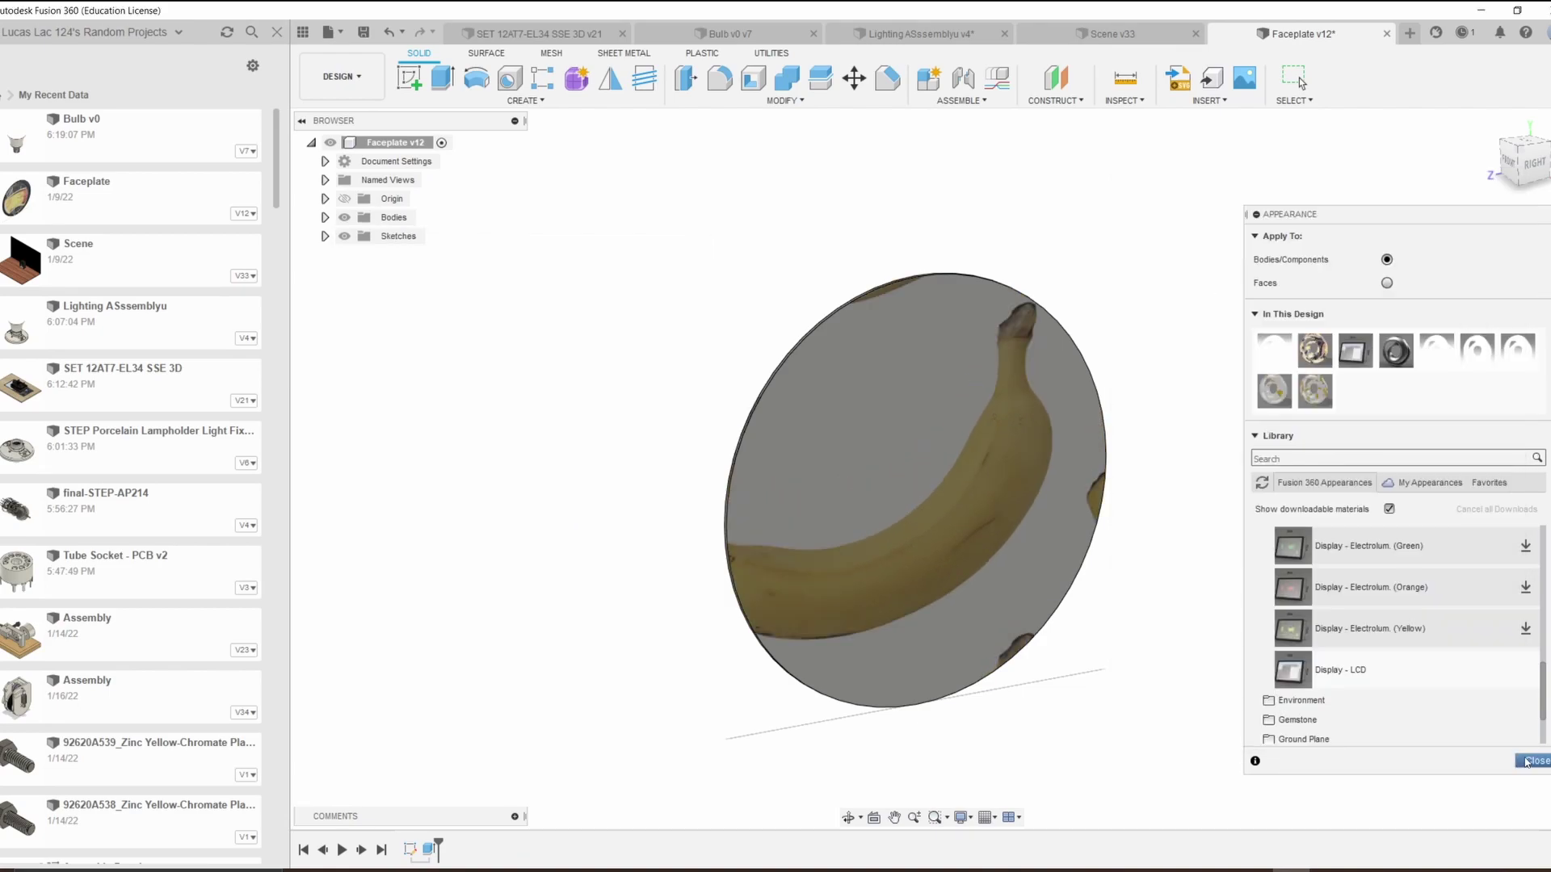
click(1533, 761)
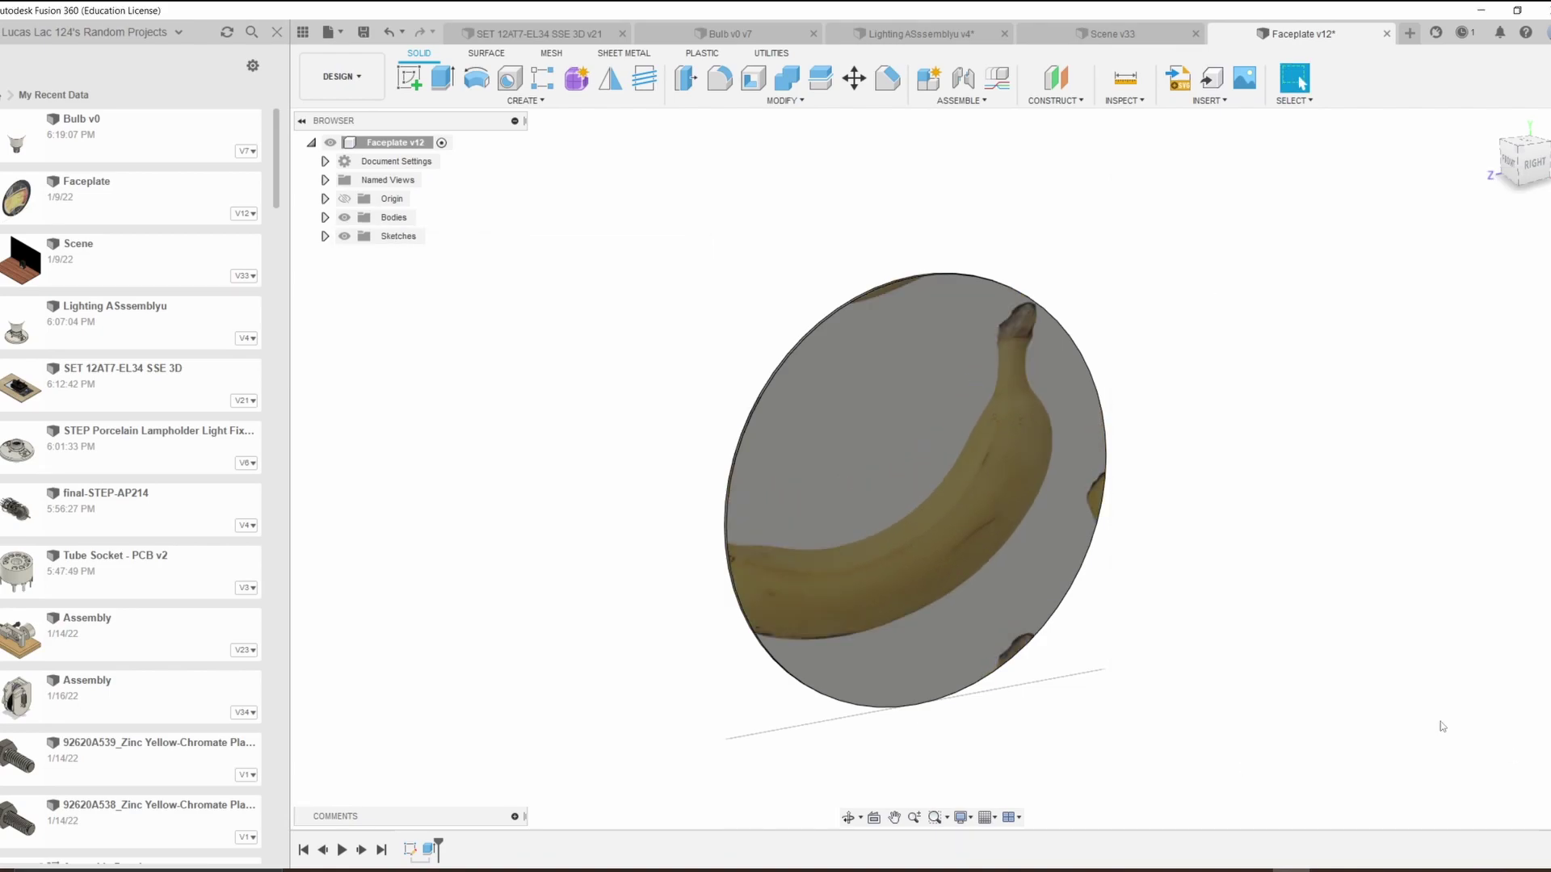
click(364, 34)
click(760, 478)
Step: Update the linked Faceplate in the Scene design and frame the radio's dial from the front in the Render workspace
click(1106, 35)
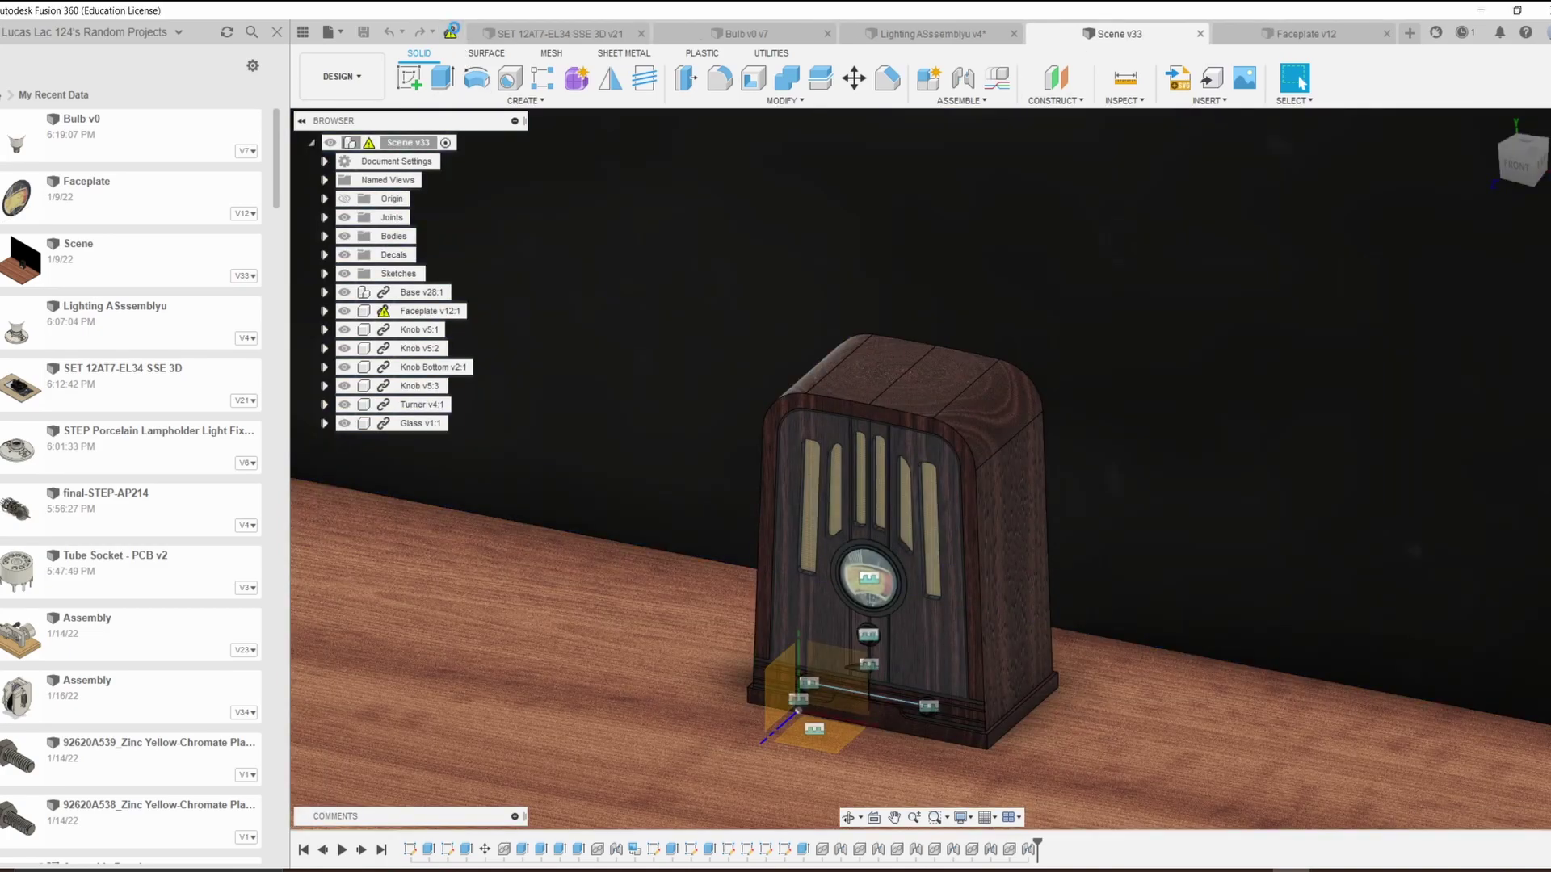
scroll(888, 602, up, 5)
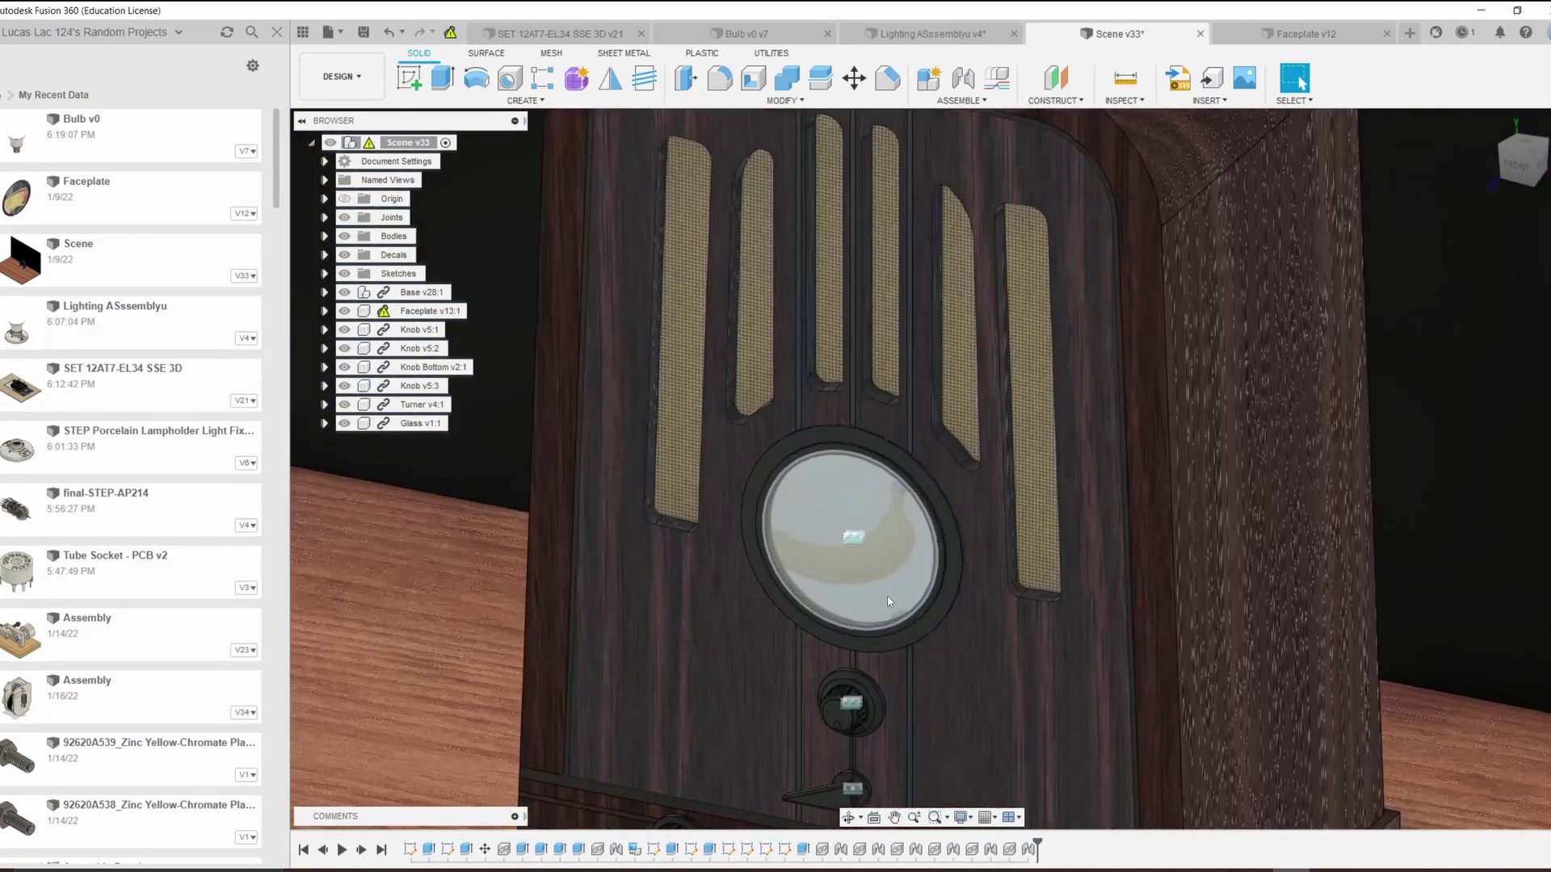
scroll(888, 602, up, 5)
scroll(870, 653, down, 5)
scroll(858, 501, up, 1)
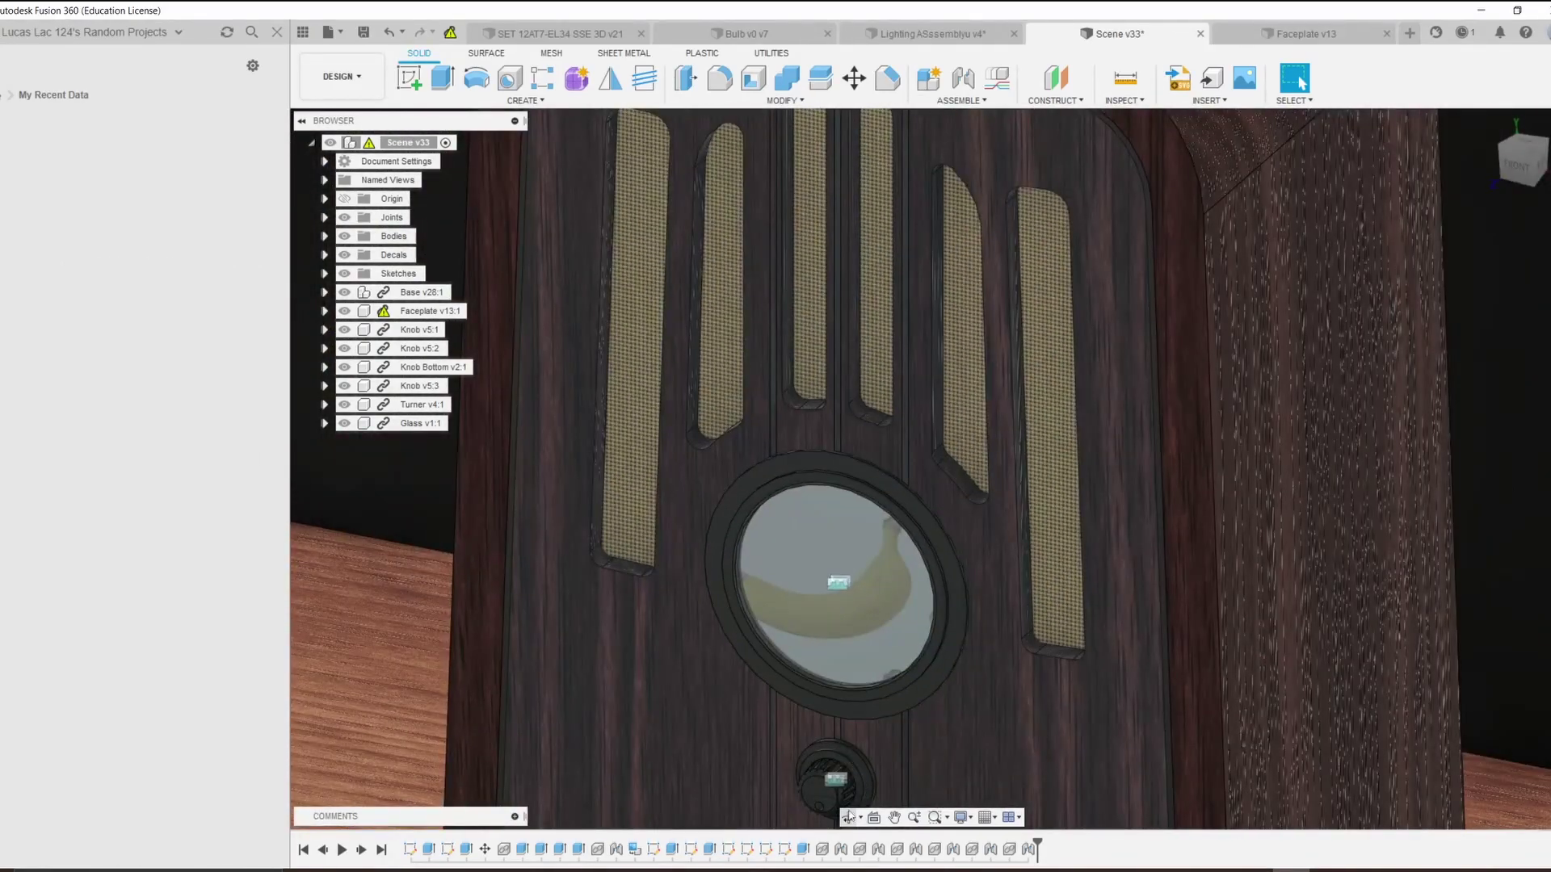
click(848, 817)
scroll(837, 581, down, 5)
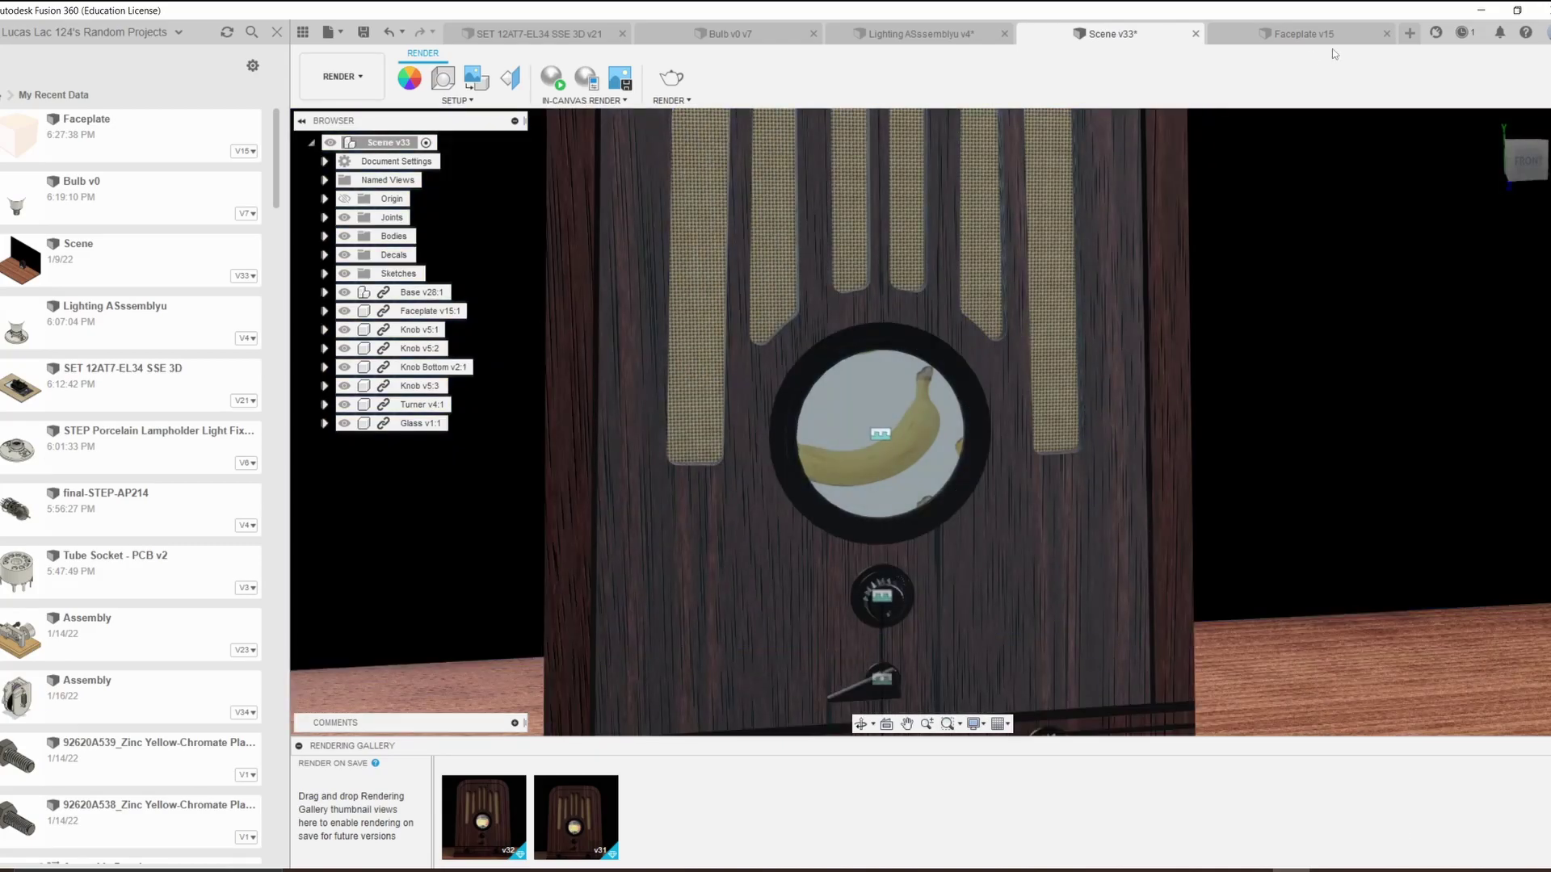
Step: In the Faceplate design, set the luminance of the Display - LCD appearance to 200000.020 cd/m²
click(1333, 36)
right_click(947, 507)
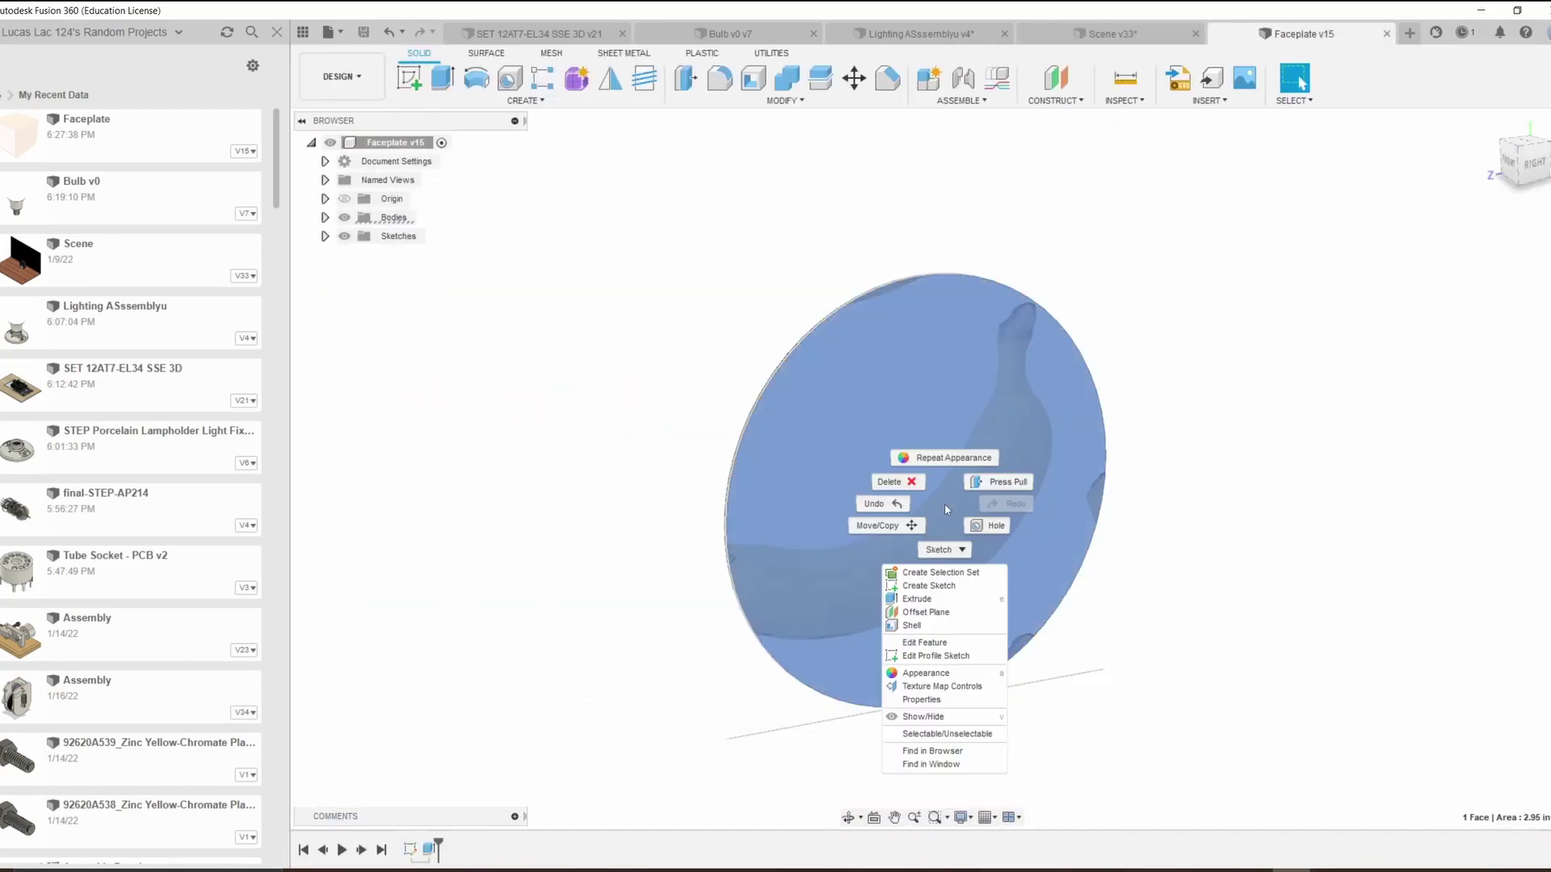
right_click(910, 589)
click(890, 755)
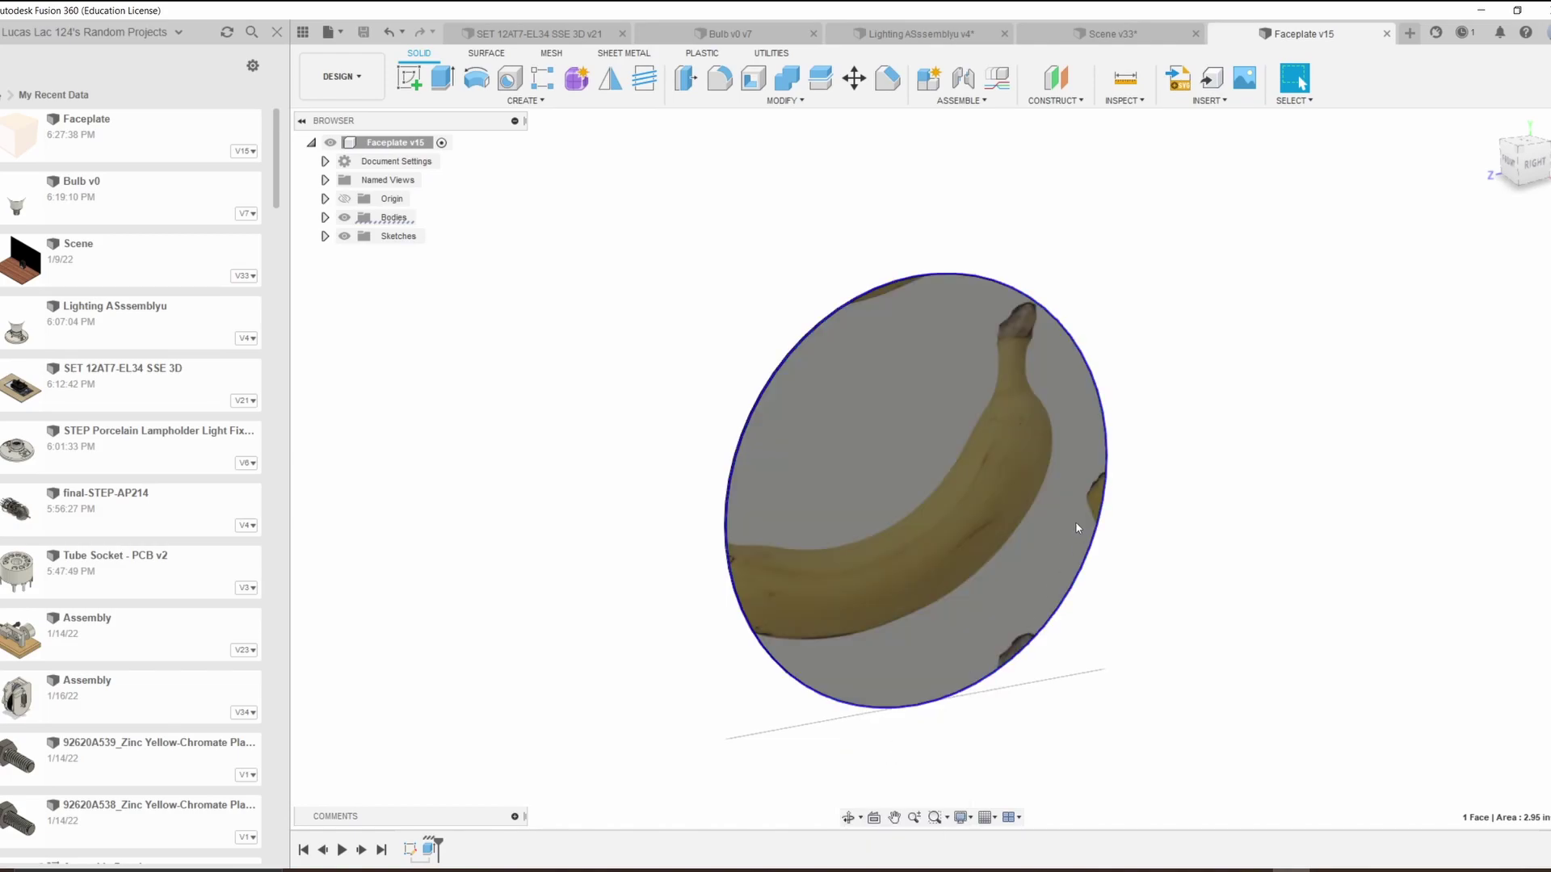
right_click(1356, 351)
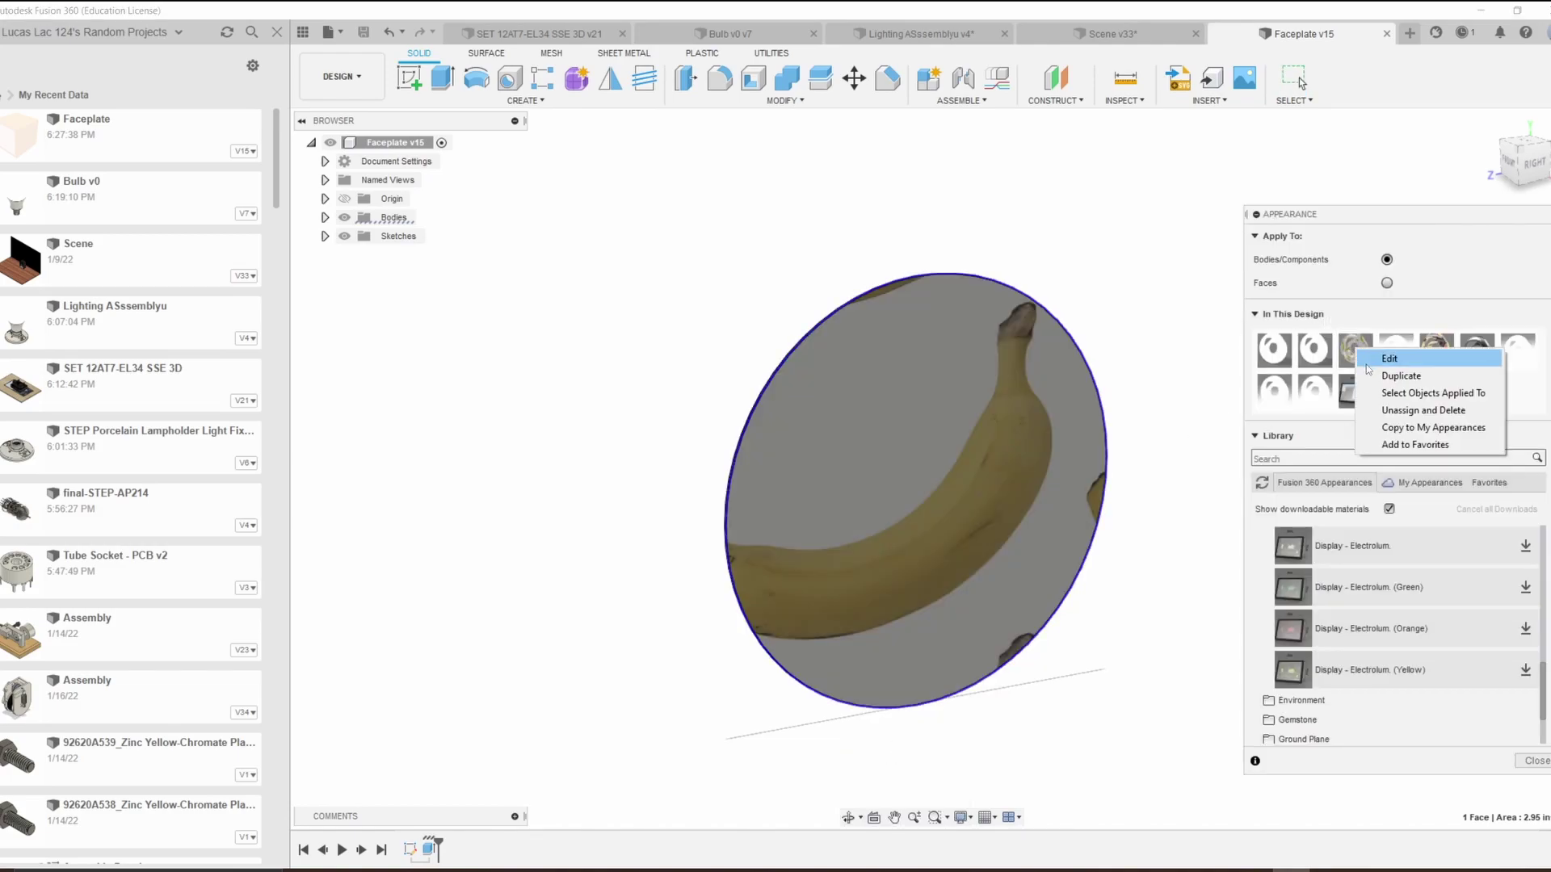
click(1389, 358)
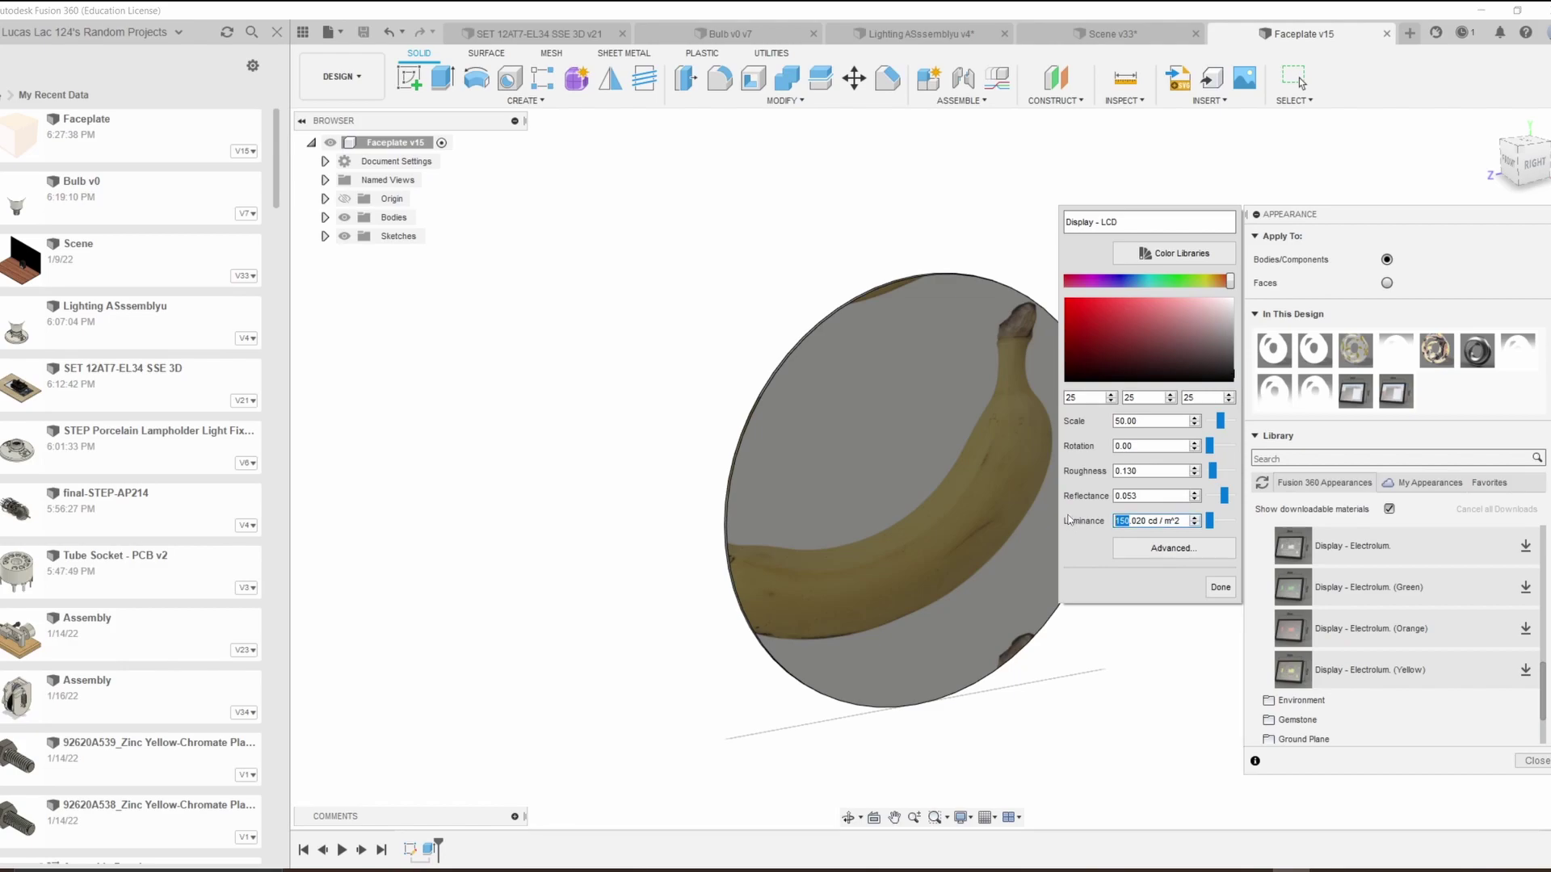
text(20000)
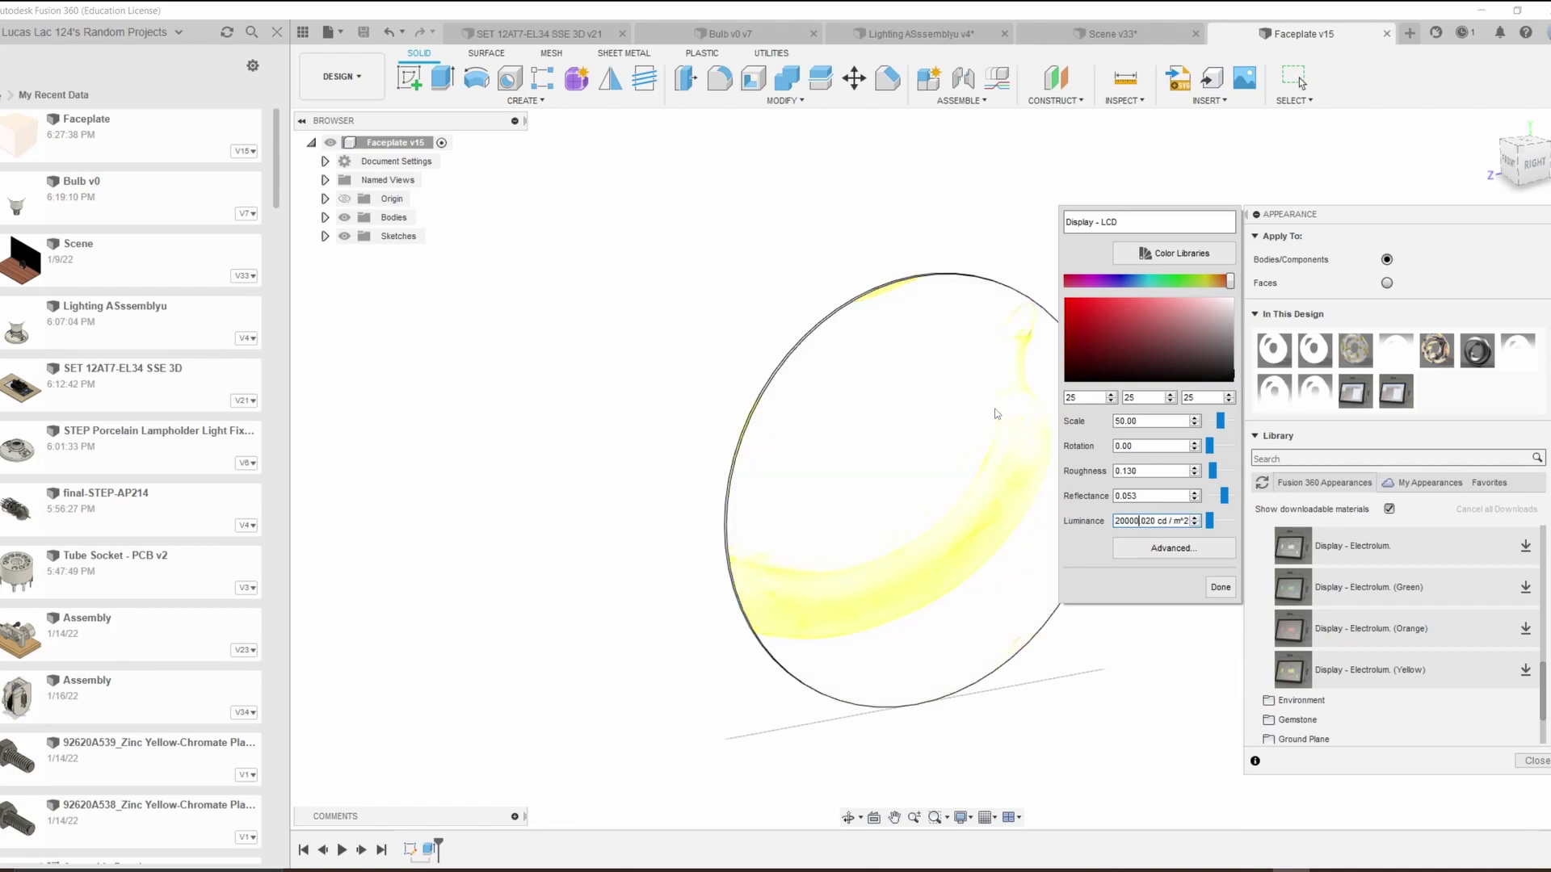
text(0)
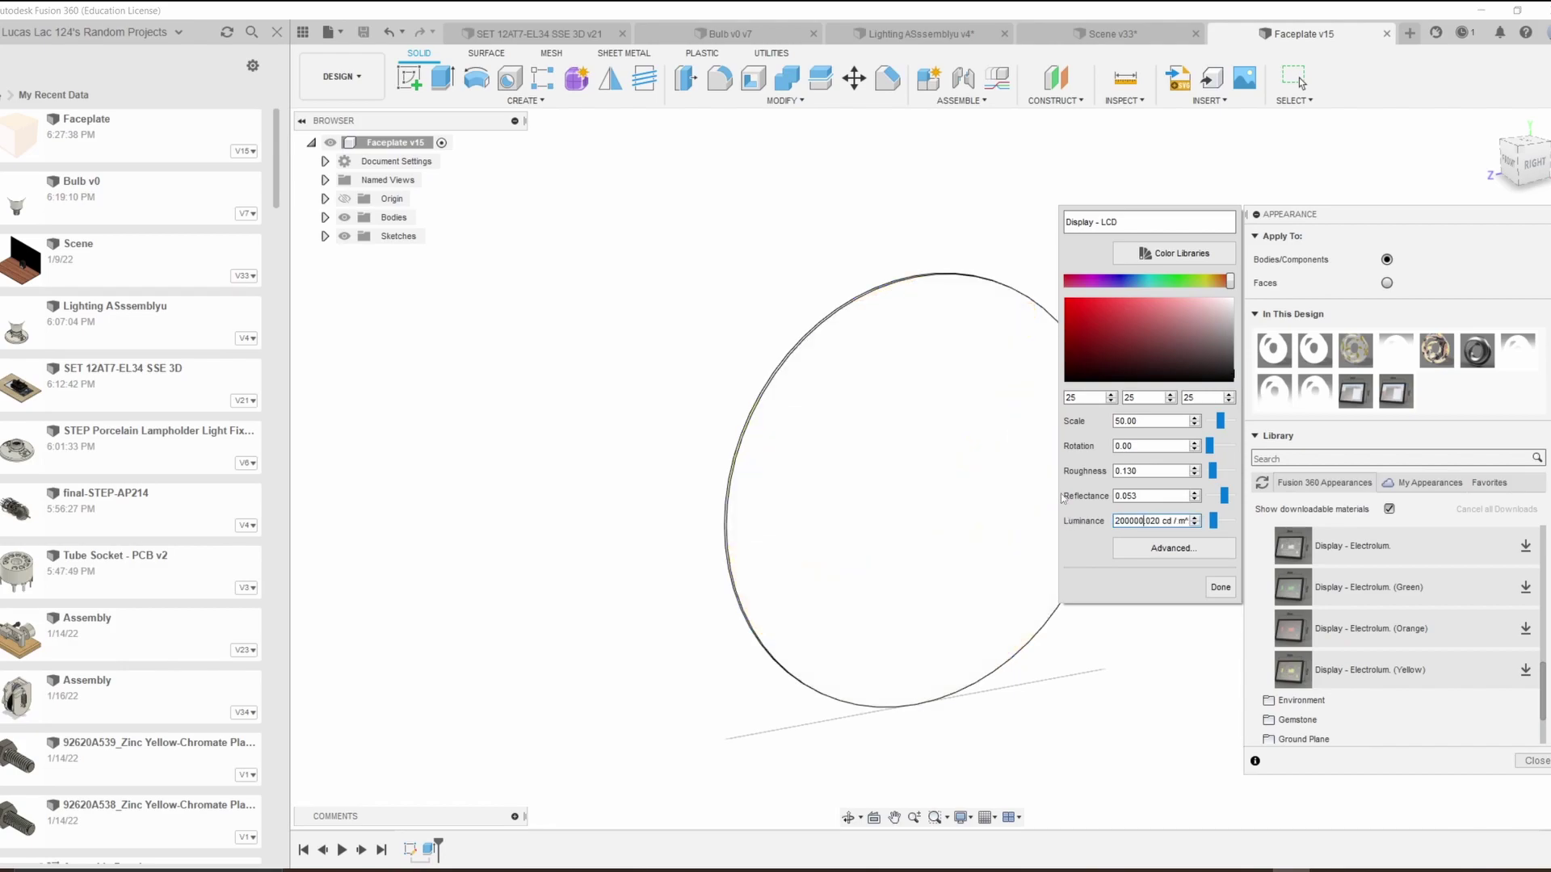
click(1218, 588)
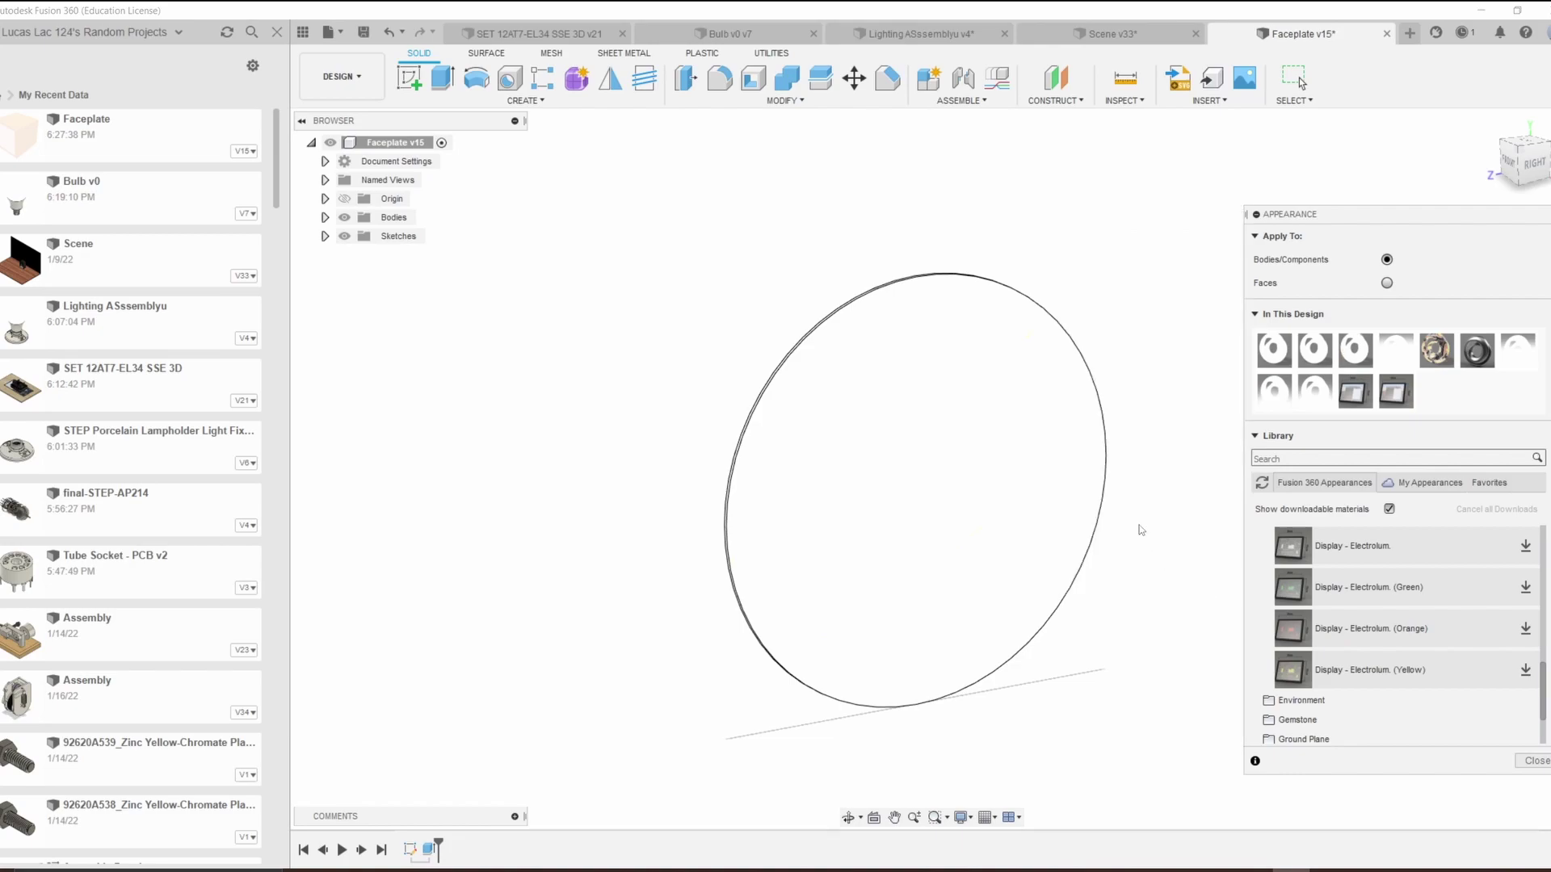
Step: Save the Faceplate design, update it in the Scene design and preview the radio with an in-canvas render
click(364, 31)
click(763, 476)
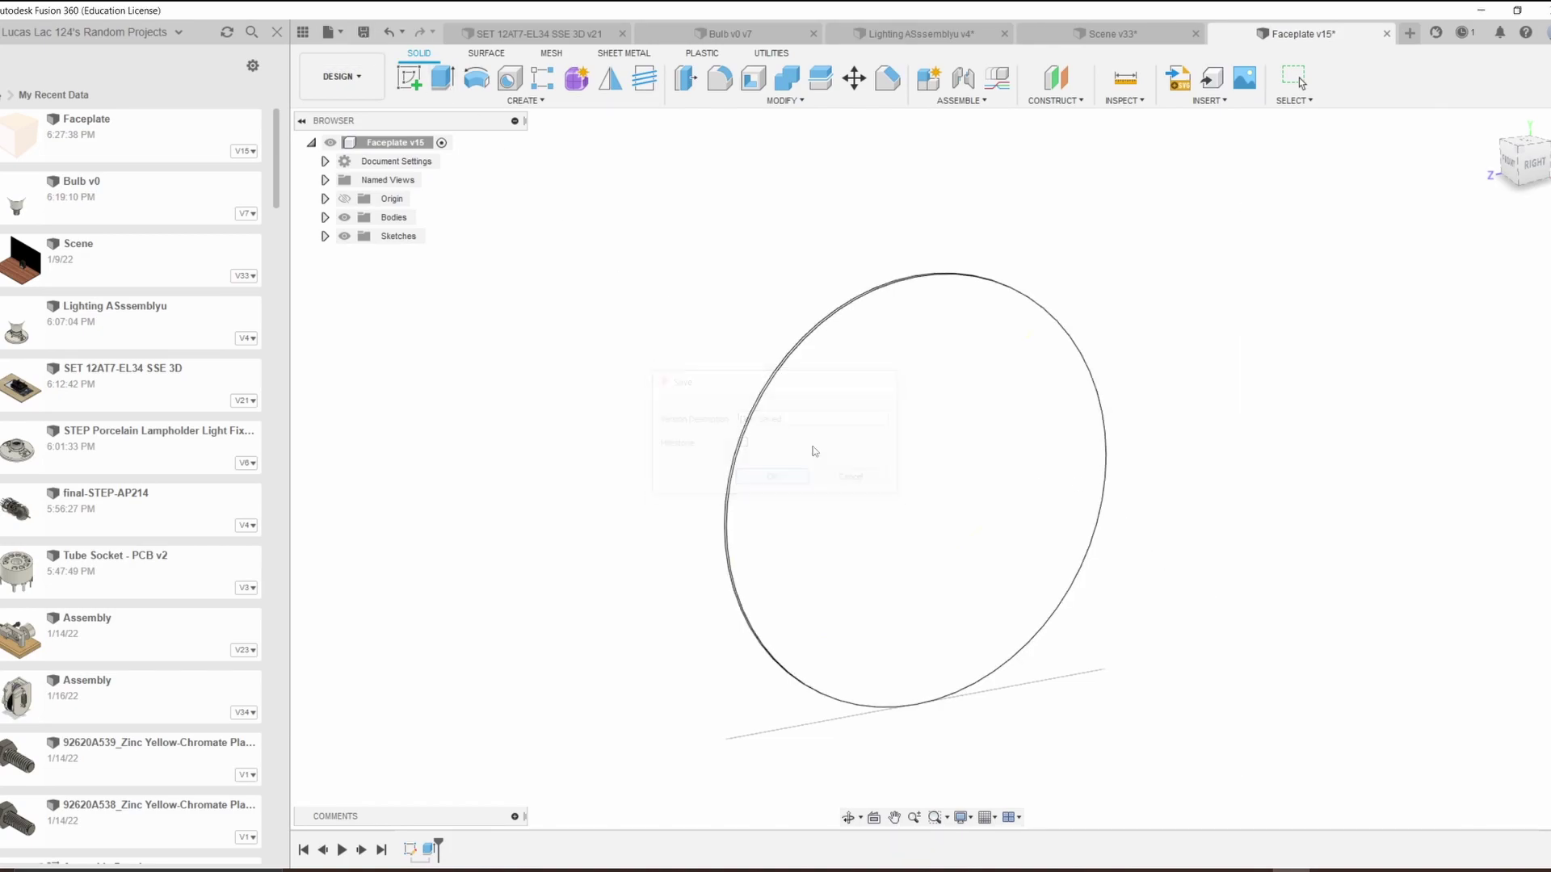
click(1117, 34)
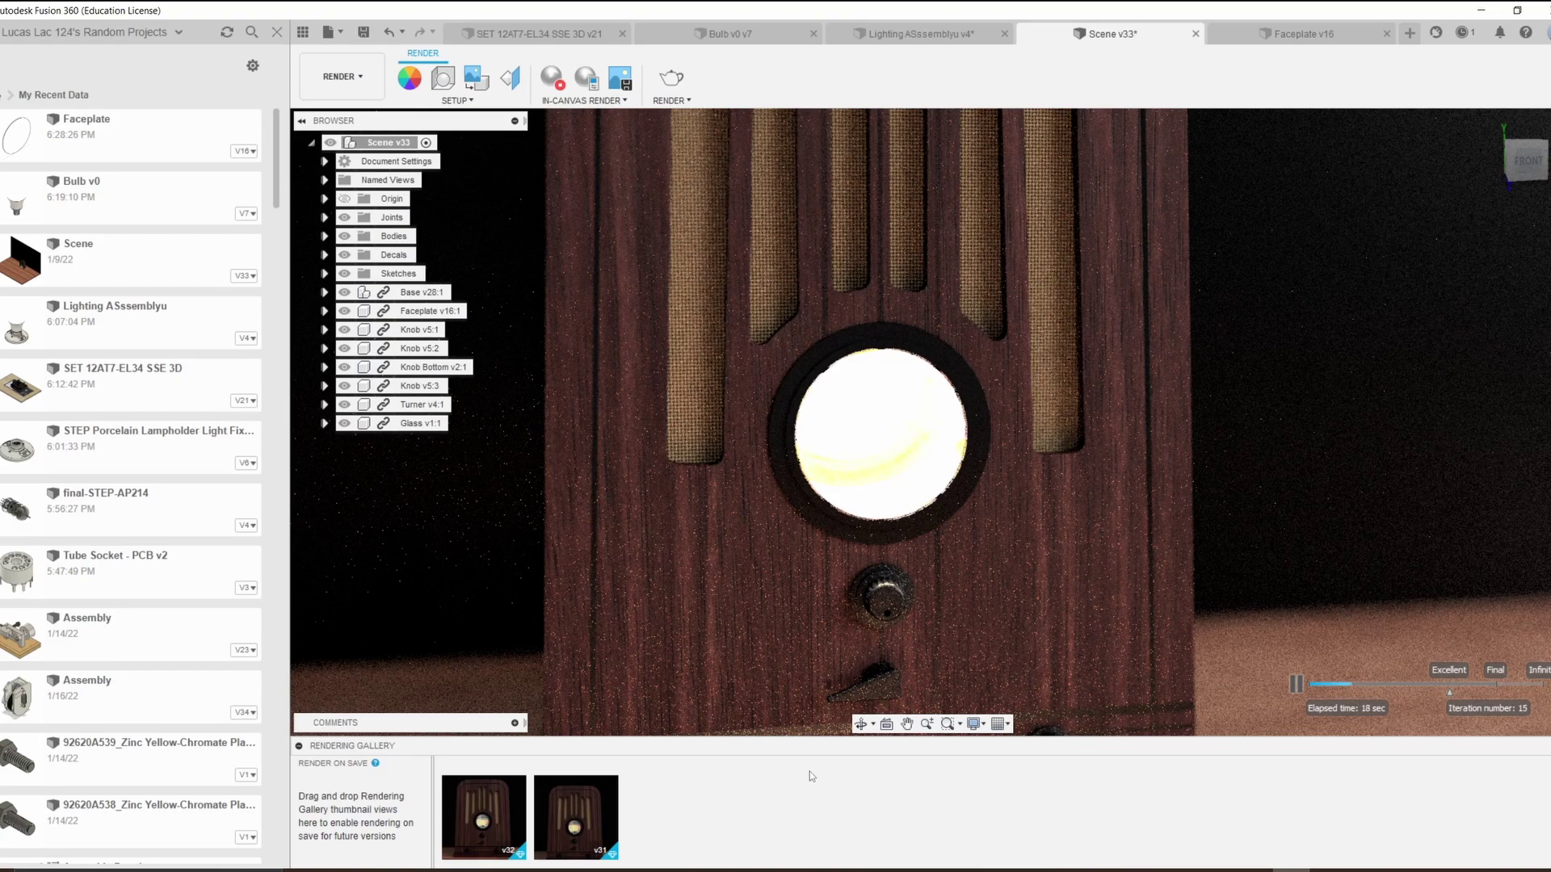
click(556, 82)
Step: Switch to the SET 12AT7-EL34 SSE 3D design and locate the thin upright body inside the front glass tube
click(535, 34)
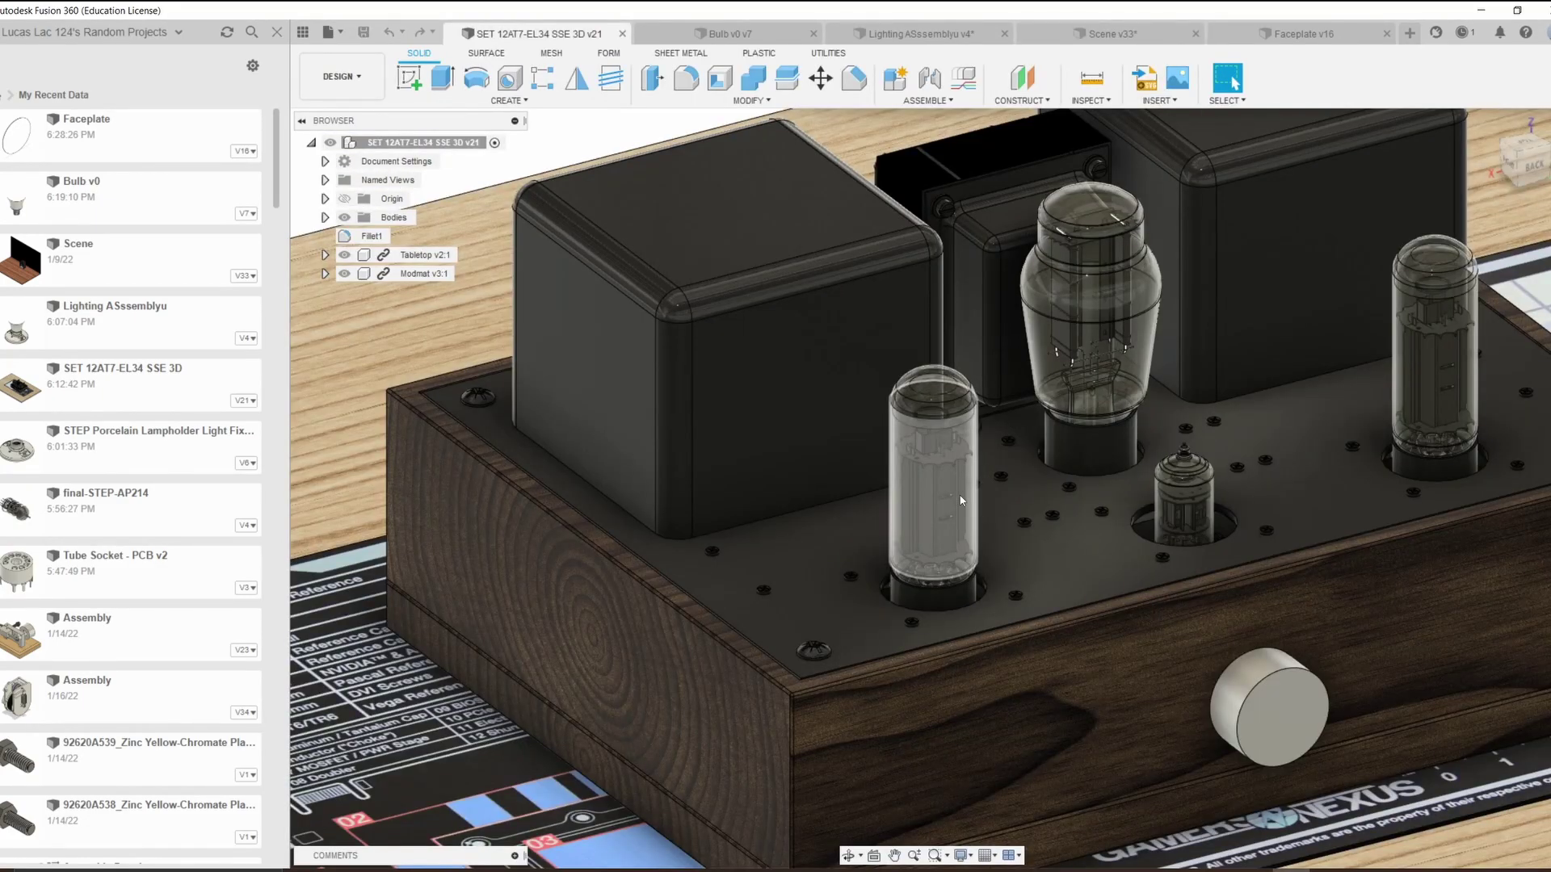
scroll(962, 501, up, 2)
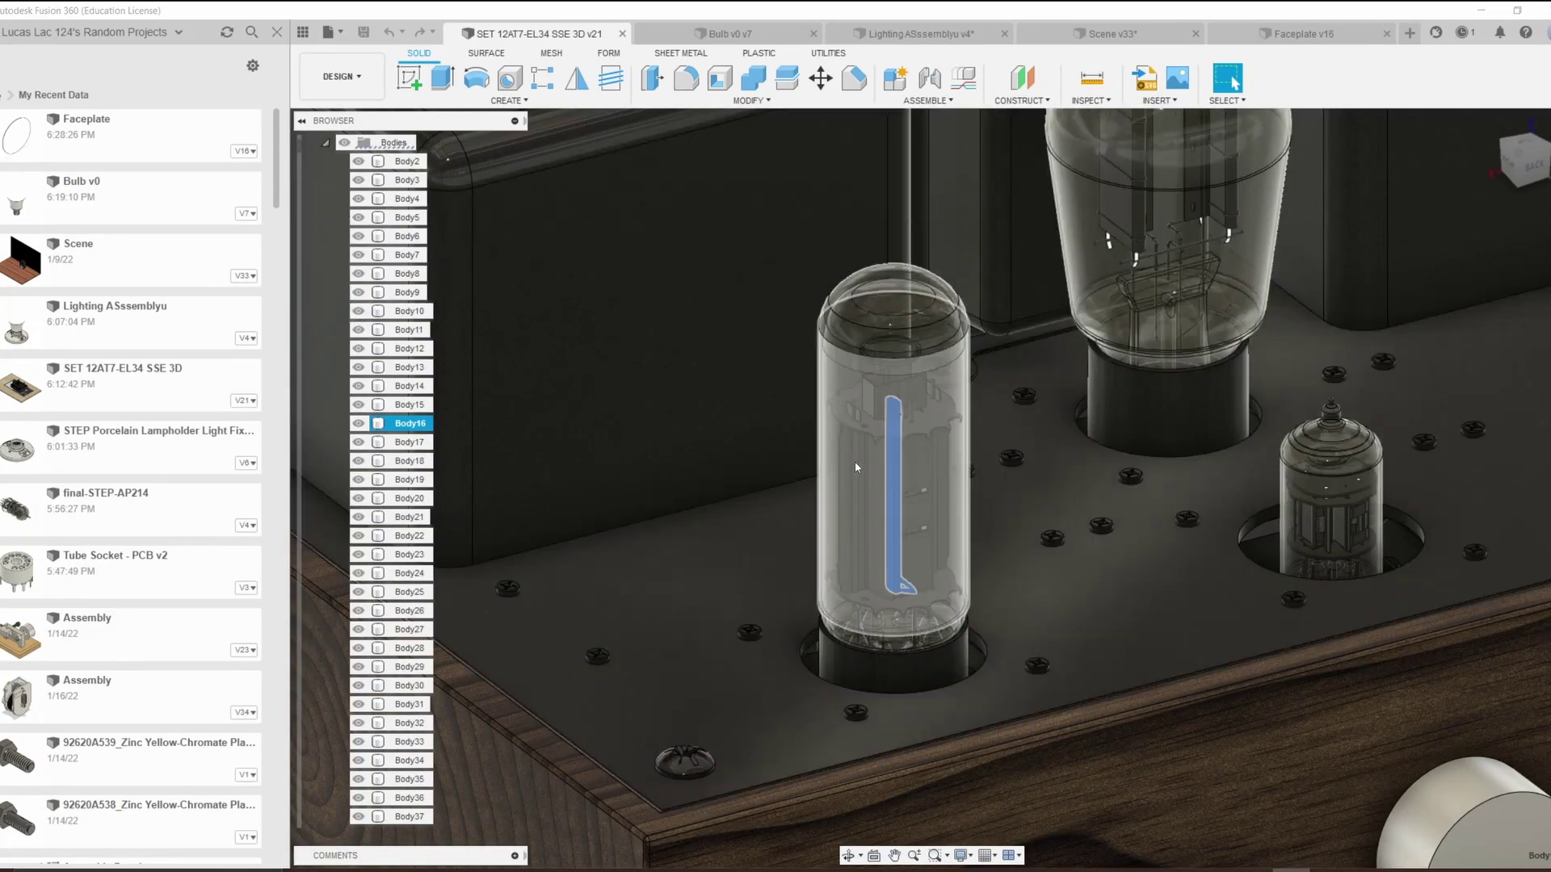
ctrl+click(894, 426)
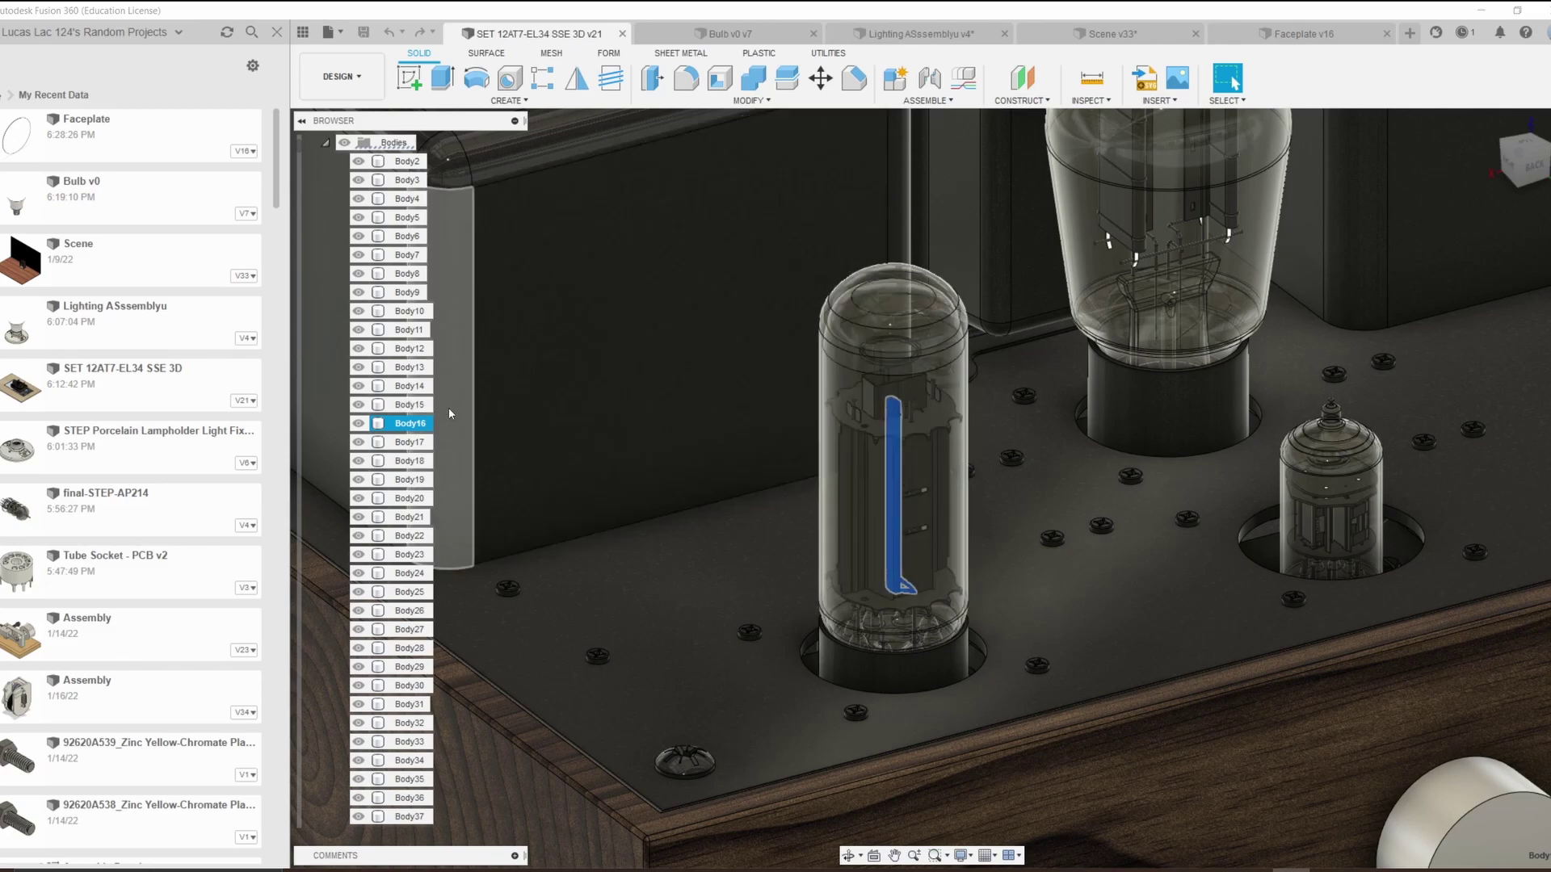
double_click(411, 423)
key(Escape)
key(Escape)
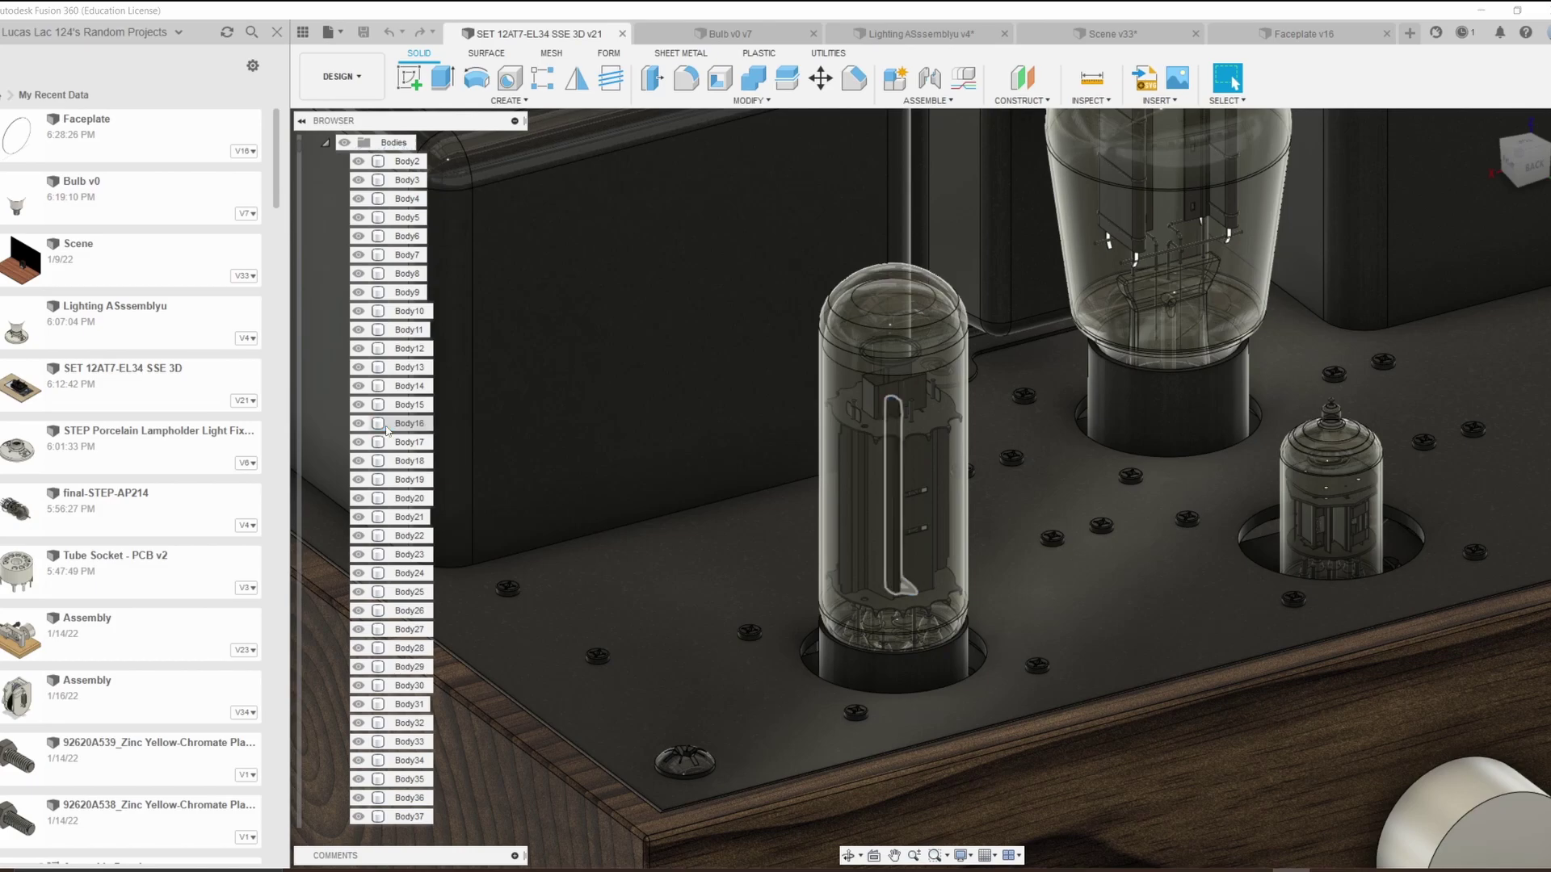
Step: Apply the Display - OLED appearance from the Emissive materials to Body16 inside the front tube
click(393, 427)
right_click(396, 431)
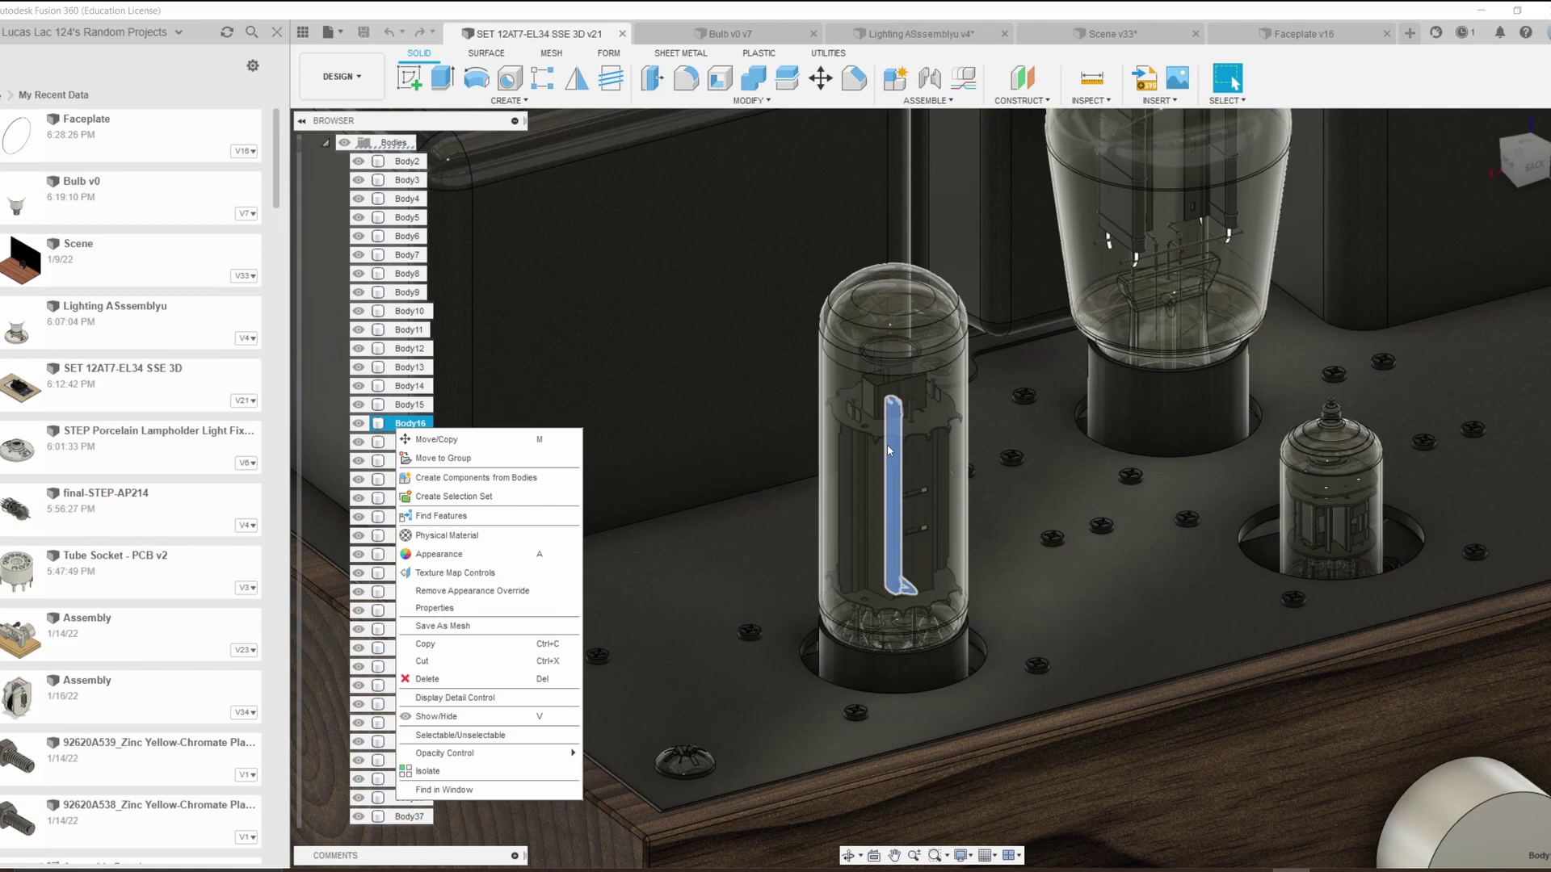
click(527, 555)
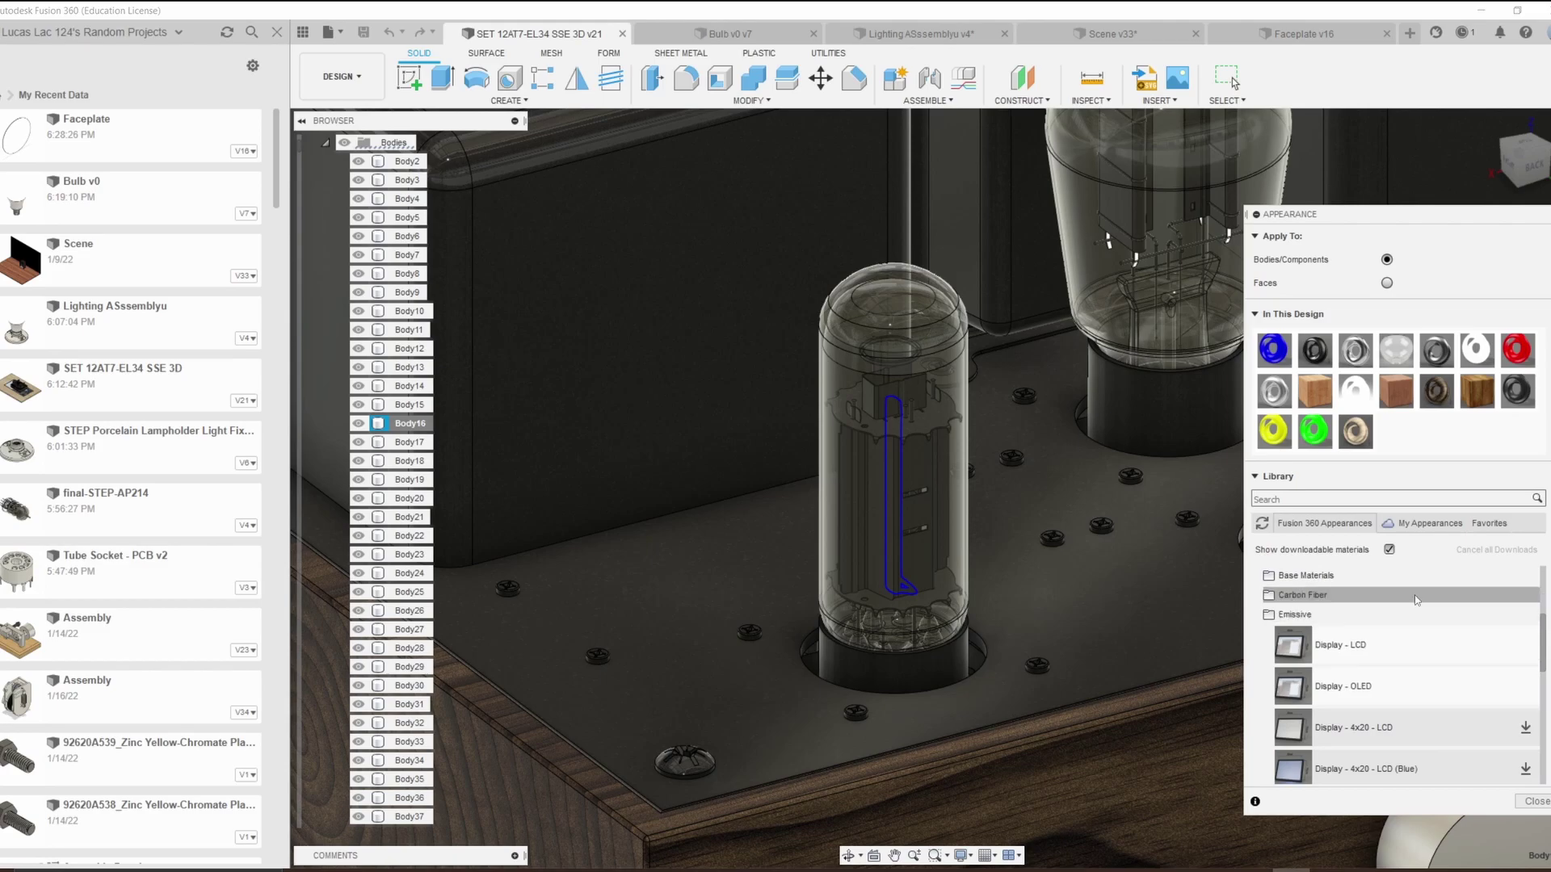
click(396, 428)
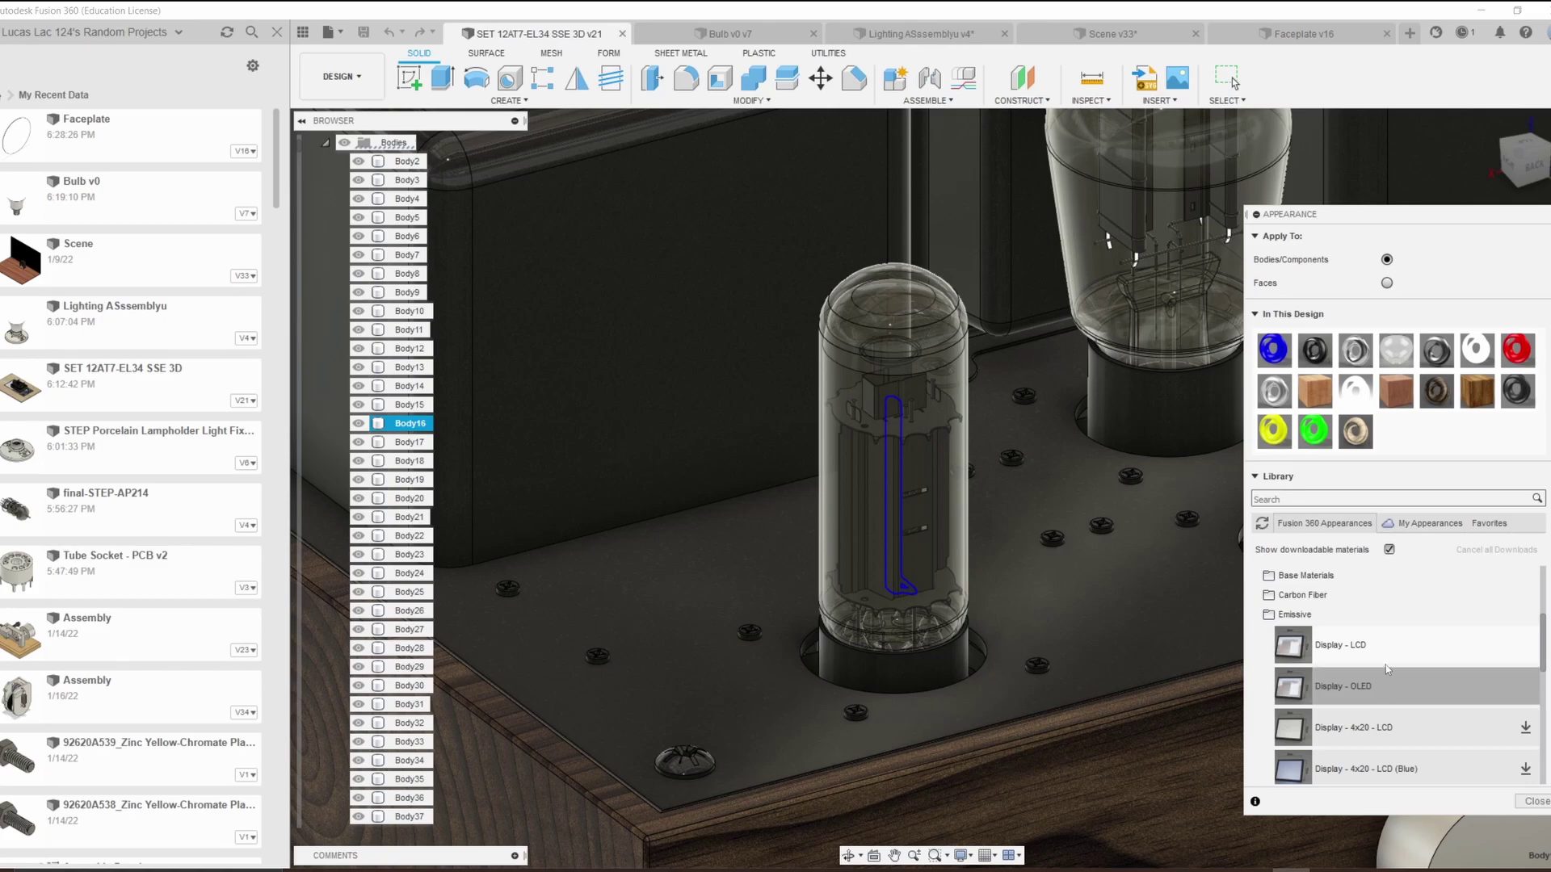
scroll(1365, 707, up, 3)
scroll(1340, 692, down, 3)
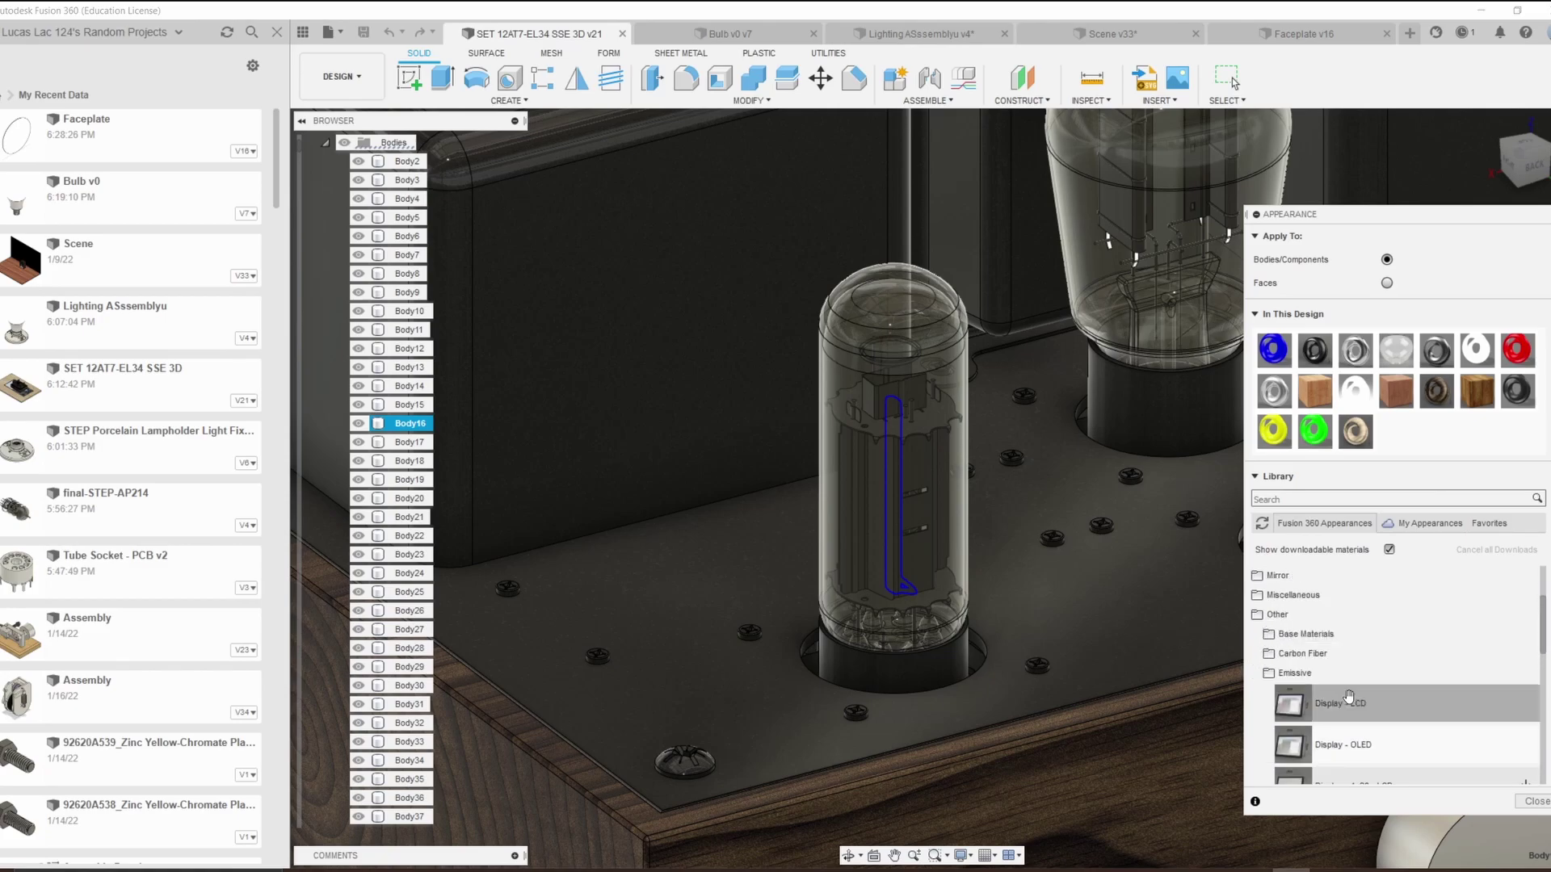
drag(1365, 685, 404, 426)
Step: Change the colour of the Display - OLED appearance to orange, RGB 243, 129, 42
right_click(1403, 442)
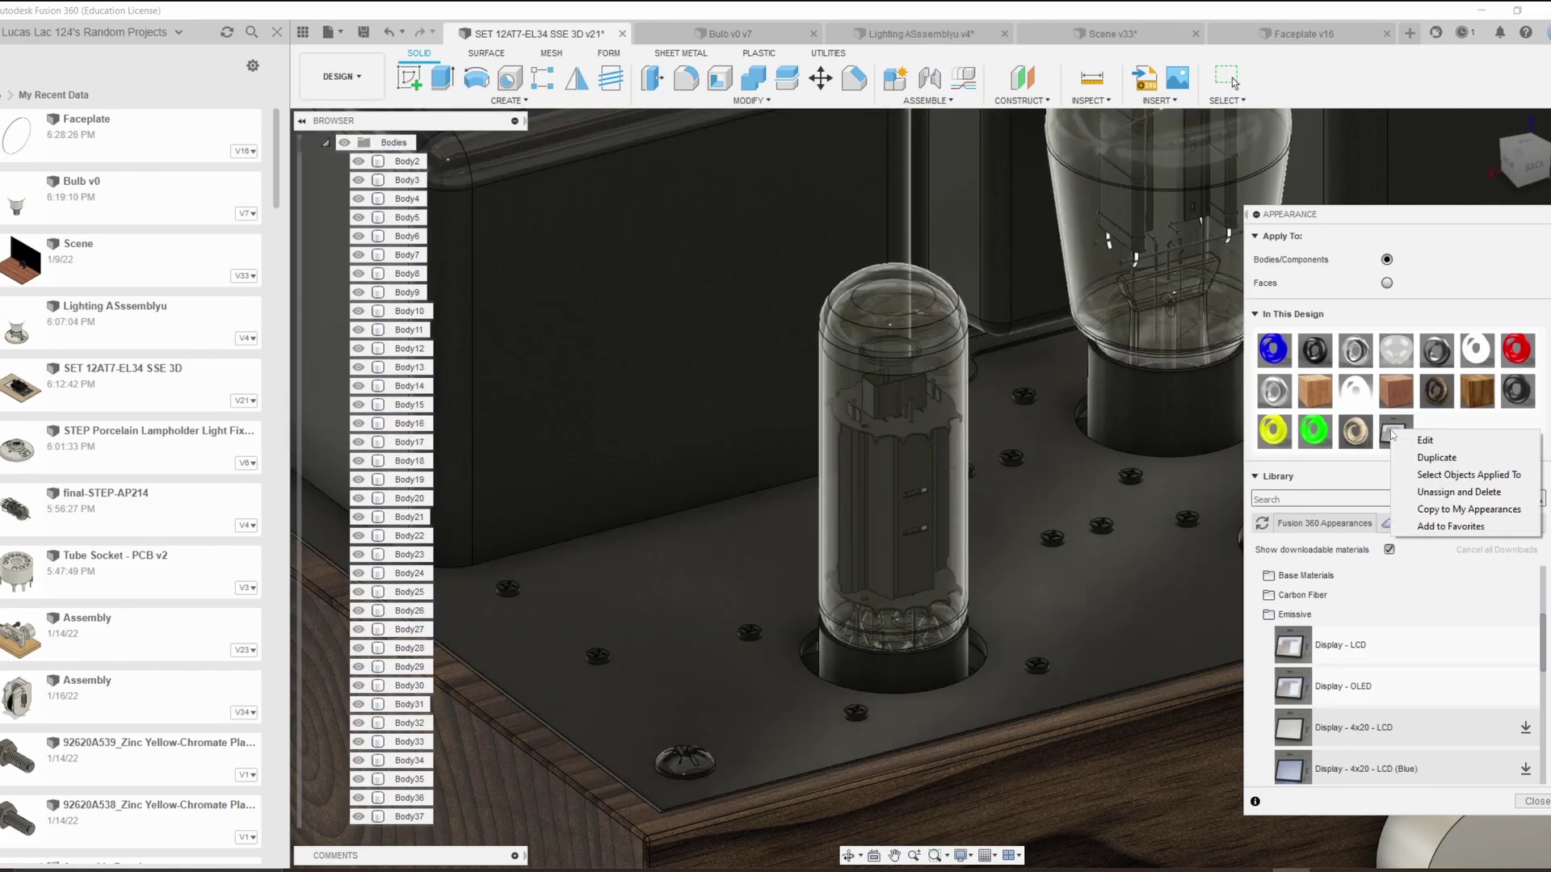
click(1425, 440)
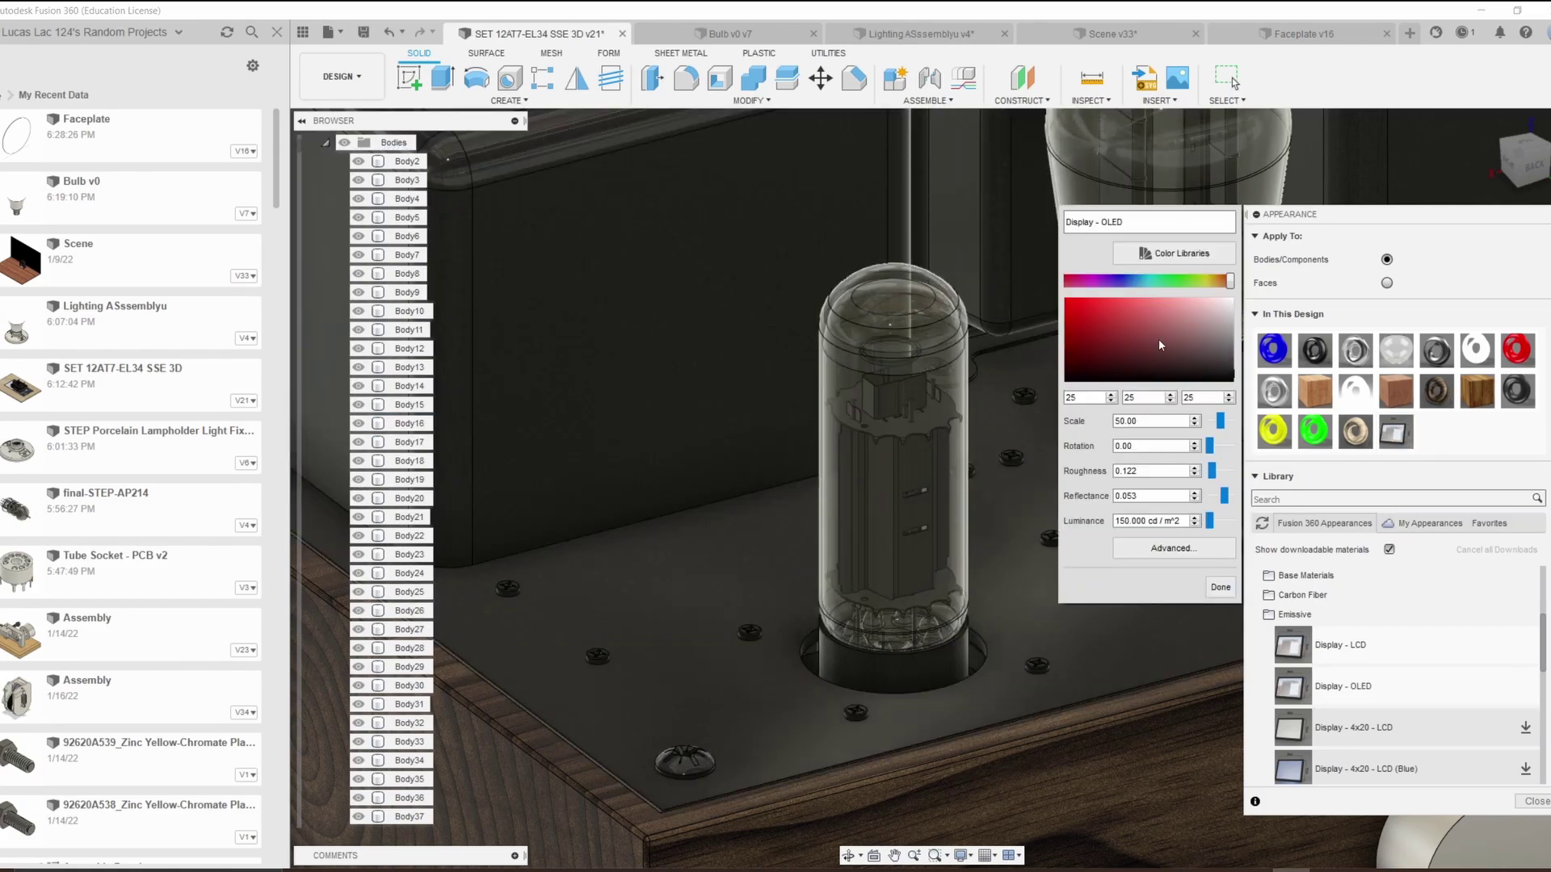
drag(1230, 280, 1219, 281)
drag(1149, 321, 1094, 302)
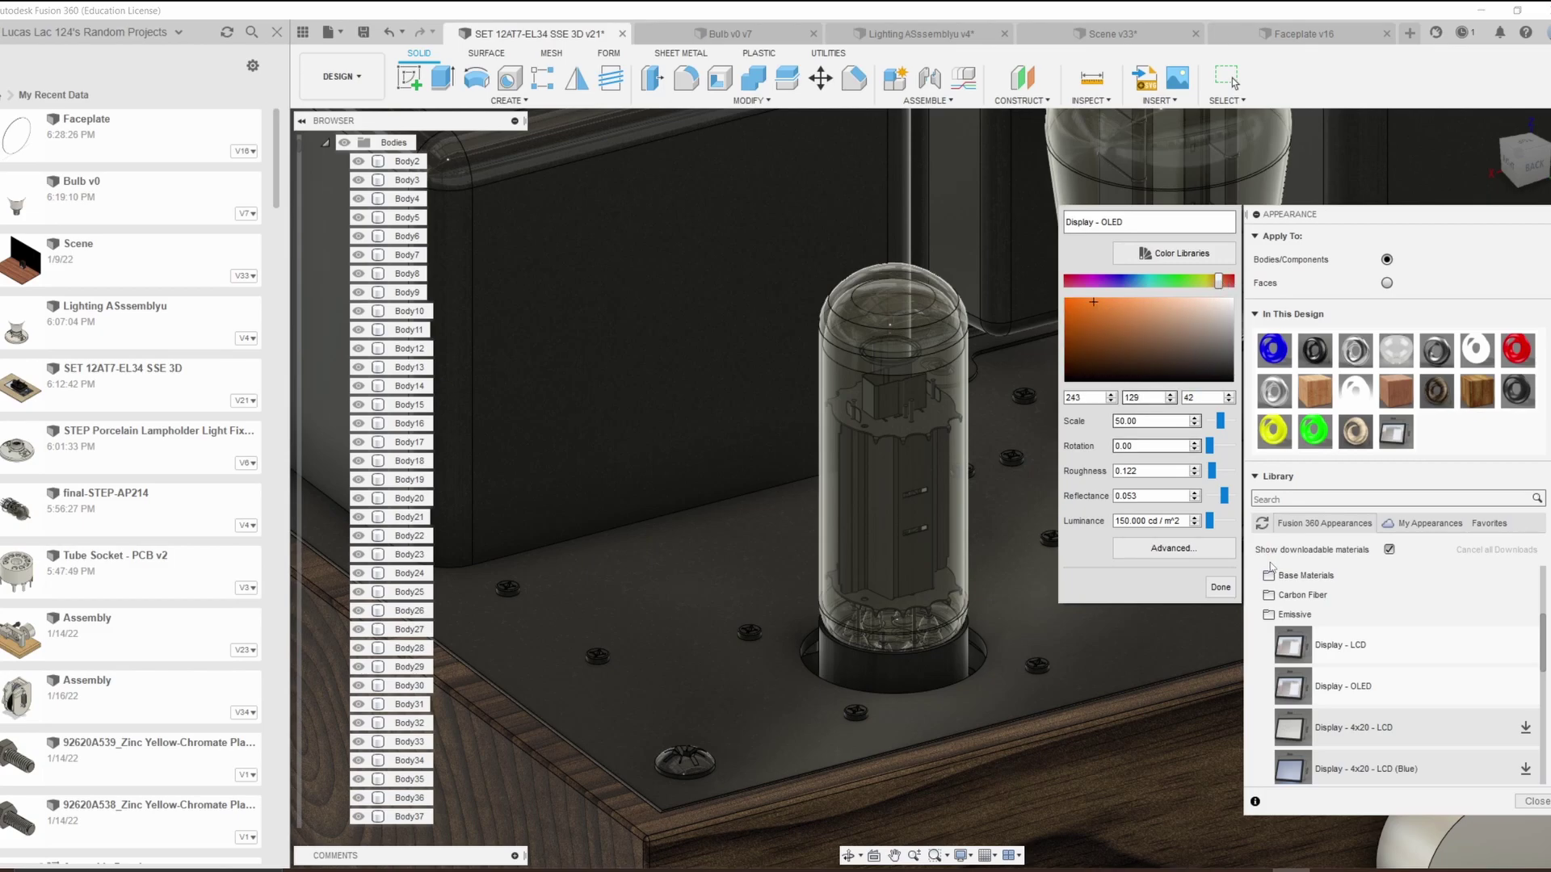
click(1220, 587)
Step: Set the luminance of the Display - OLED appearance to 20 cd/m²
right_click(1390, 433)
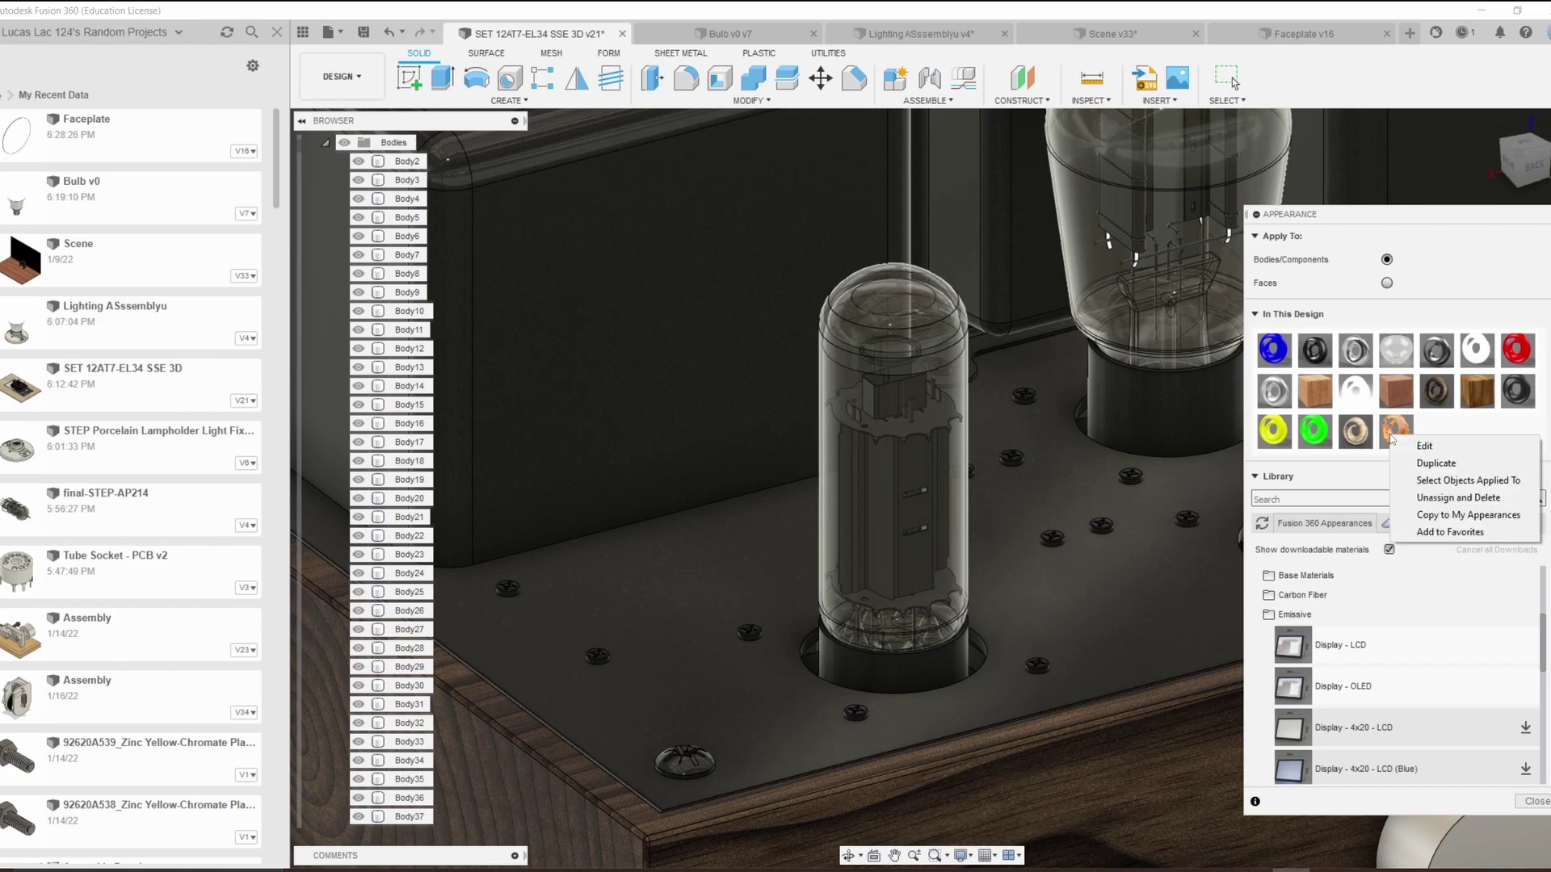
click(1400, 449)
click(1128, 522)
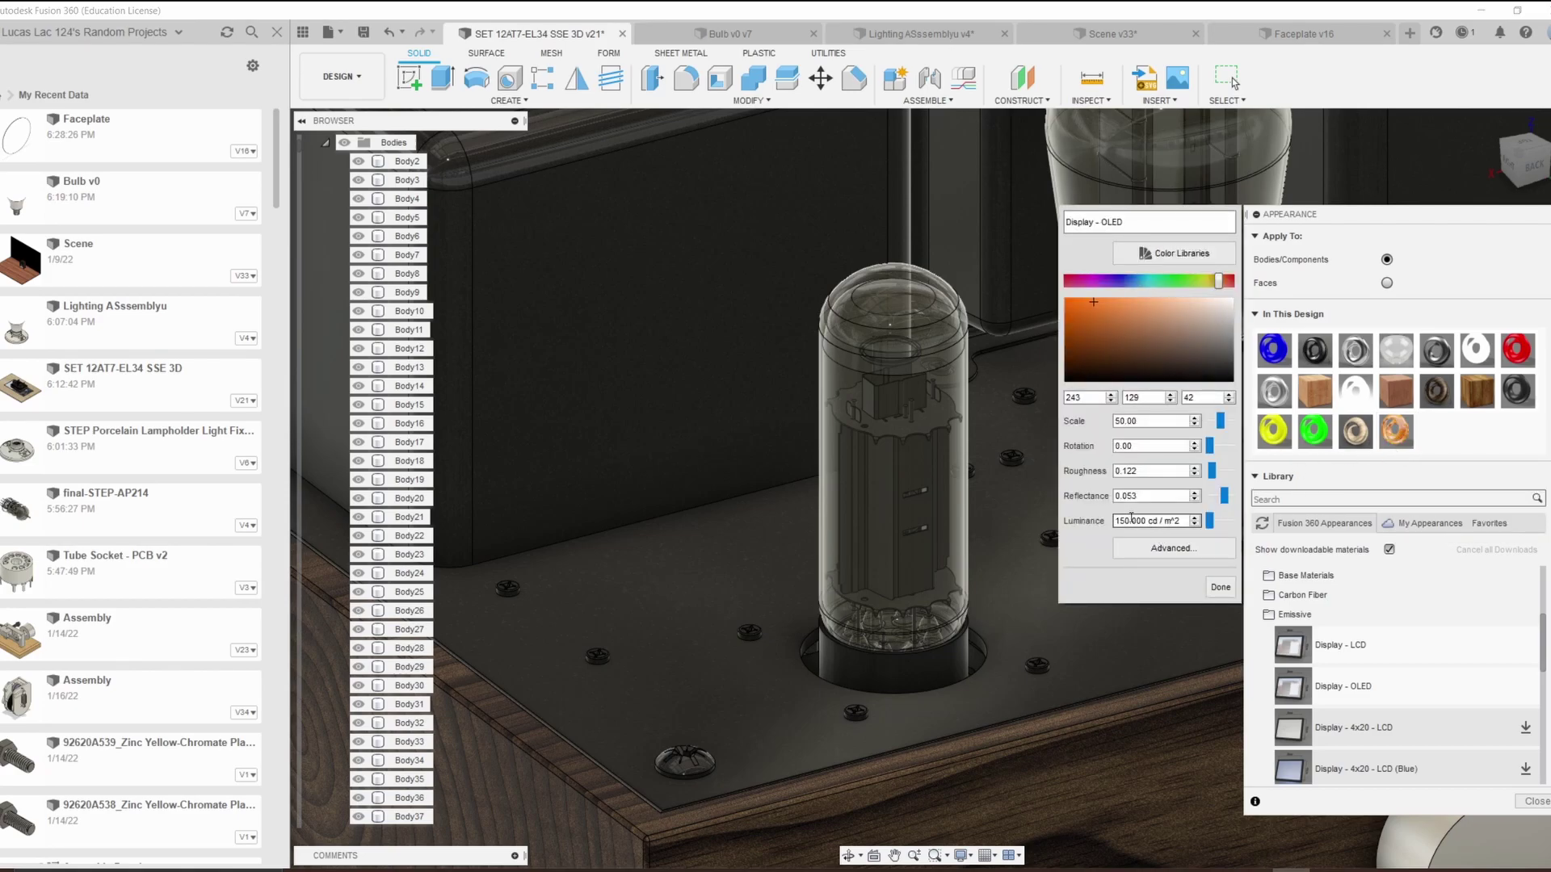
drag(1129, 522, 1114, 521)
text(200)
key(Return)
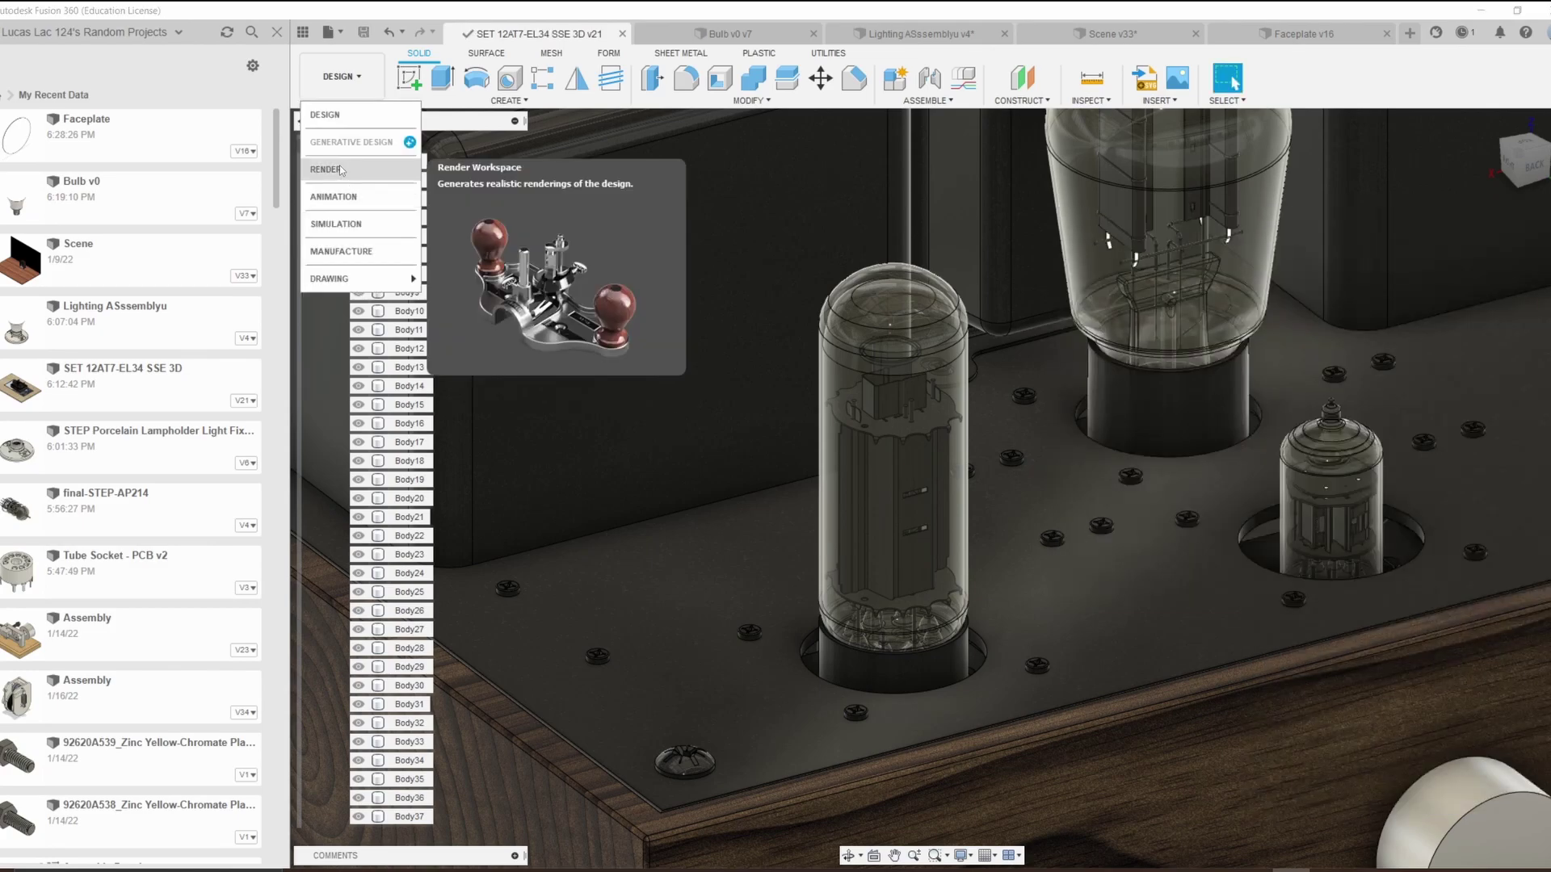
Step: Preview the tube amplifier with an in-canvas render in the Render workspace
click(340, 169)
click(554, 80)
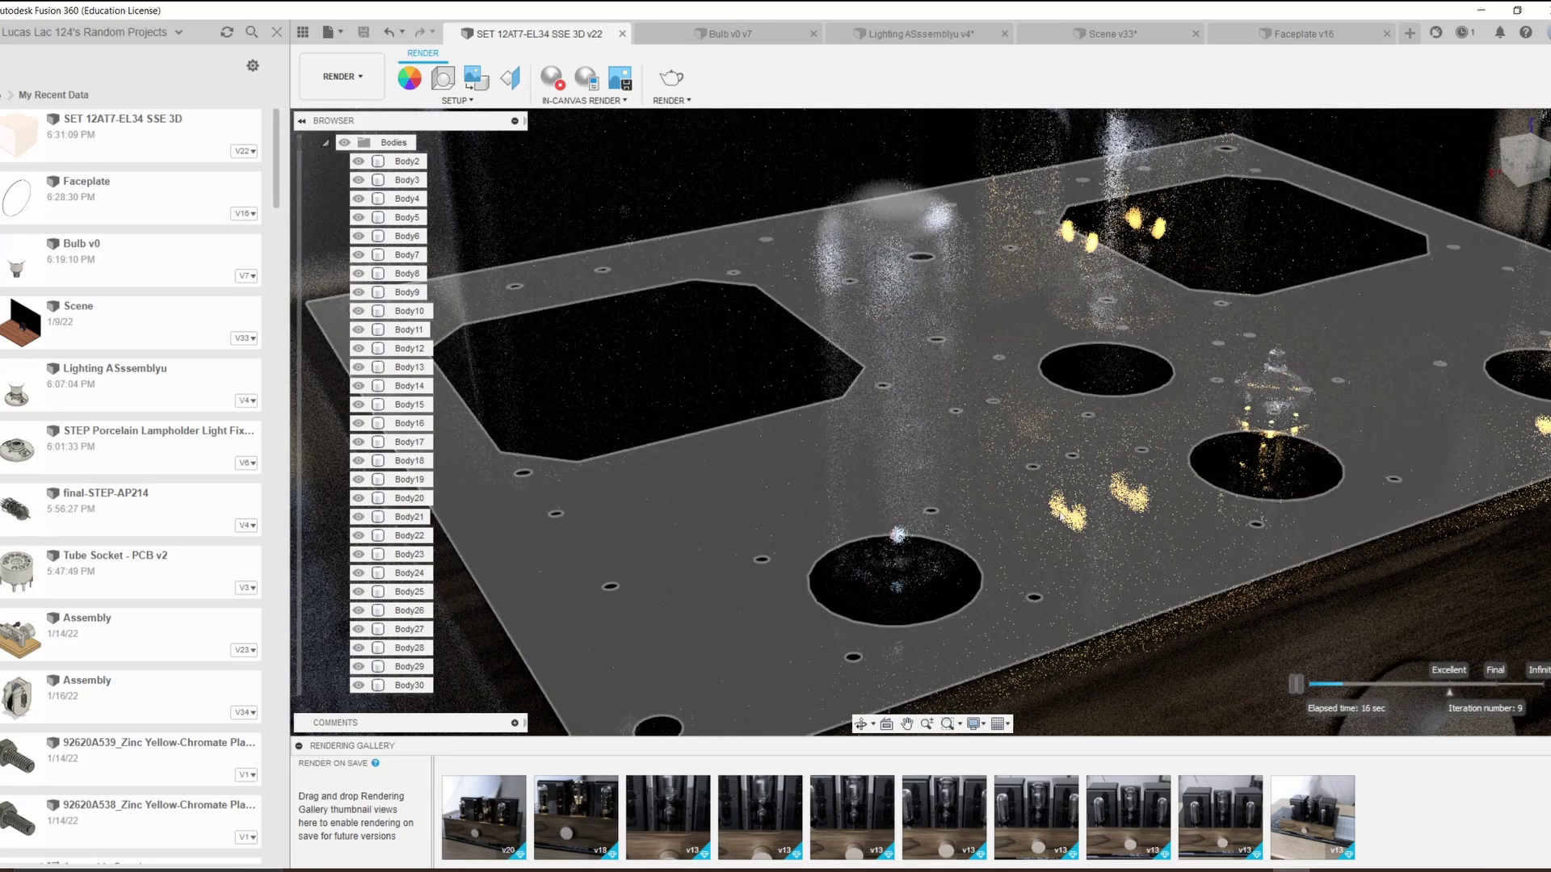
click(828, 211)
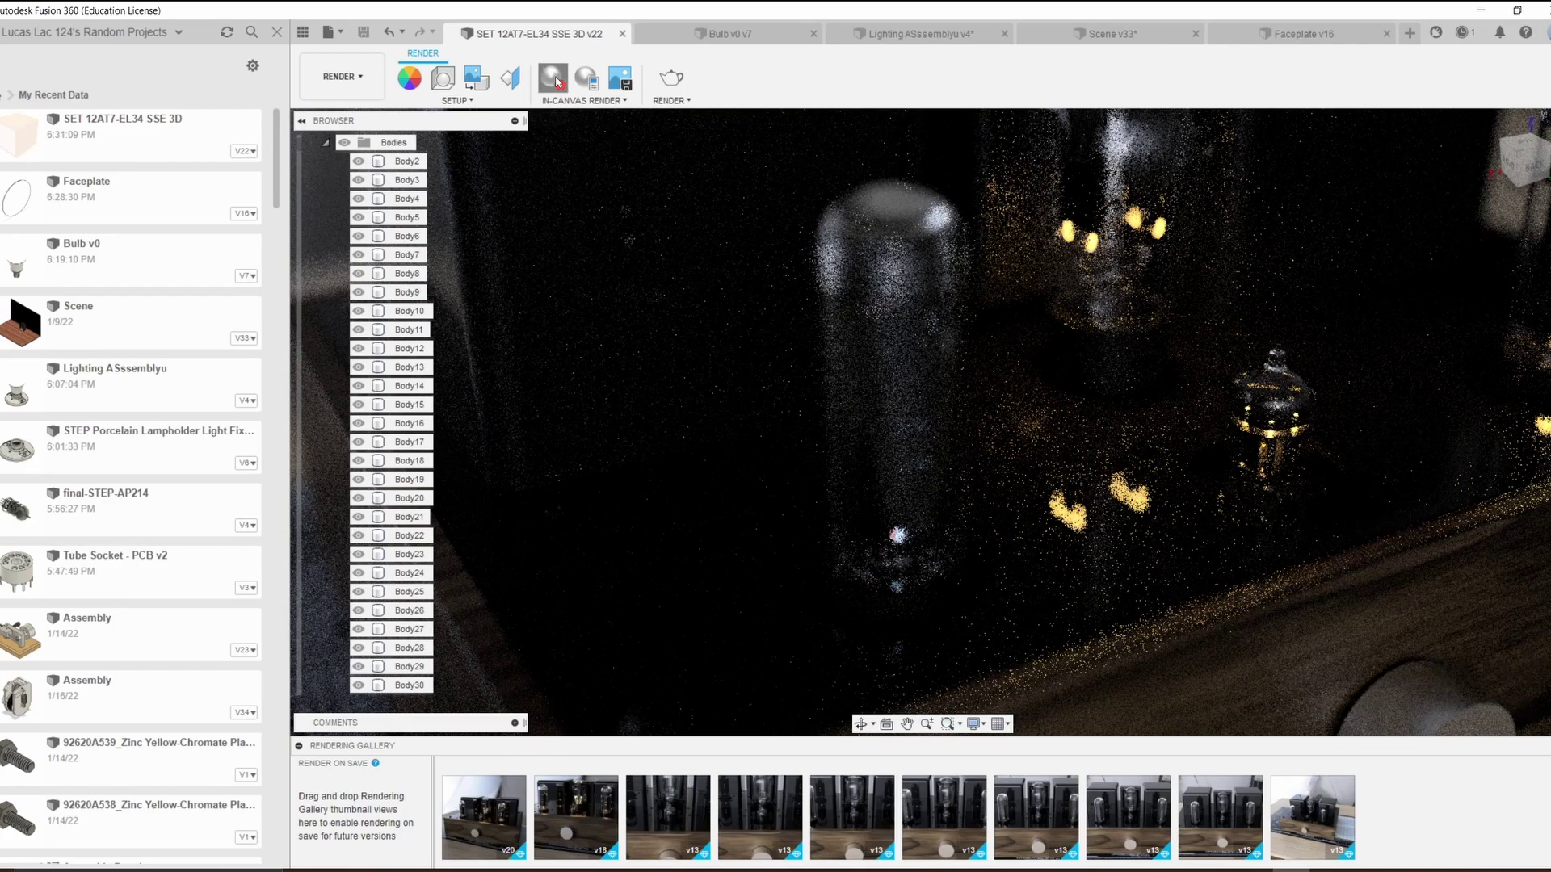
Step: Return to the Design workspace and set the luminance of Body16's Display - OLED appearance to 800000 cd/m²
click(339, 76)
click(355, 132)
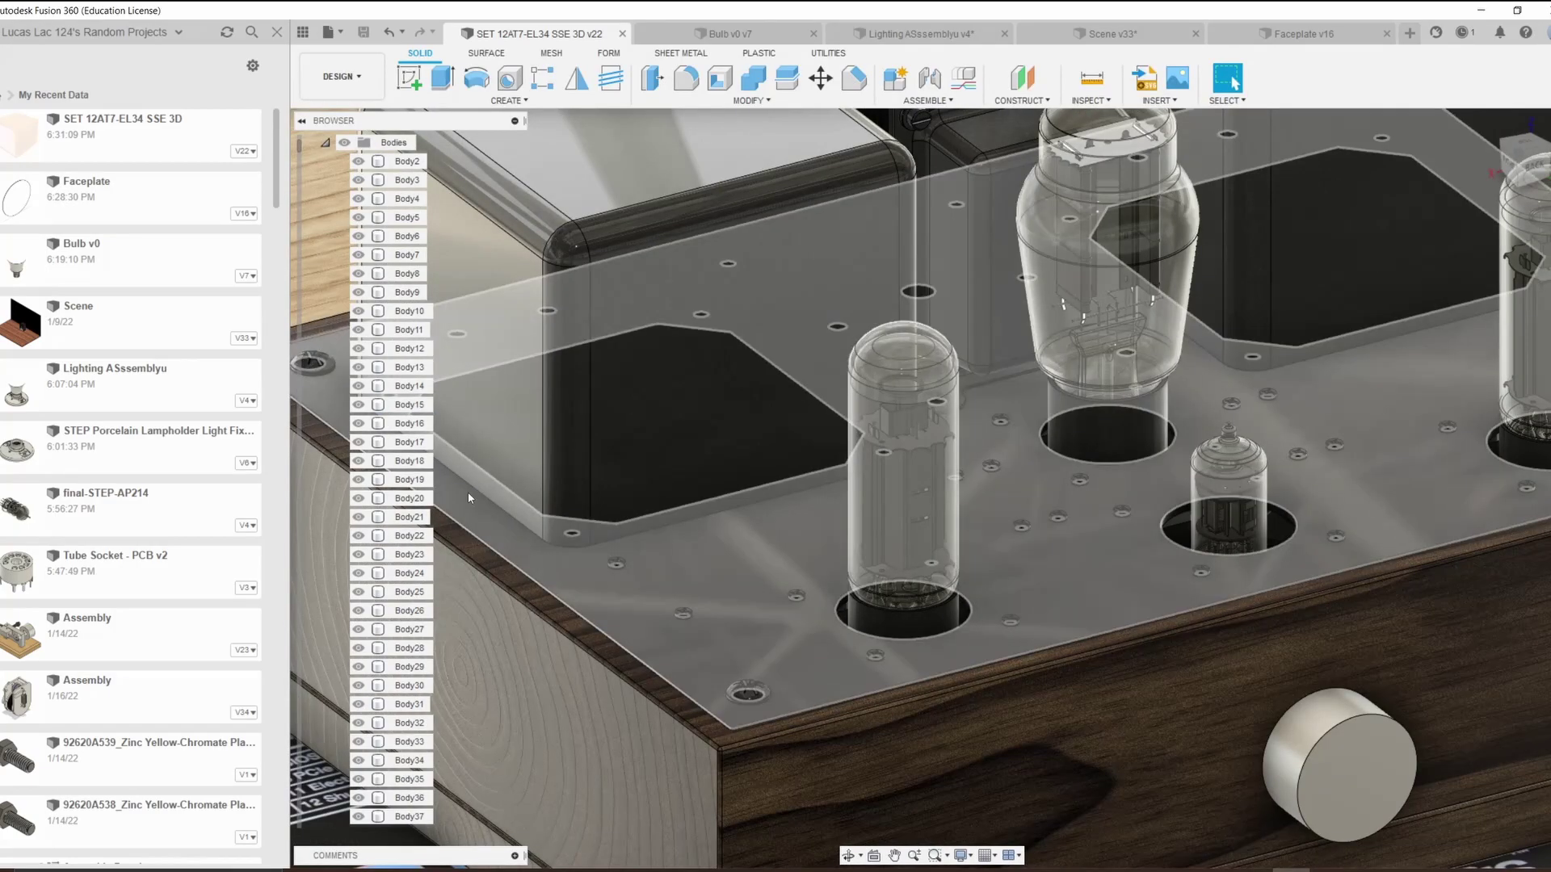
right_click(403, 425)
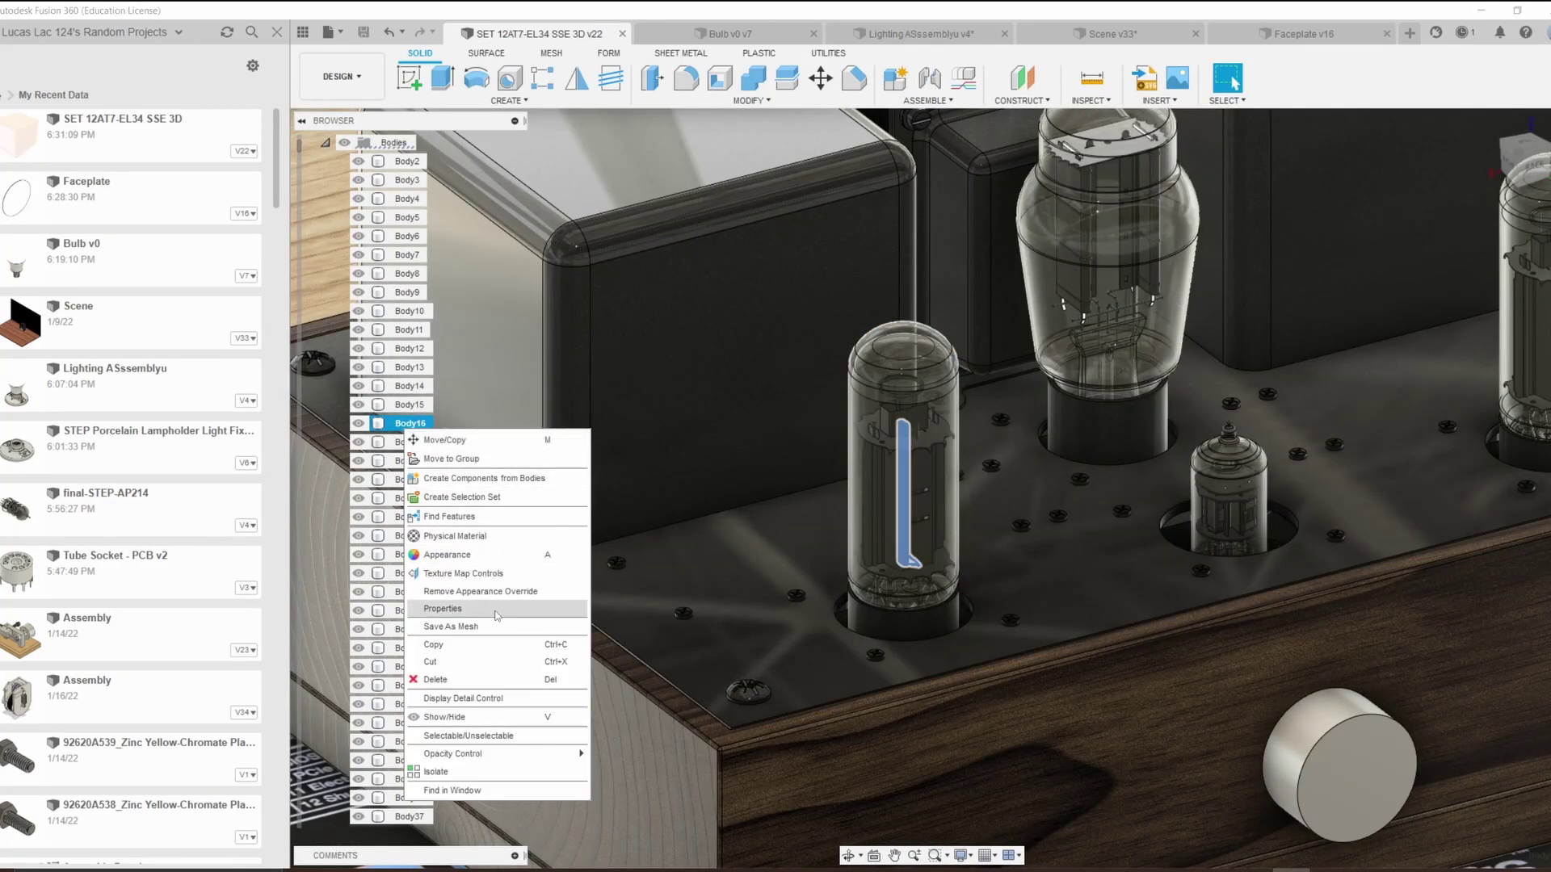
click(491, 554)
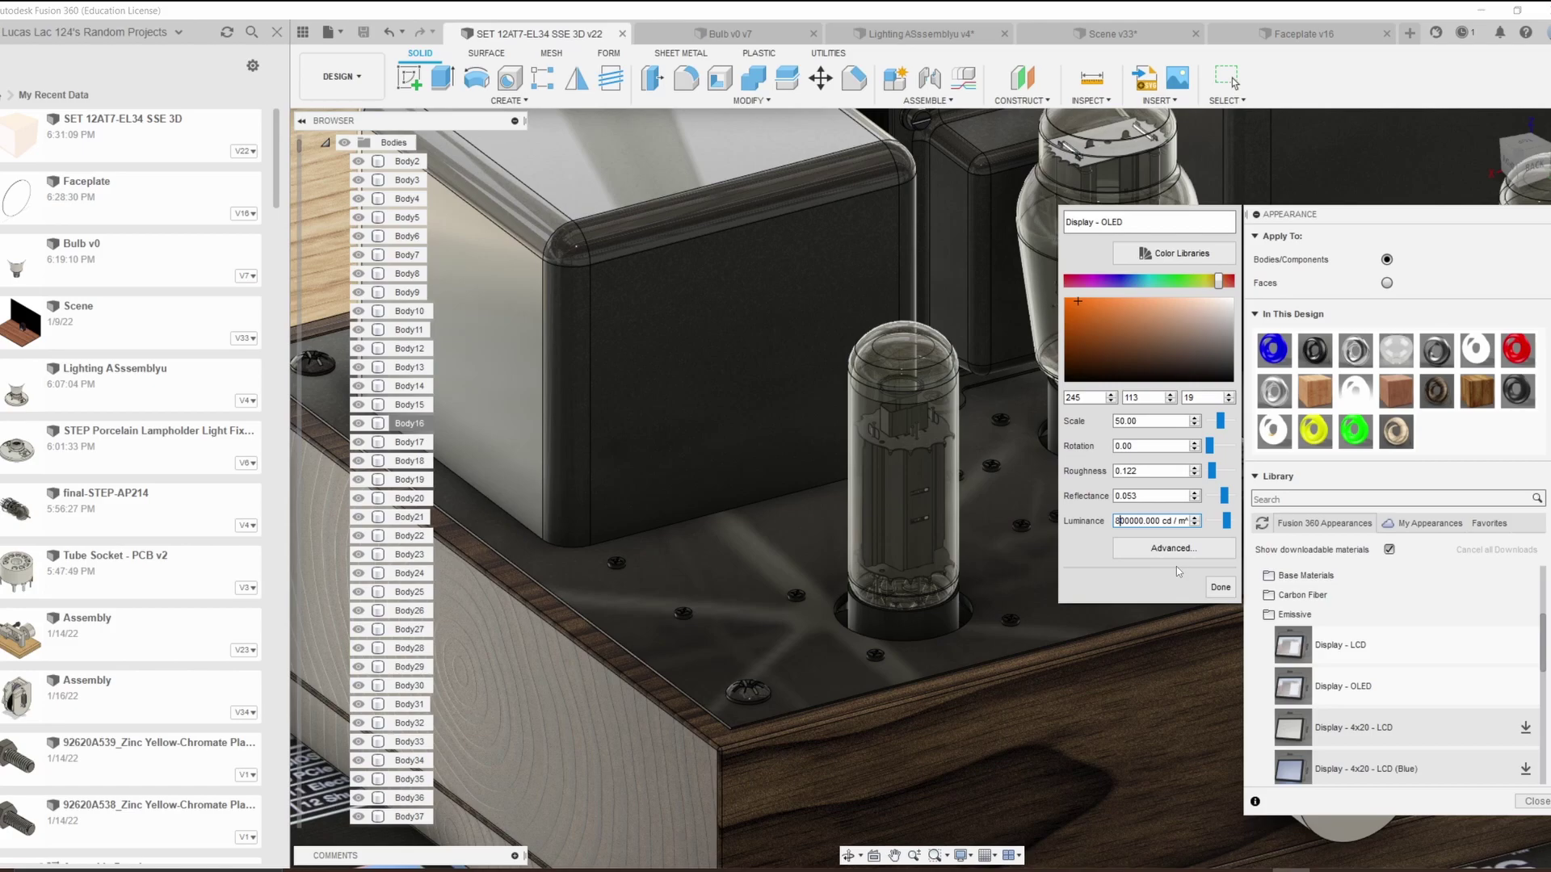
click(1220, 587)
Step: Save the tube amplifier design with its updated emissive appearance
key(ctrl+s)
click(841, 477)
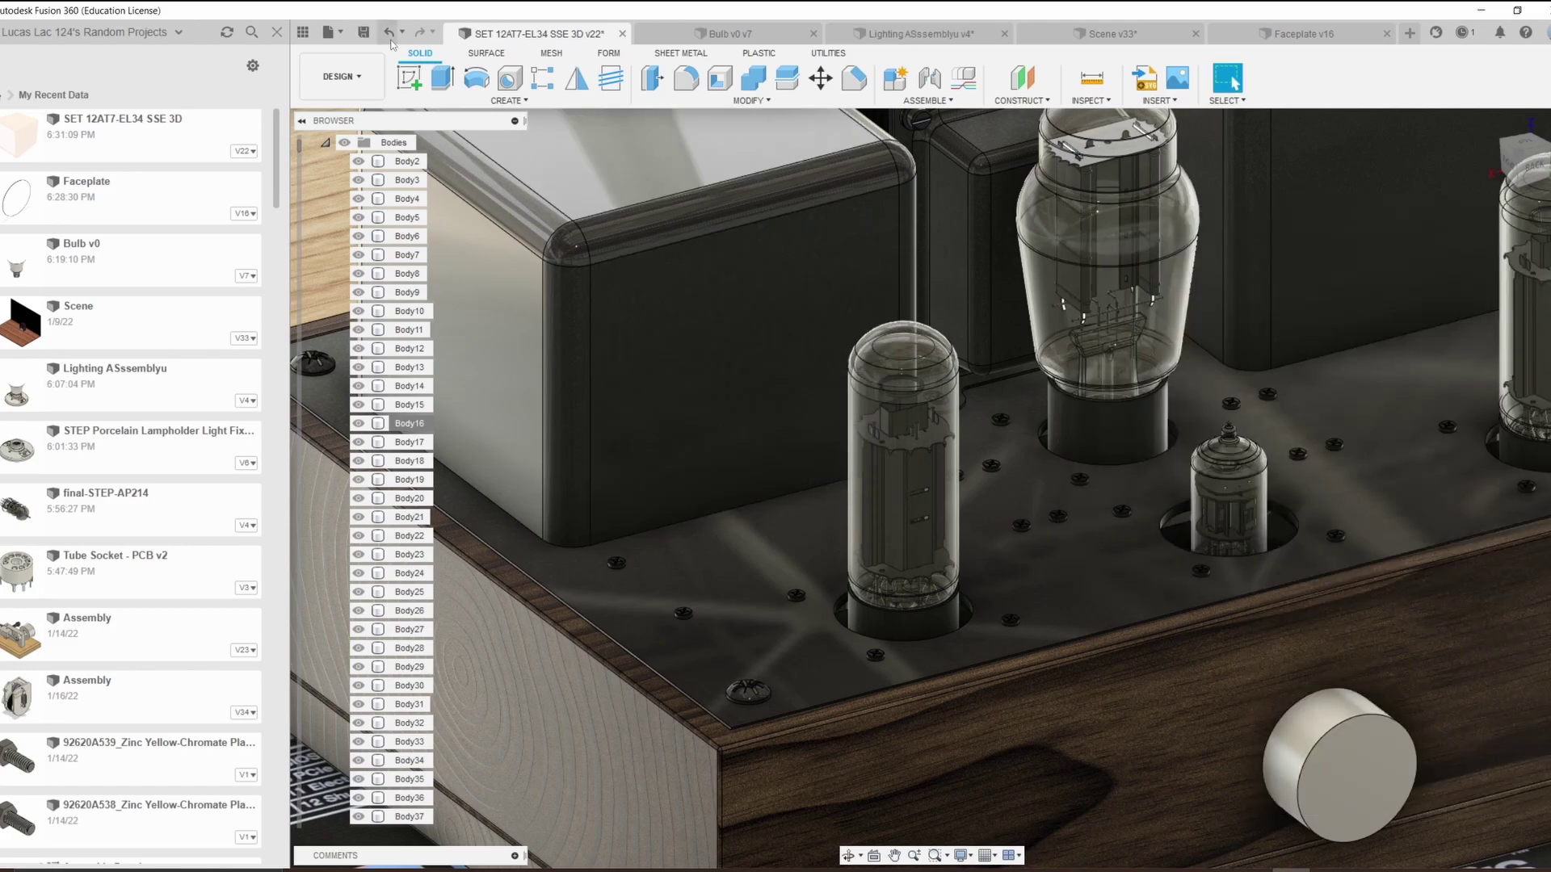
click(364, 32)
click(739, 478)
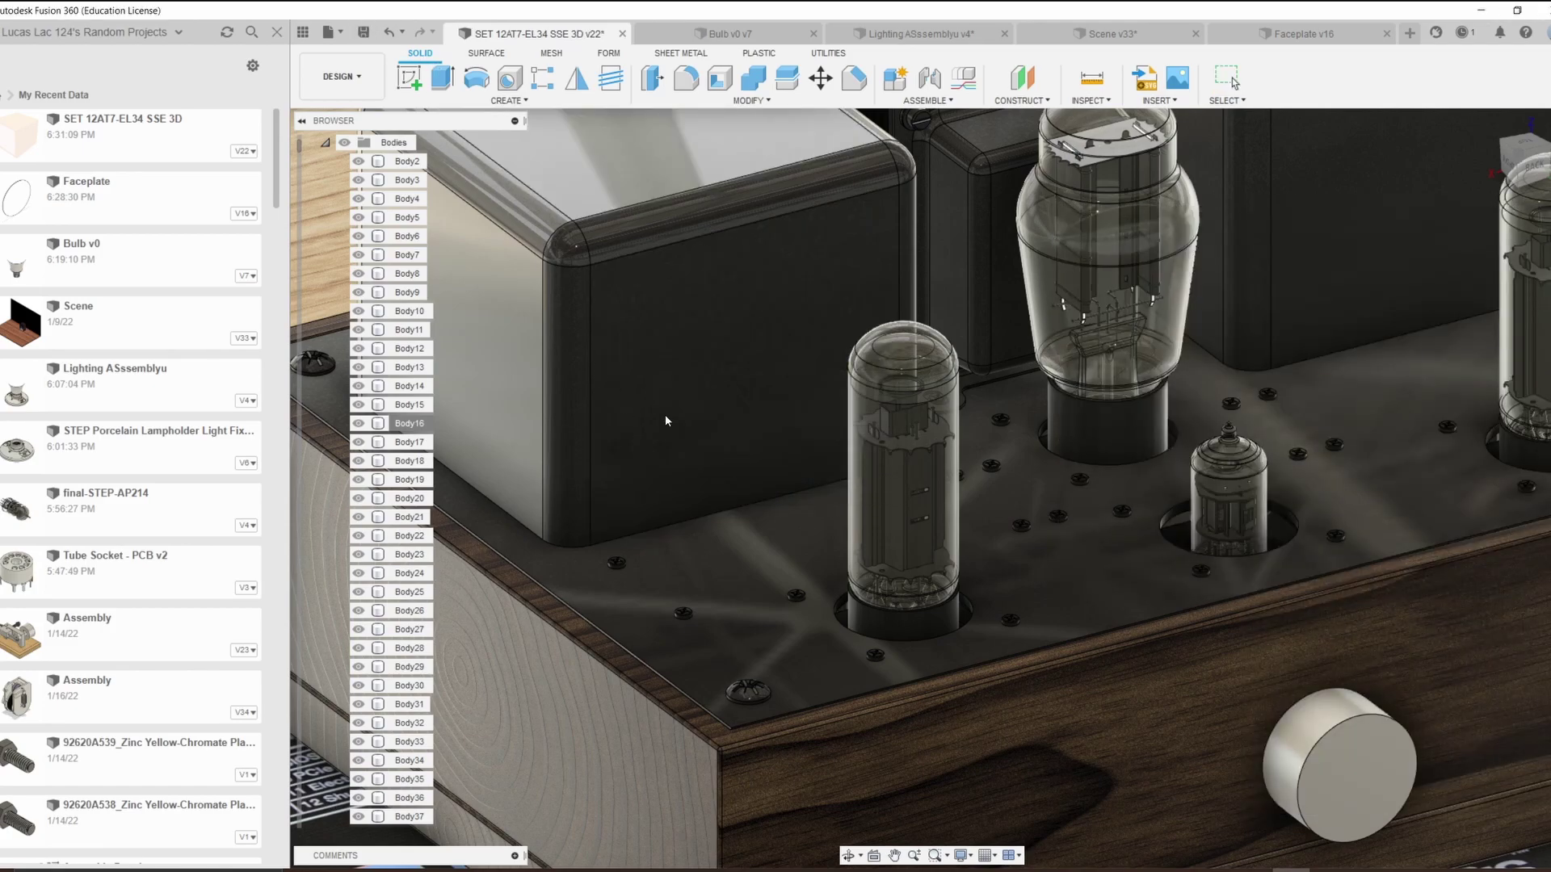
Step: Check the brighter filament with an in-canvas render in the Render workspace, and stop the render
click(340, 79)
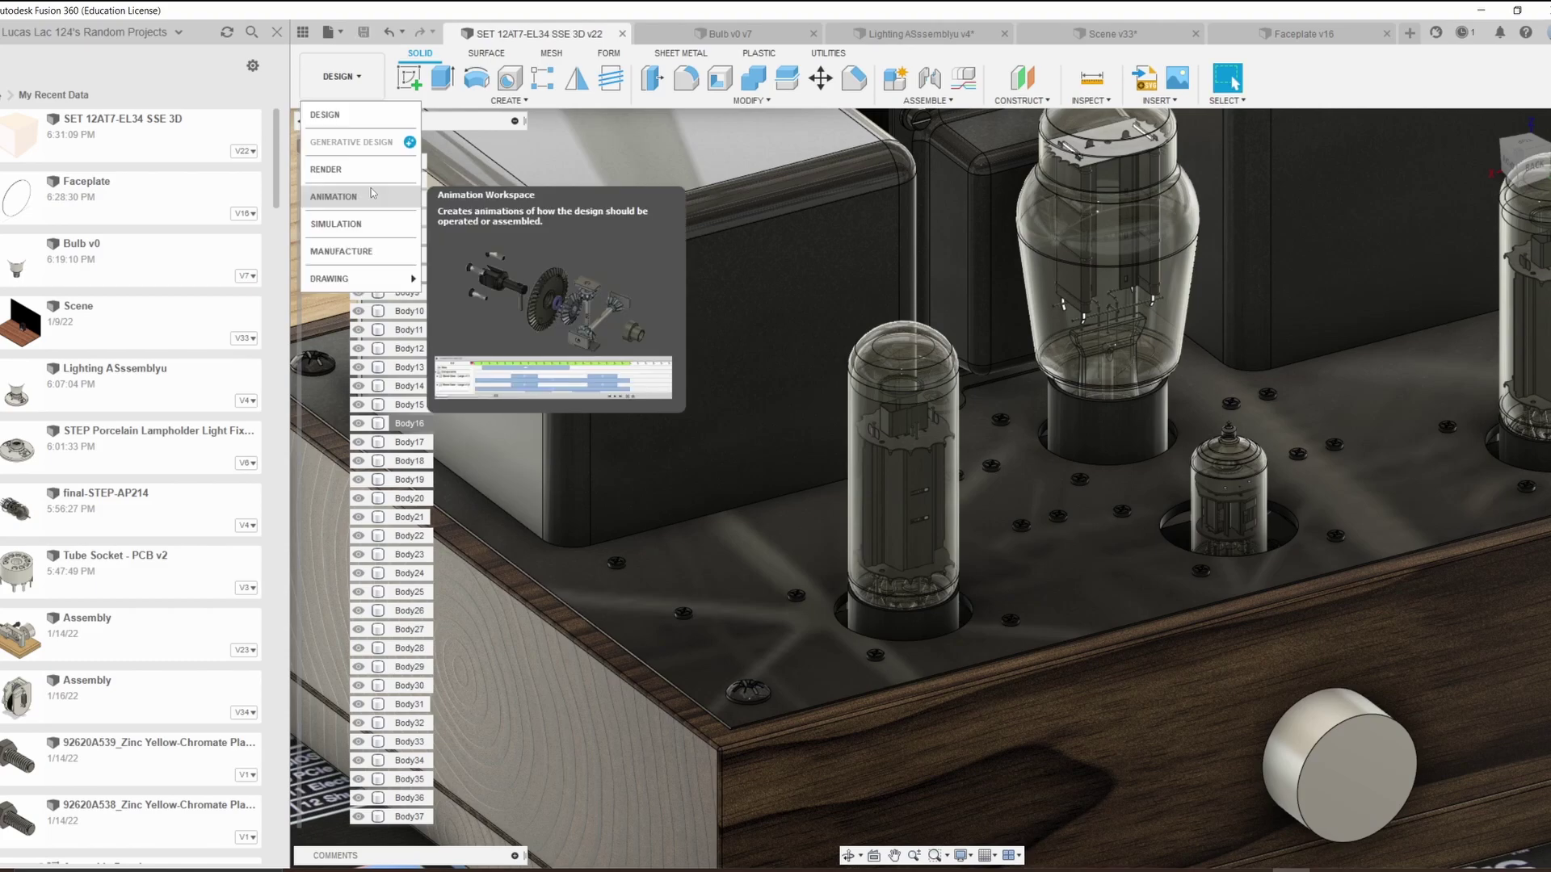
click(326, 169)
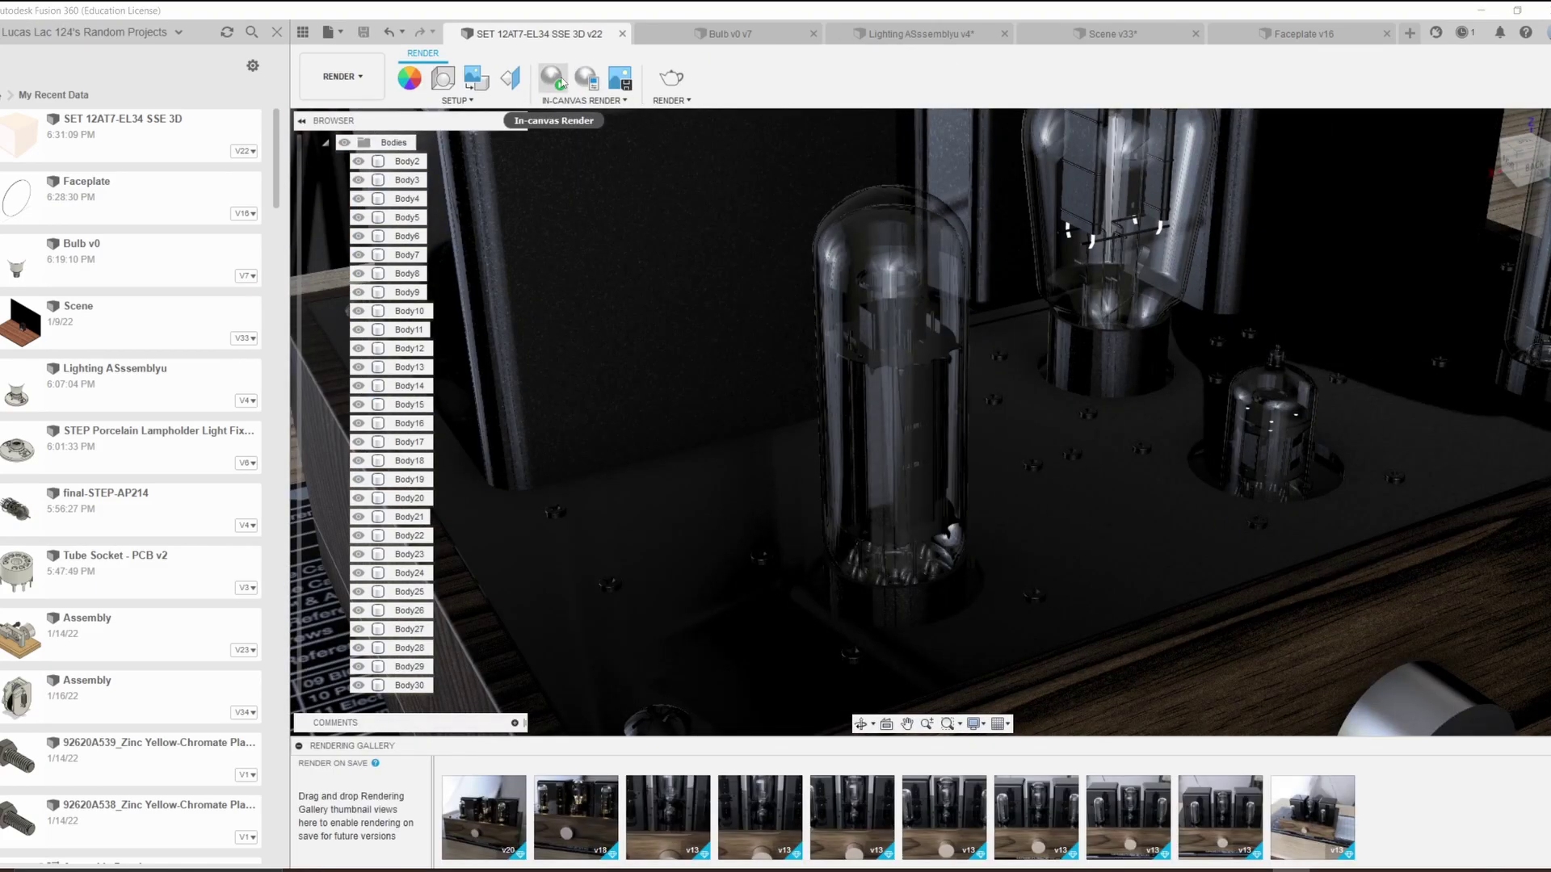
click(558, 80)
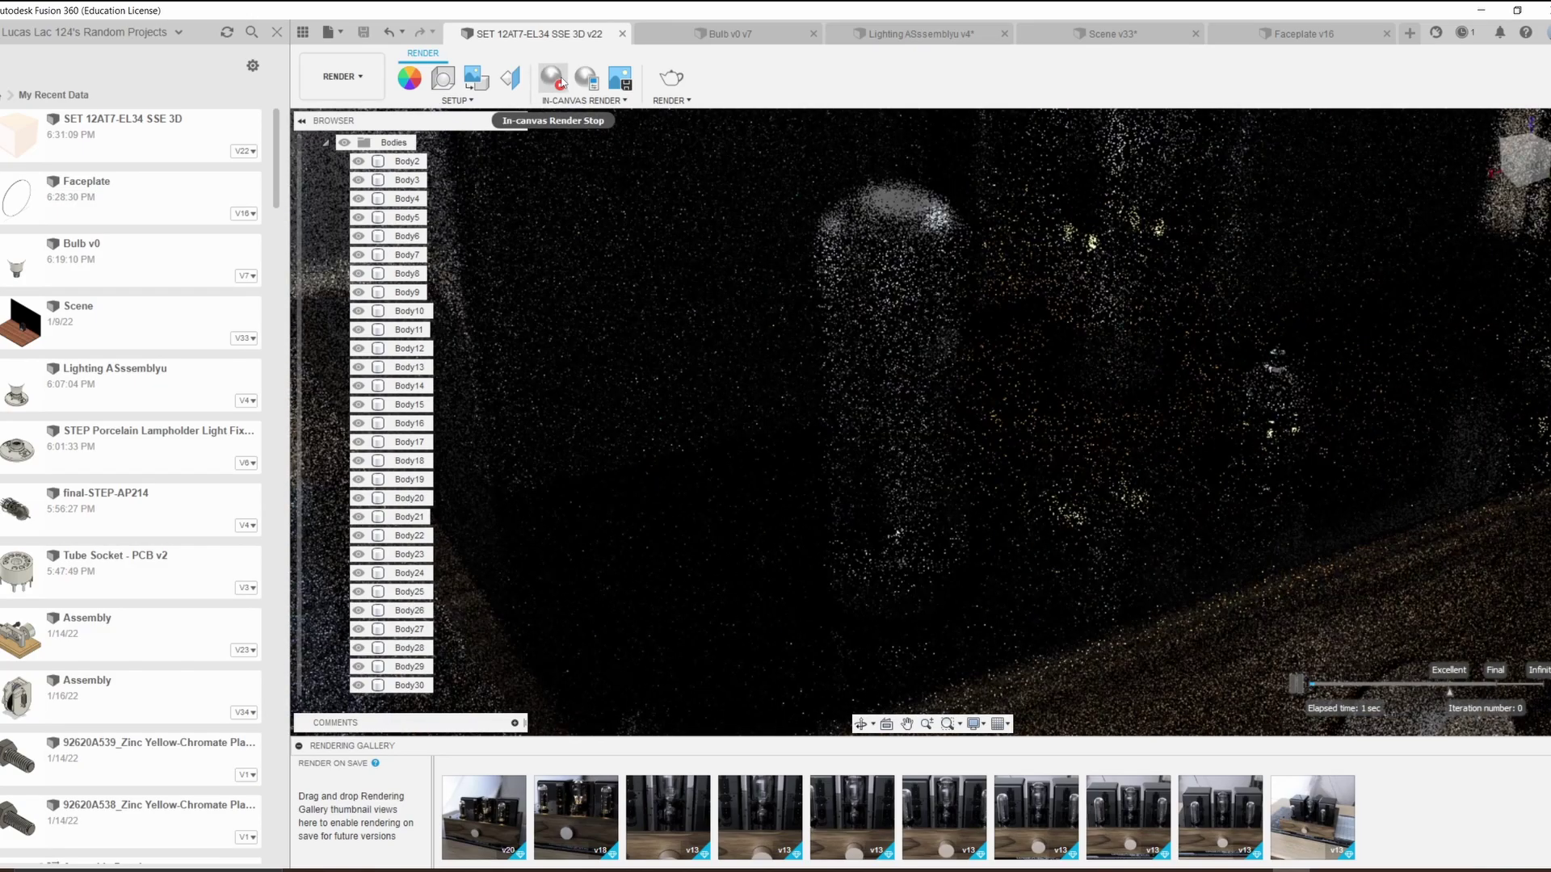
click(561, 80)
Step: Open the finished v20 render from the Rendering Gallery and move its window clear of the amplifier model
scroll(728, 374, down, 10)
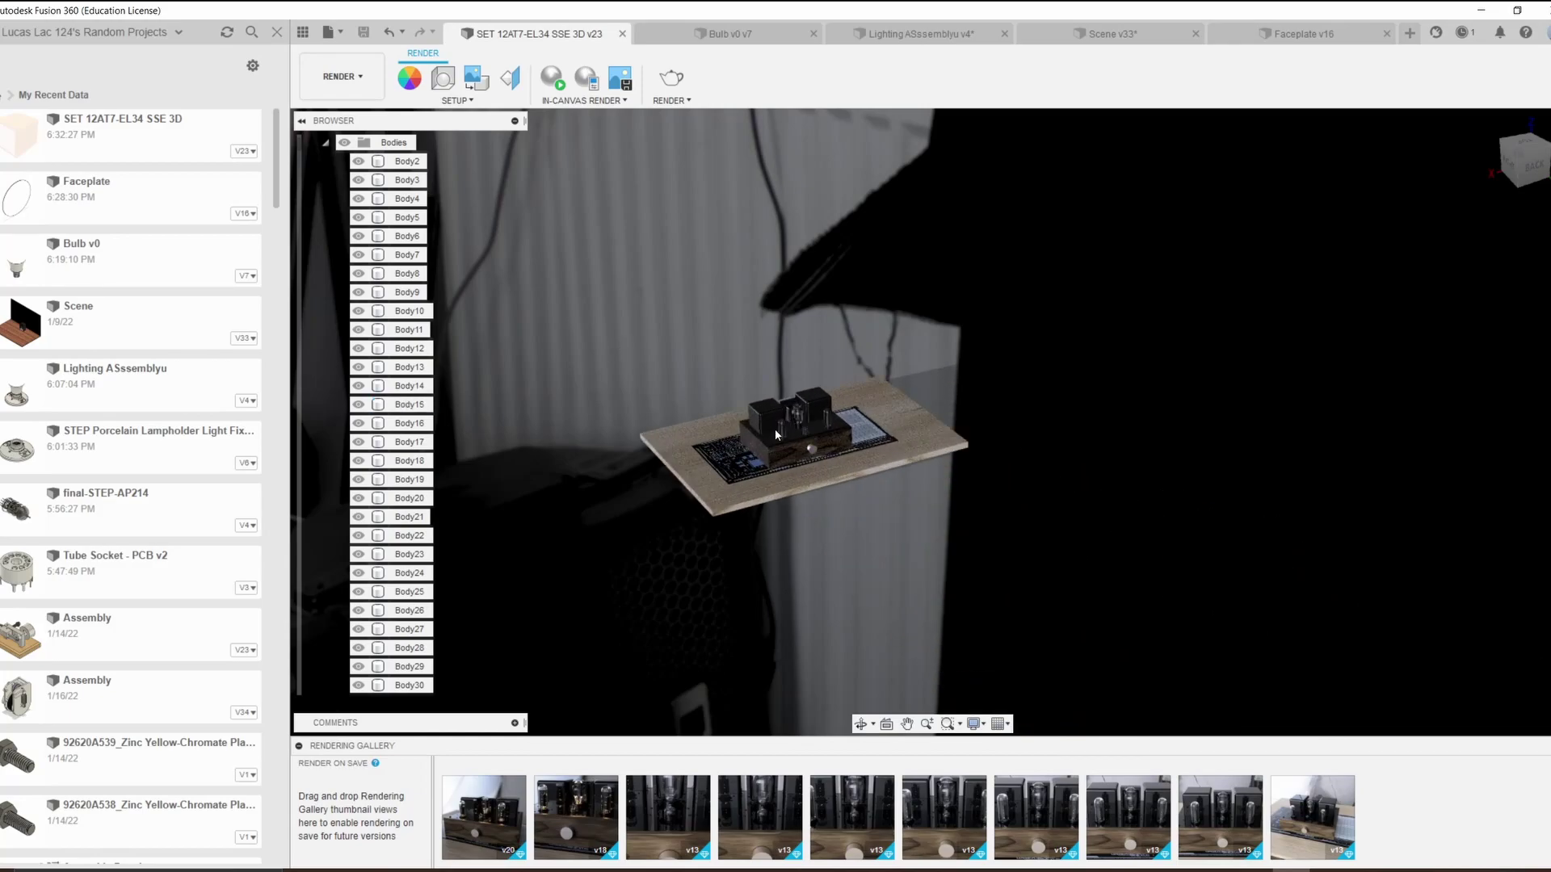
scroll(776, 429, up, 8)
scroll(776, 436, down, 2)
scroll(672, 690, up, 3)
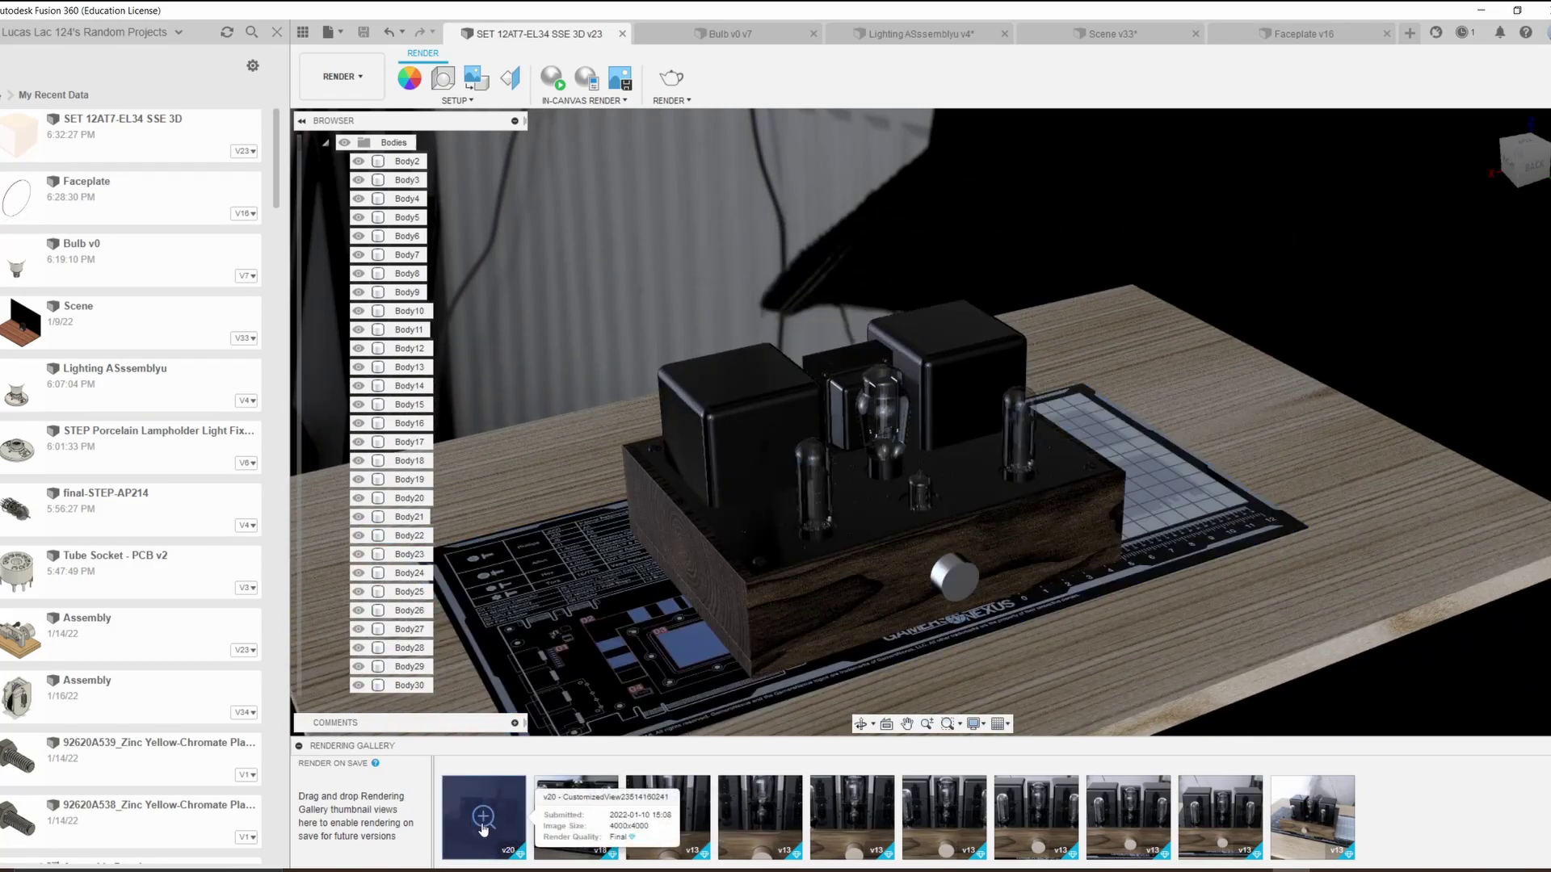
click(501, 798)
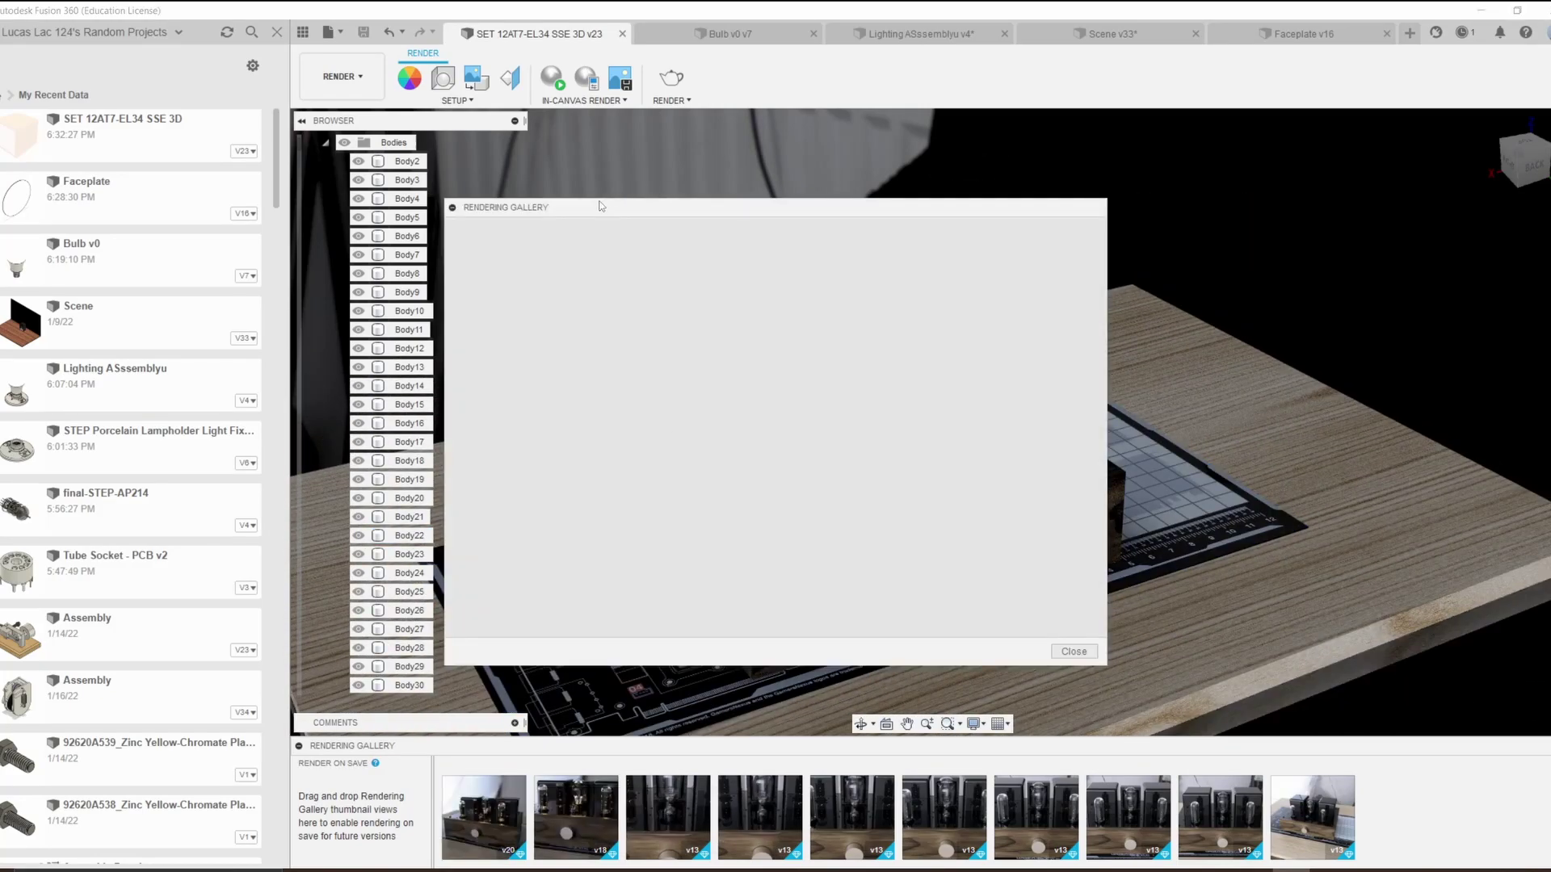
drag(592, 209, 155, 43)
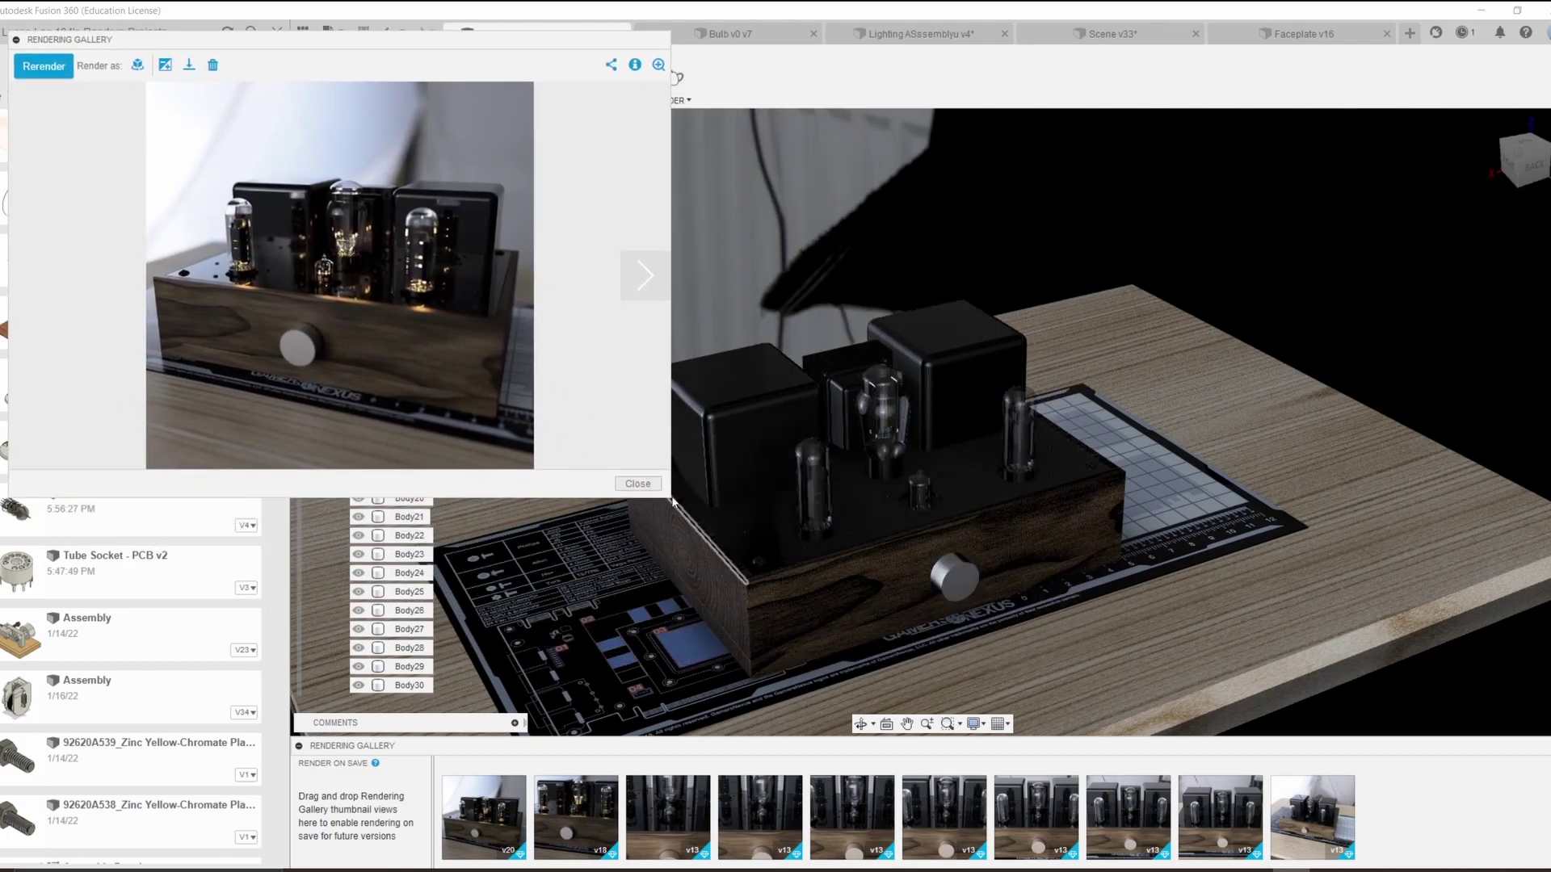